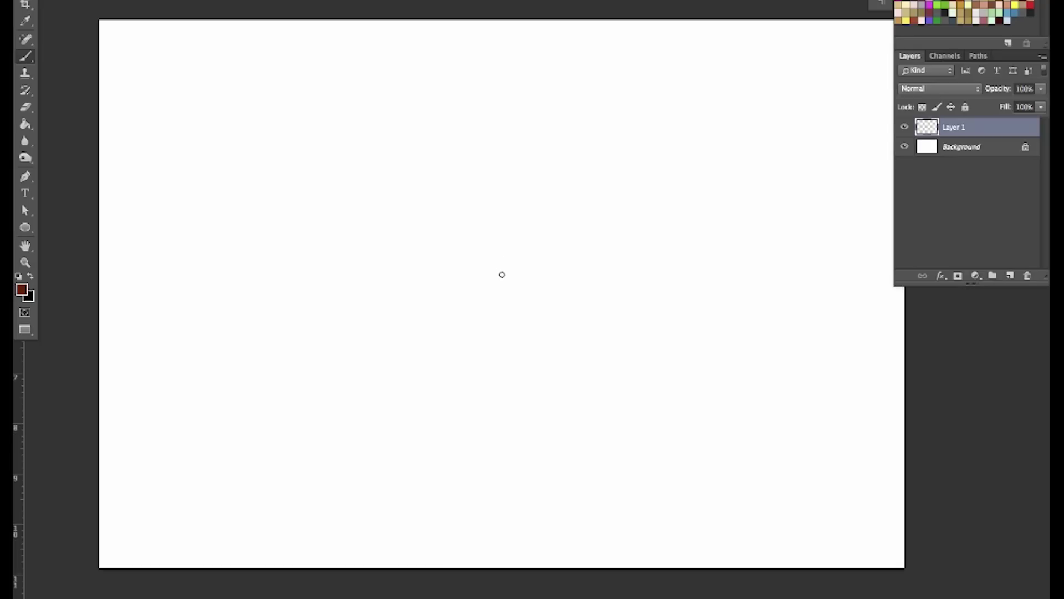
Step: Sketch a rough dark red-brown circle for the head near the centre of Layer 1
key(z)
mouse_move(434, 266)
mouse_down()
mouse_move(442, 251)
mouse_move(523, 251)
mouse_up()
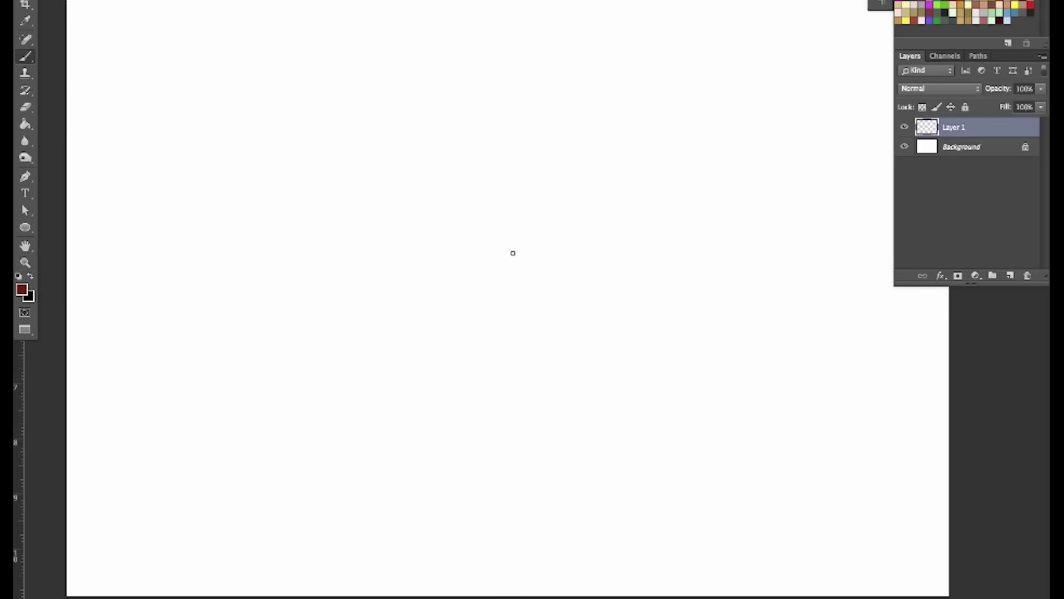
mouse_move(491, 246)
mouse_down()
mouse_move(506, 228)
mouse_move(480, 266)
mouse_move(548, 278)
mouse_up()
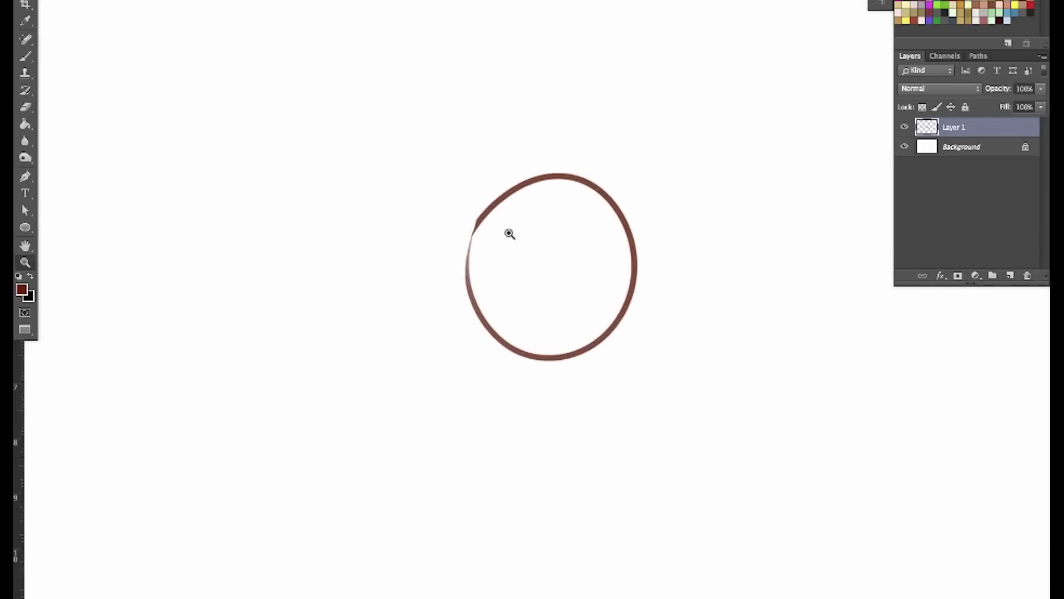
Step: Redraw the head's left side with a brow notch and rounded cheek, and erase the circle's lower right
key(b)
key(e)
mouse_move(481, 217)
mouse_down()
mouse_move(461, 280)
mouse_move(605, 357)
mouse_move(496, 258)
mouse_move(480, 218)
mouse_move(474, 246)
mouse_move(495, 300)
mouse_move(485, 286)
mouse_move(477, 306)
mouse_move(587, 316)
mouse_up()
key(b)
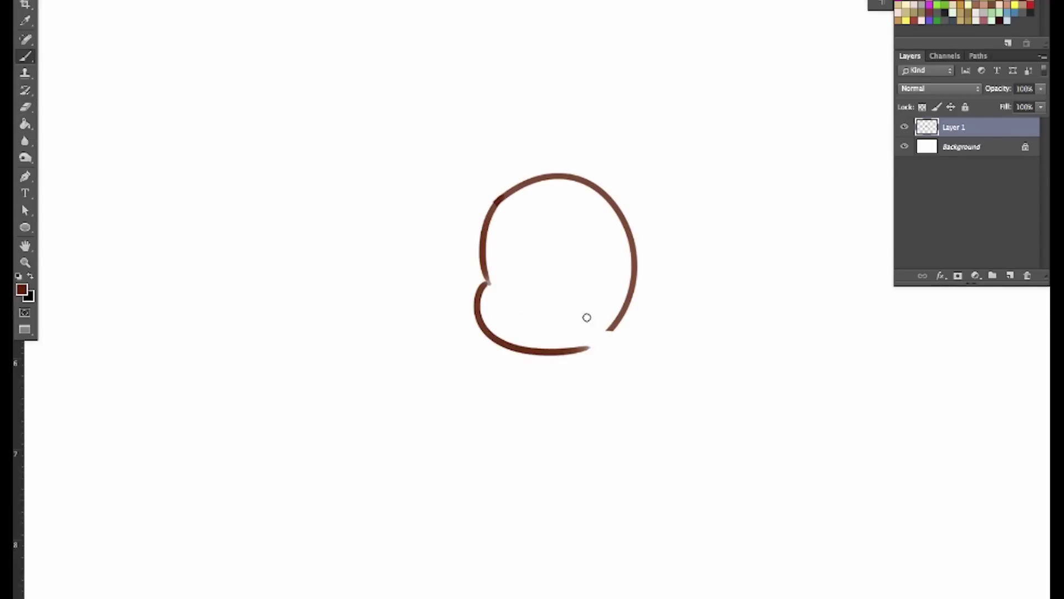
key(ctrl+z)
mouse_move(487, 280)
mouse_down()
mouse_move(497, 328)
mouse_move(532, 333)
mouse_up()
key(ctrl+z)
mouse_move(487, 281)
mouse_down()
mouse_move(481, 314)
mouse_move(561, 346)
mouse_up()
key(e)
drag(613, 323, 589, 328)
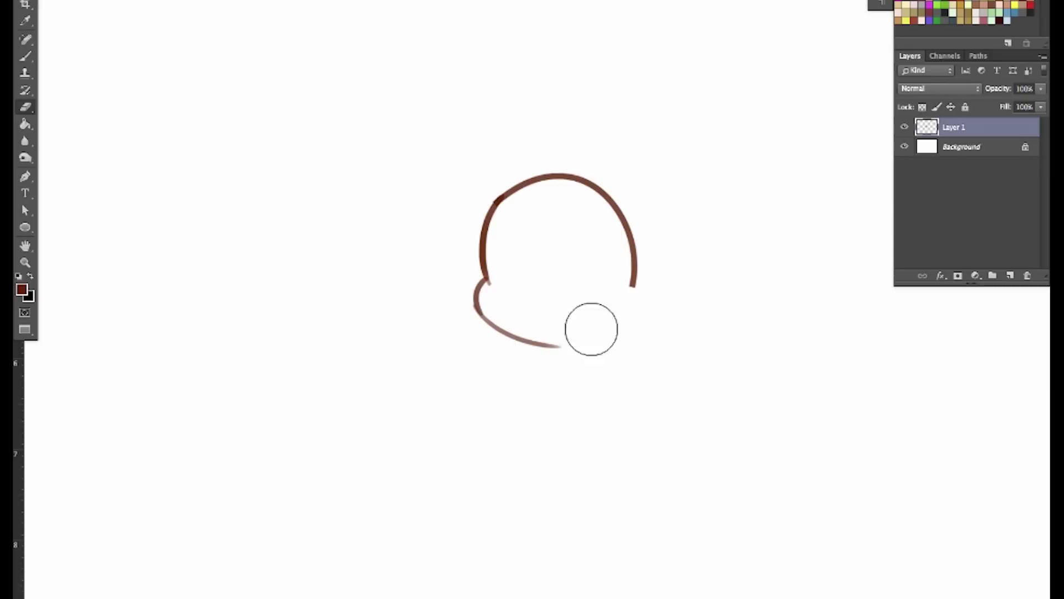
Step: Clean up the cheek notch with a smaller eraser and redraw the cheek and jaw across to the head's right side
key(b)
key(e)
key([)
key([)
key([)
key([)
key([)
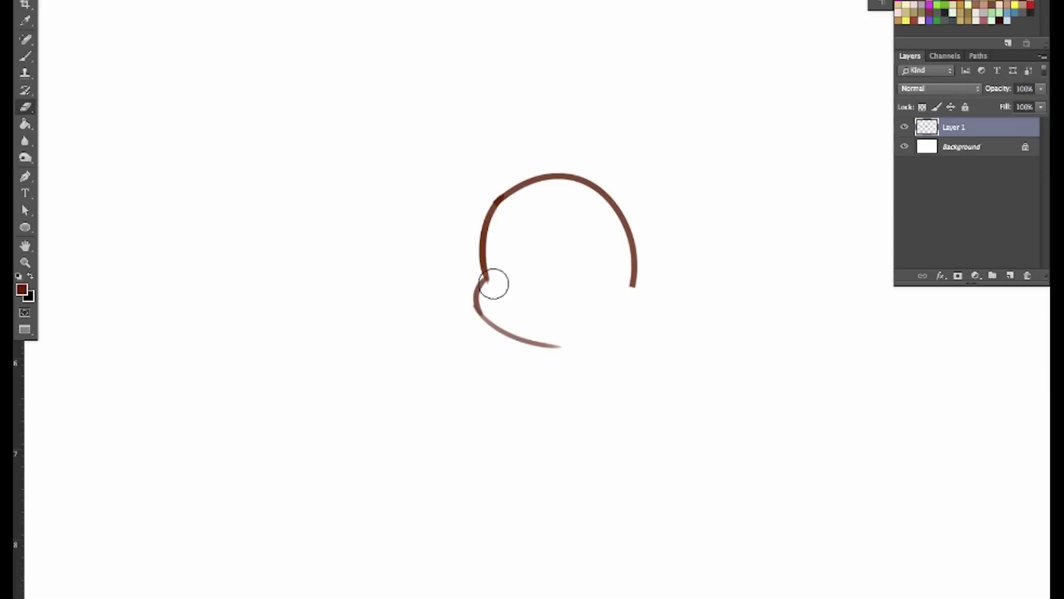
click(496, 285)
mouse_move(496, 285)
mouse_down()
mouse_move(483, 280)
mouse_move(480, 320)
mouse_up()
key(b)
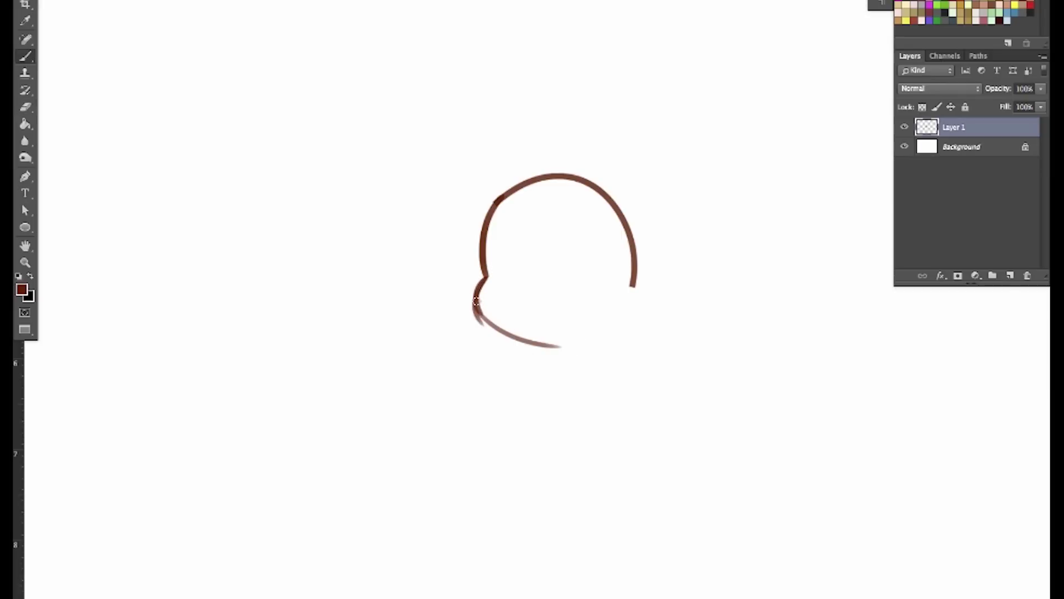
key(ctrl+z)
mouse_move(486, 277)
mouse_down()
mouse_move(496, 327)
mouse_move(616, 323)
mouse_move(631, 285)
mouse_up()
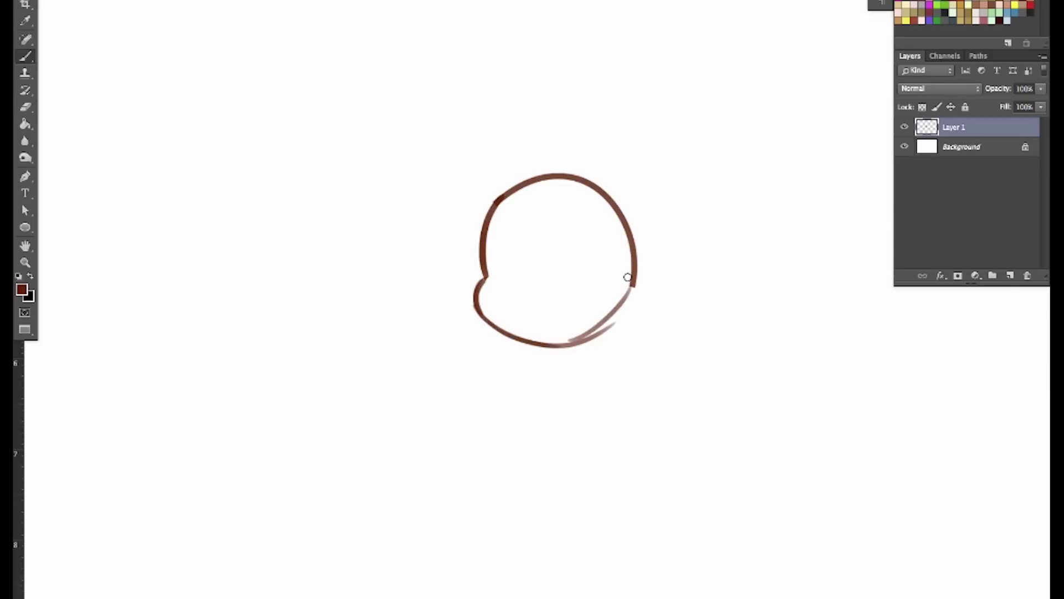
Step: Refine the right jaw line, add a large right ear and small left ear, and erase the overlap inside the right ear
key(ctrl+z)
key(e)
mouse_move(568, 343)
mouse_down()
mouse_move(639, 278)
mouse_move(614, 295)
mouse_move(631, 272)
mouse_move(619, 299)
mouse_up()
key(b)
key(e)
key(b)
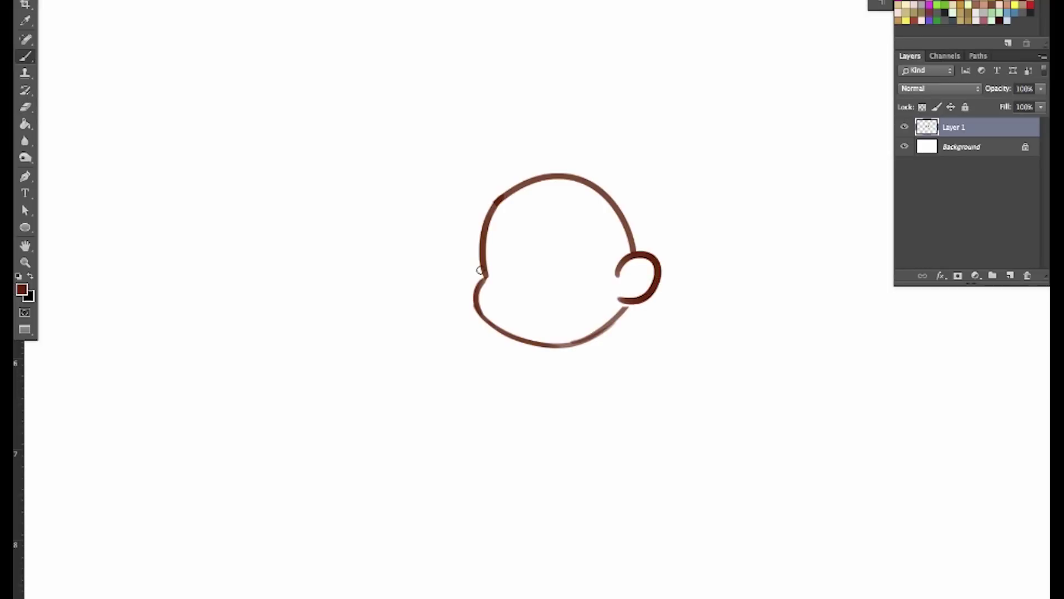
drag(479, 270, 476, 286)
key(e)
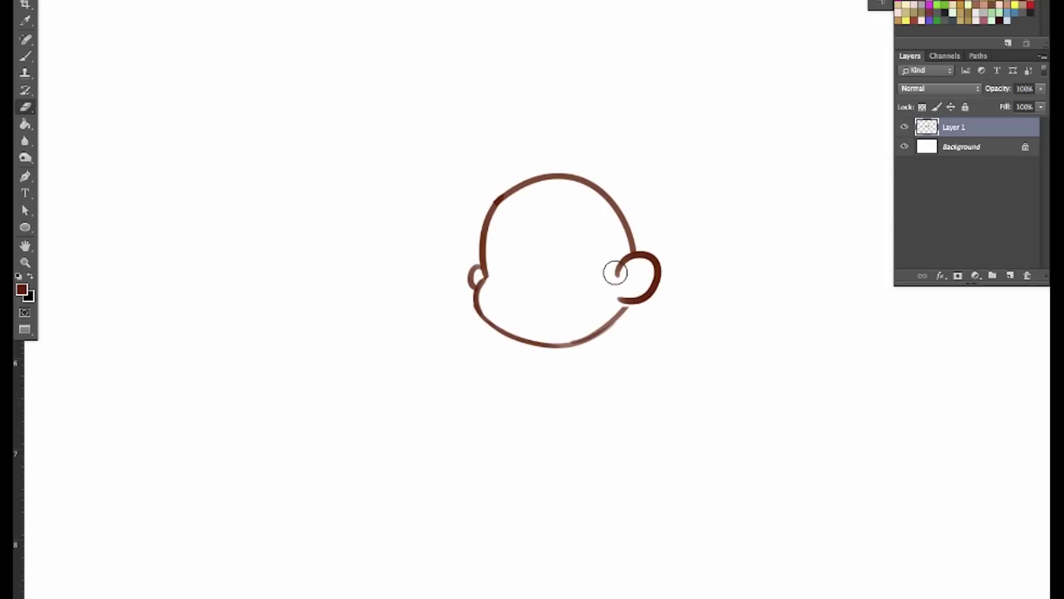
mouse_move(615, 268)
mouse_down()
mouse_move(636, 274)
mouse_move(624, 290)
mouse_move(646, 288)
mouse_move(631, 271)
mouse_move(656, 268)
mouse_move(623, 312)
mouse_move(644, 270)
mouse_move(628, 301)
mouse_up()
key(b)
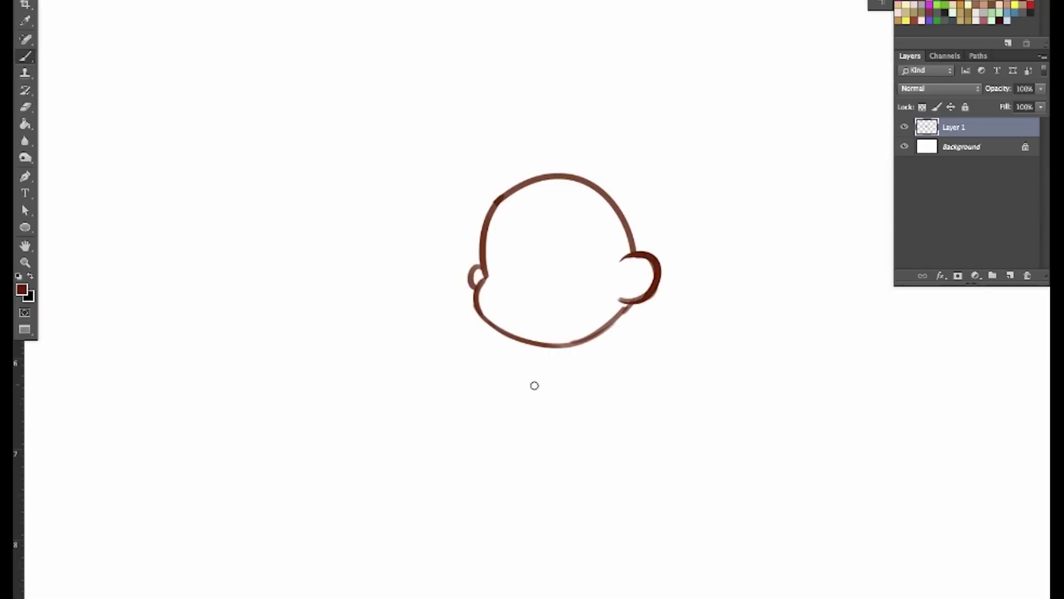
Step: Draw the face mask's upper edge from the left cheek to the right ear, with a strap looping over the ear
scroll(492, 397, right, 5)
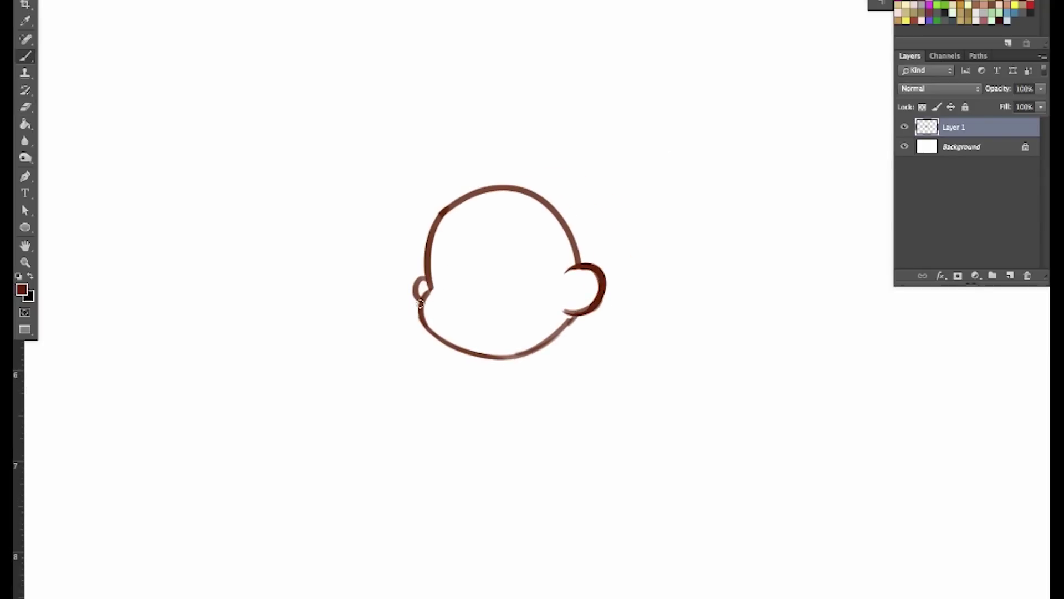
mouse_move(420, 304)
mouse_down()
mouse_move(470, 268)
mouse_move(528, 301)
mouse_move(583, 249)
mouse_move(554, 263)
mouse_move(574, 258)
mouse_move(576, 316)
mouse_up()
key(e)
mouse_move(574, 257)
mouse_down()
mouse_move(583, 252)
mouse_move(584, 262)
mouse_move(556, 292)
mouse_up()
key(b)
key(e)
key(b)
key(e)
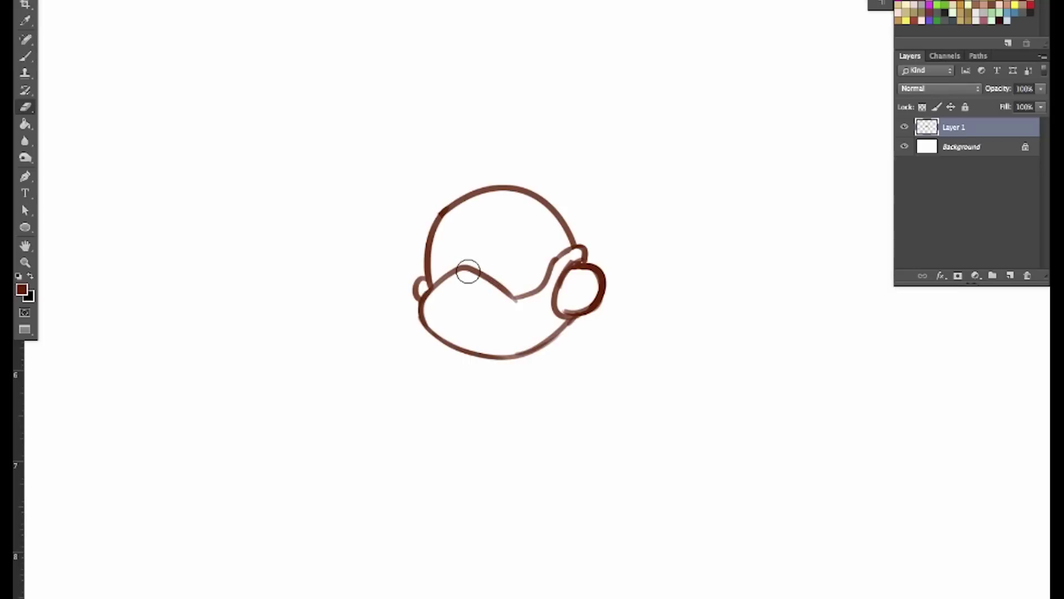
Step: Redraw the mask's upper right slope and add the side panel lines between the mask and the right ear
key(b)
drag(469, 273, 526, 298)
drag(459, 270, 469, 267)
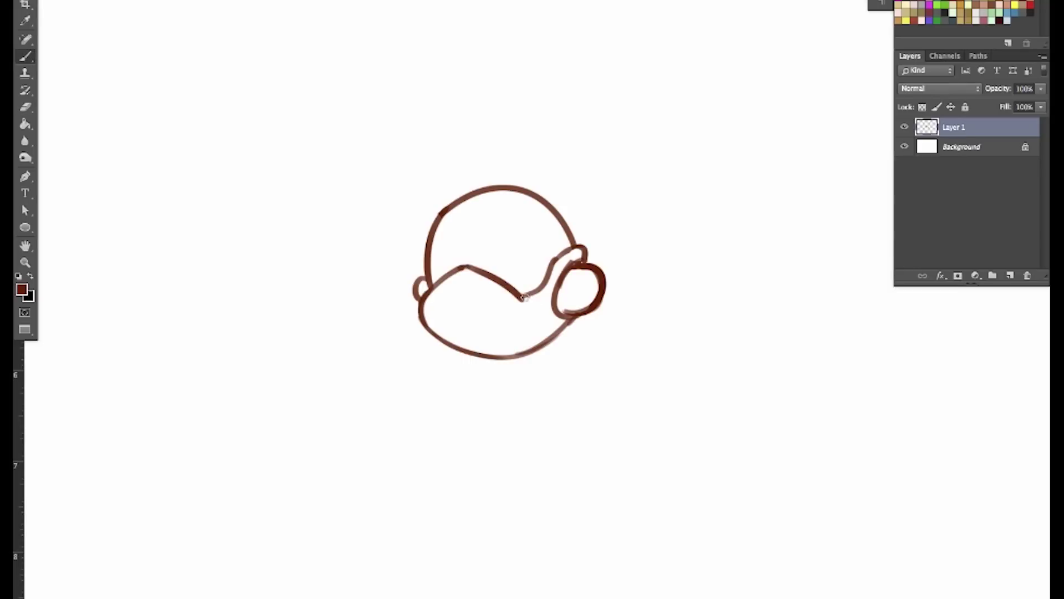
mouse_move(522, 297)
mouse_down()
mouse_move(554, 337)
mouse_move(550, 293)
mouse_move(563, 331)
mouse_up()
key(ctrl+z)
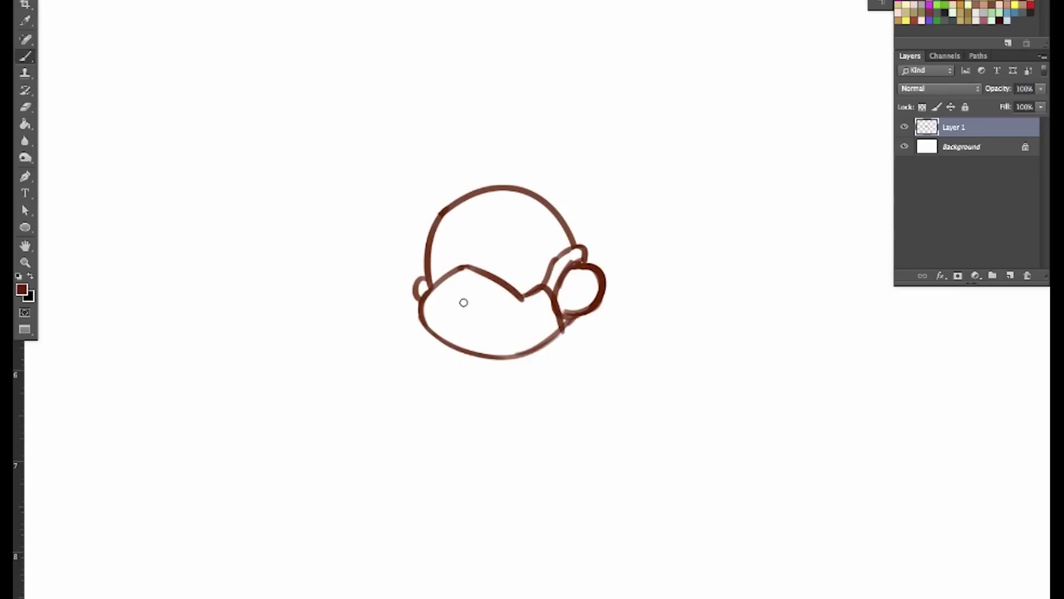
drag(524, 296, 536, 348)
Step: Erase the rounded lower jaw and redraw the mask's lower edge with a pointed chin
key(e)
mouse_move(421, 304)
mouse_down()
mouse_move(532, 356)
mouse_move(424, 331)
mouse_move(503, 352)
mouse_up()
key(b)
key(ctrl+z)
key(e)
mouse_move(423, 331)
mouse_down()
mouse_move(482, 362)
mouse_move(557, 335)
mouse_up()
key(b)
drag(476, 361, 577, 320)
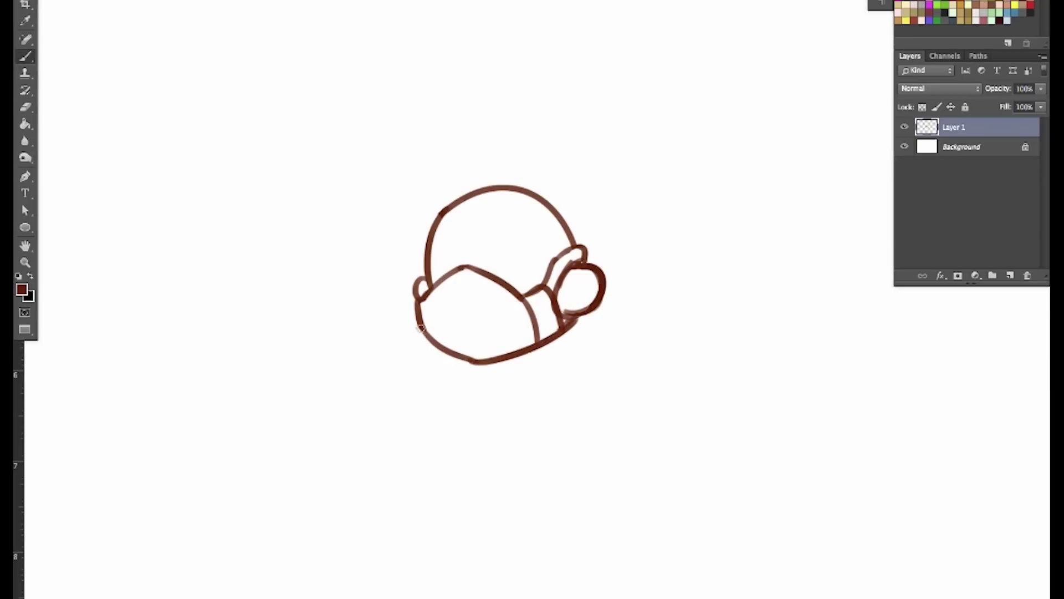
mouse_move(421, 328)
mouse_down()
mouse_move(457, 356)
mouse_move(508, 360)
mouse_up()
Step: Draw three short vent lines on each side of the mask and a curved centre seam down to the chin
mouse_move(497, 315)
mouse_down()
mouse_move(516, 311)
mouse_move(521, 327)
mouse_up()
drag(432, 312, 453, 336)
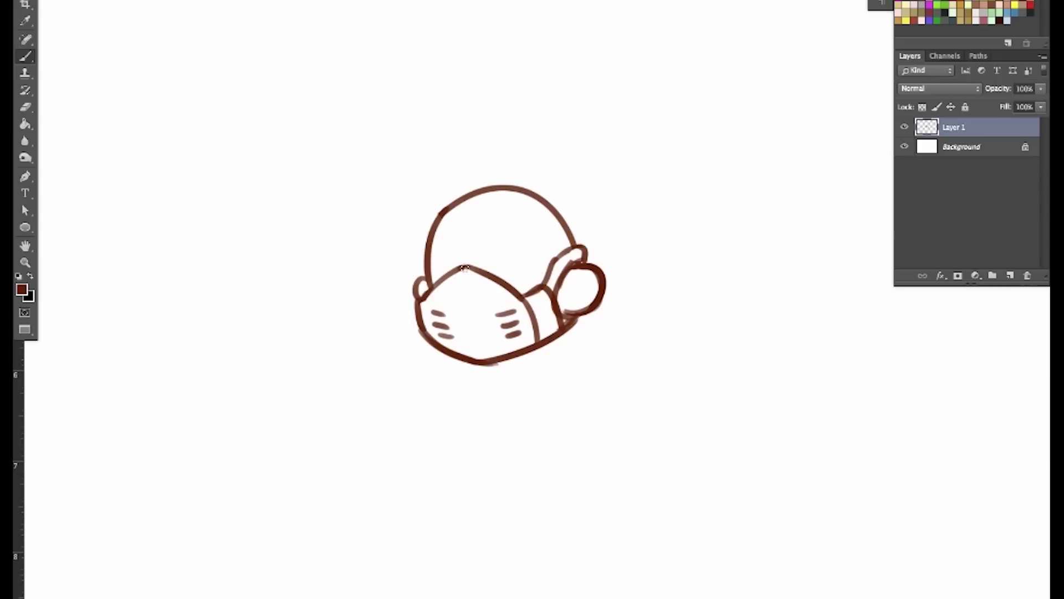
drag(460, 268, 495, 372)
Step: Trim the mask's left edge and redraw it as a clean curve from the cheek to the chin
key(e)
drag(413, 301, 441, 352)
key(b)
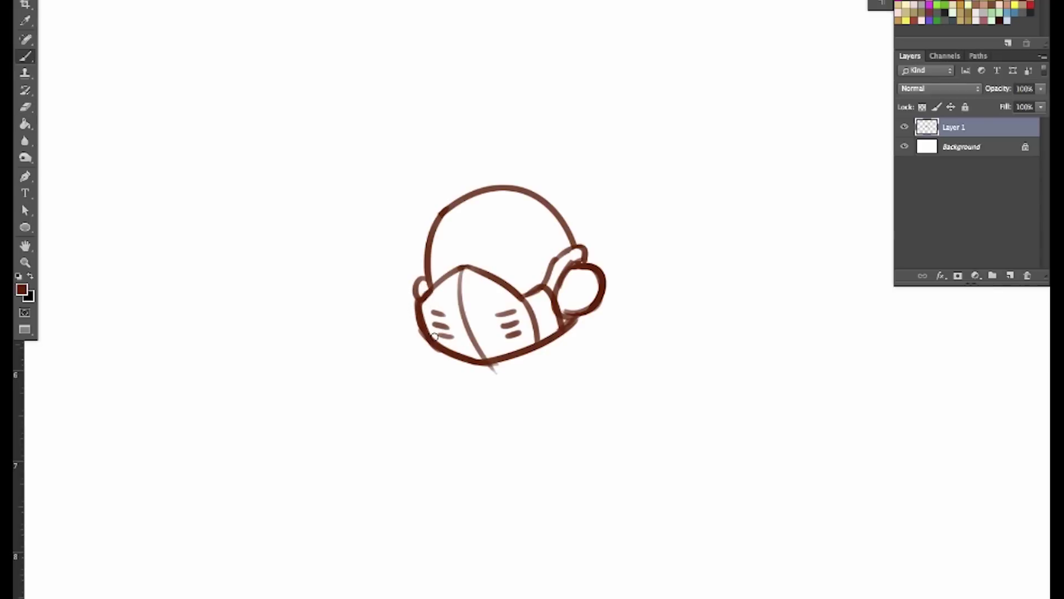
key(e)
drag(415, 301, 430, 349)
key(b)
key(e)
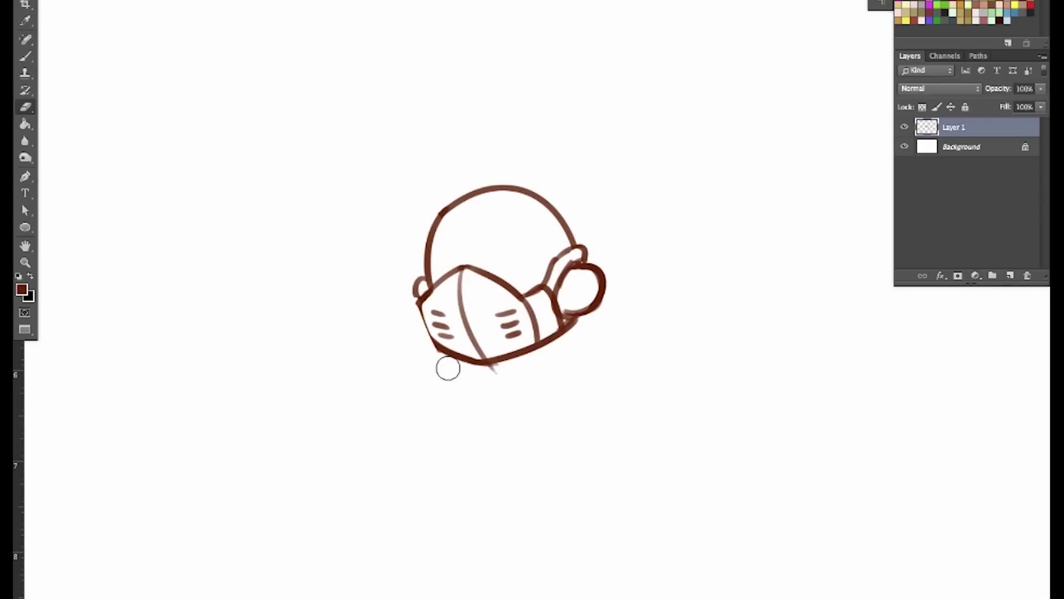
key(b)
drag(419, 303, 442, 348)
key(e)
key(b)
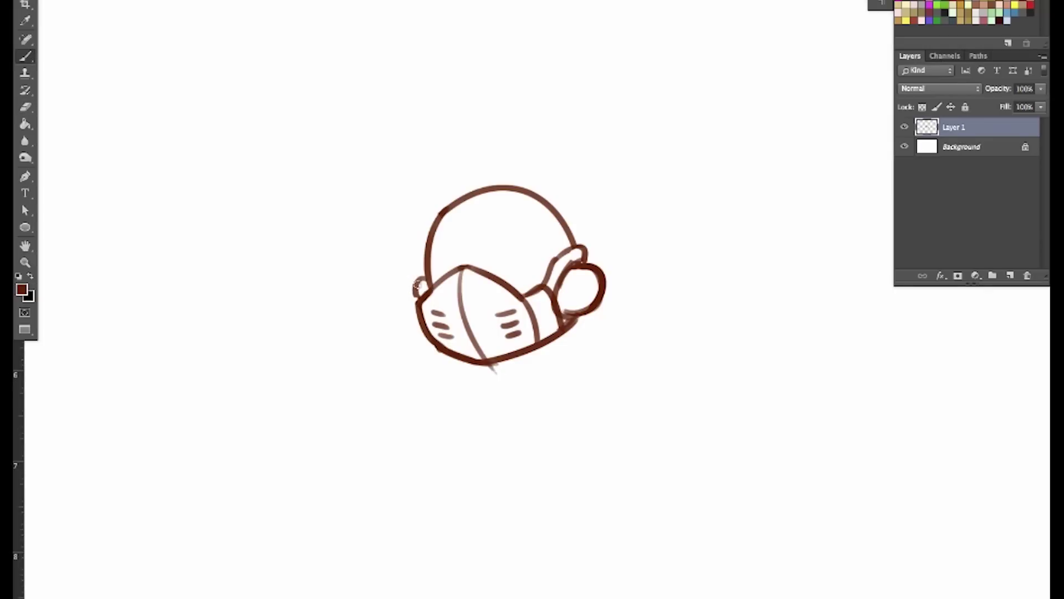
Step: Erase and redraw the mask's upper right edge and side panel line, and tidy the stray marks below the chin
key(e)
drag(464, 274, 518, 301)
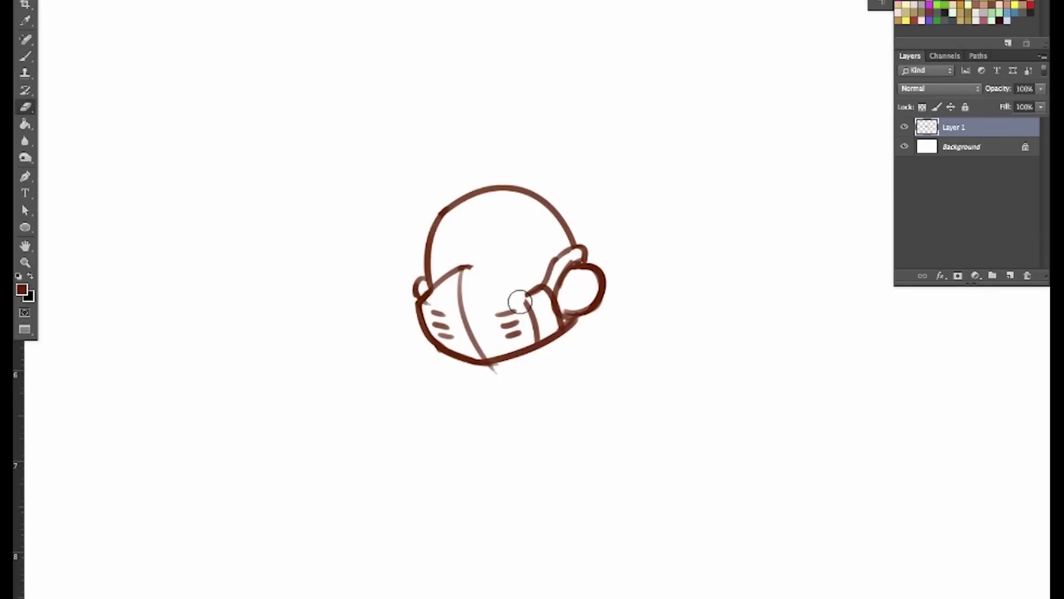
key(b)
mouse_move(471, 266)
mouse_down()
mouse_move(531, 307)
mouse_move(536, 326)
mouse_move(540, 347)
mouse_move(492, 374)
mouse_up()
key(e)
key(b)
key(e)
key(b)
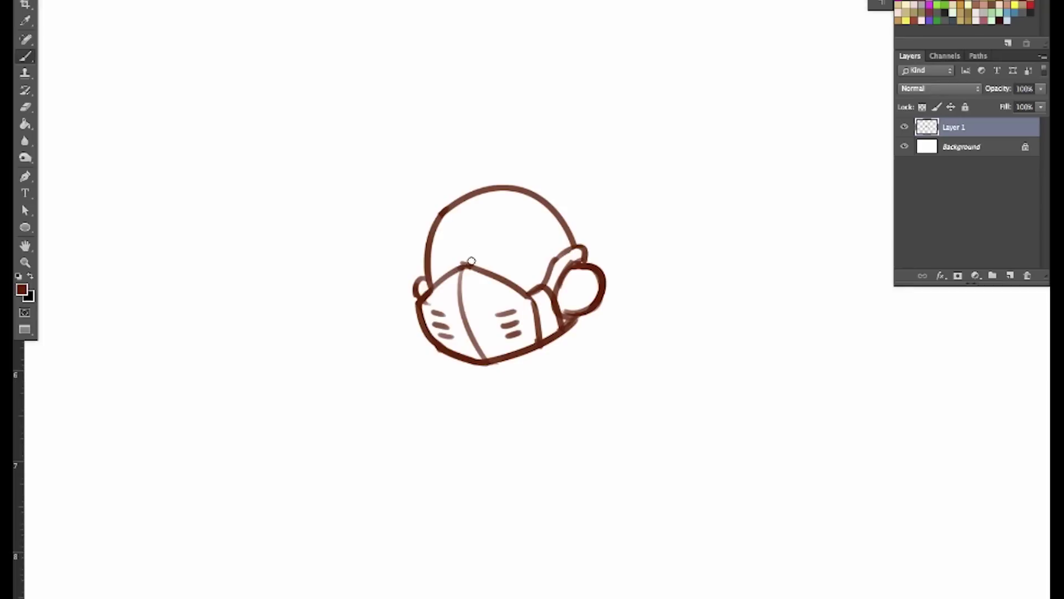
key(e)
key(b)
key(e)
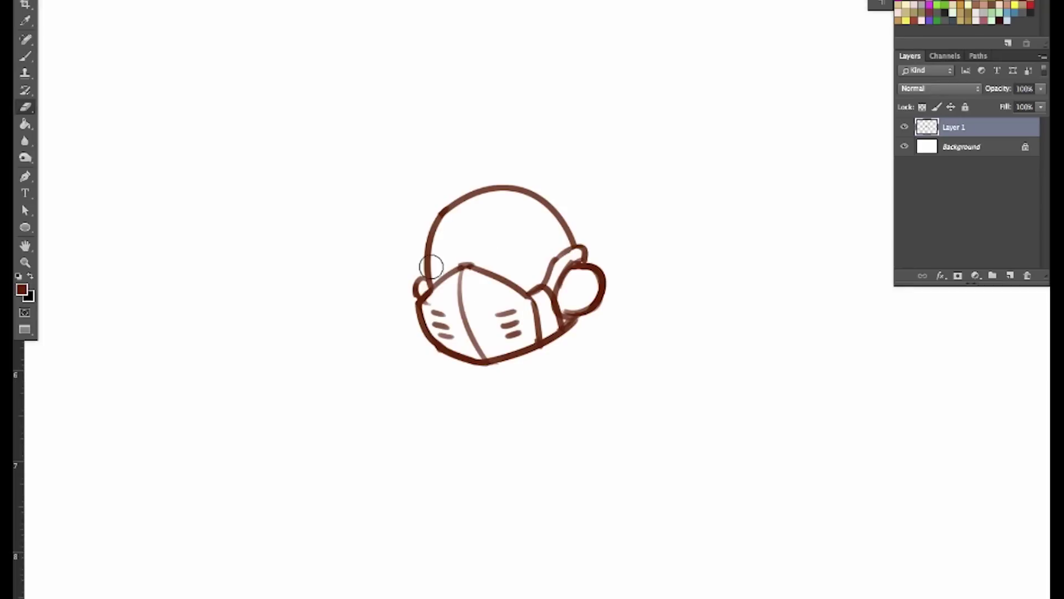
Step: Erase the head's left contour and redraw it as a rounder curve down to the left ear
mouse_move(430, 269)
mouse_down()
mouse_move(444, 219)
mouse_move(423, 261)
mouse_move(428, 280)
mouse_up()
key(b)
key(ctrl+z)
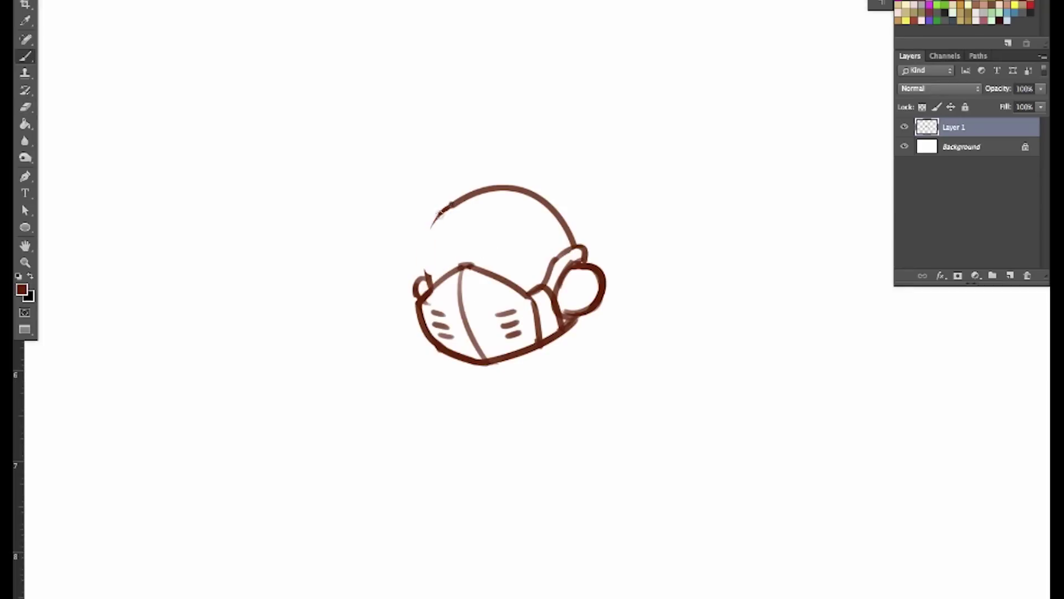
mouse_move(450, 205)
mouse_down()
mouse_move(429, 280)
mouse_move(426, 244)
mouse_move(430, 283)
mouse_up()
key(ctrl+z)
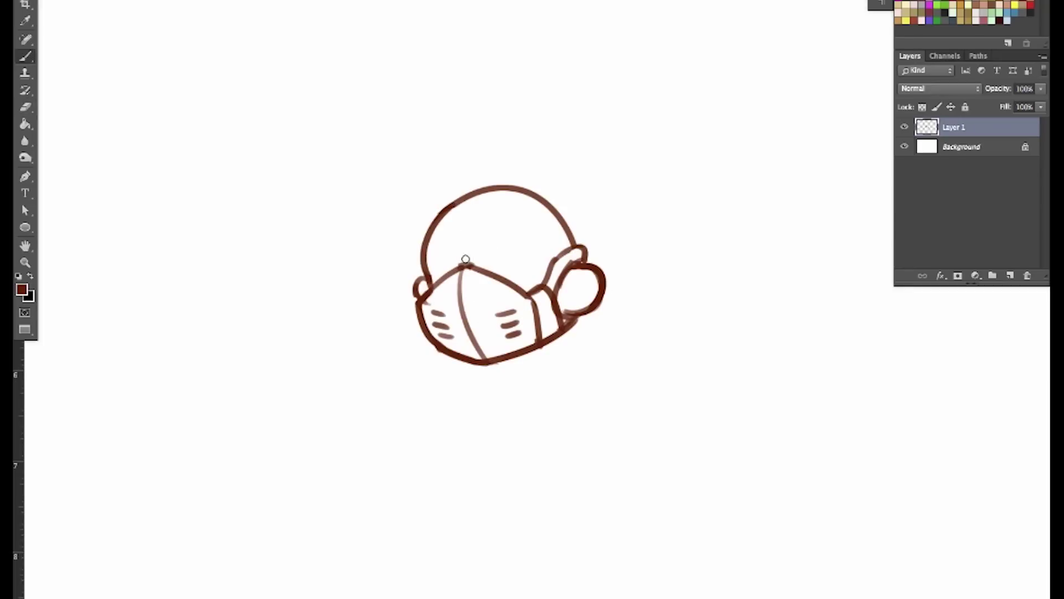
Step: Draw angry eyes with frown lines above the mask and inner folds in the right ear
click(443, 270)
key(ctrl+z)
mouse_move(427, 259)
mouse_down()
mouse_move(451, 268)
mouse_move(513, 257)
mouse_move(474, 249)
mouse_up()
click(441, 269)
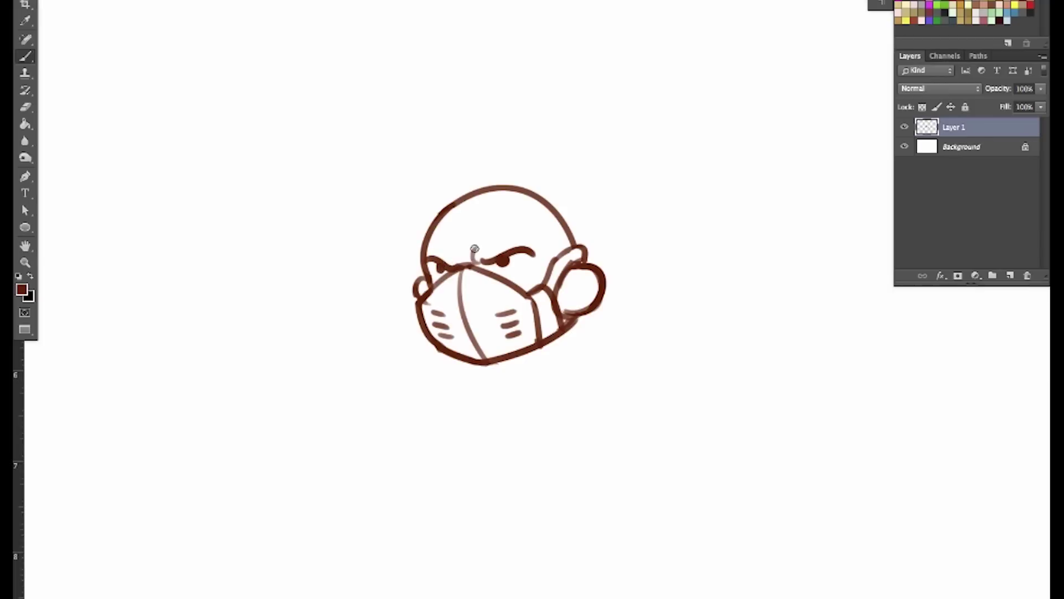
drag(615, 290, 574, 301)
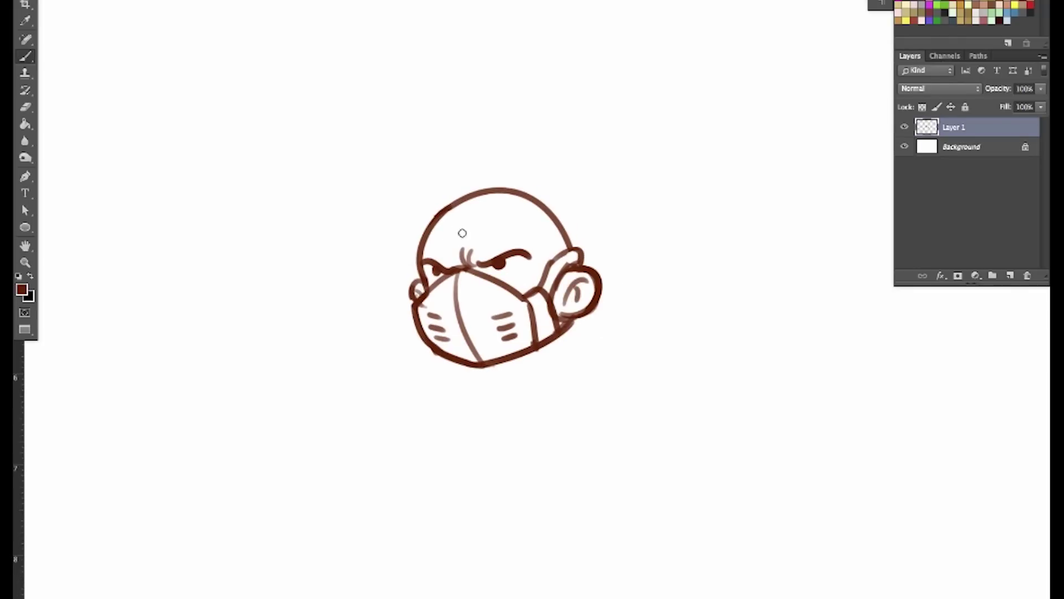
Step: Strengthen the head's upper left contour and sketch the left neck line and curved collar lines below the mask
drag(432, 224, 482, 190)
drag(457, 366, 459, 407)
key(ctrl+z)
mouse_move(436, 357)
mouse_down()
mouse_move(435, 385)
mouse_move(474, 412)
mouse_move(572, 398)
mouse_up()
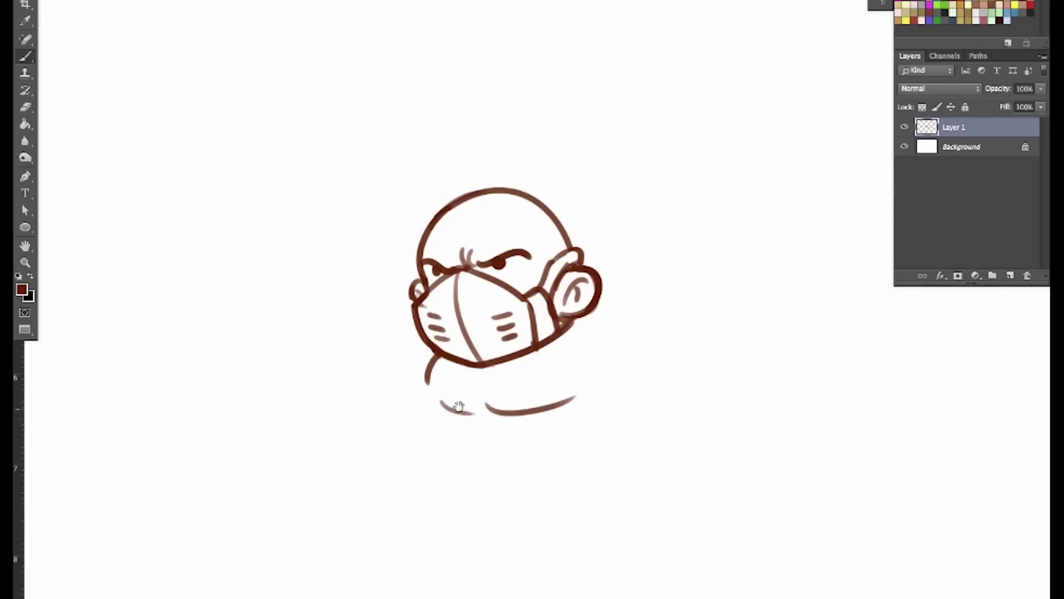
Step: Sketch the left side of the torso curving down from the collar
mouse_move(455, 399)
mouse_down()
mouse_move(434, 361)
mouse_move(416, 366)
mouse_move(458, 377)
mouse_move(436, 374)
mouse_move(422, 450)
mouse_up()
key(ctrl+z)
key(e)
key(b)
key(ctrl+z)
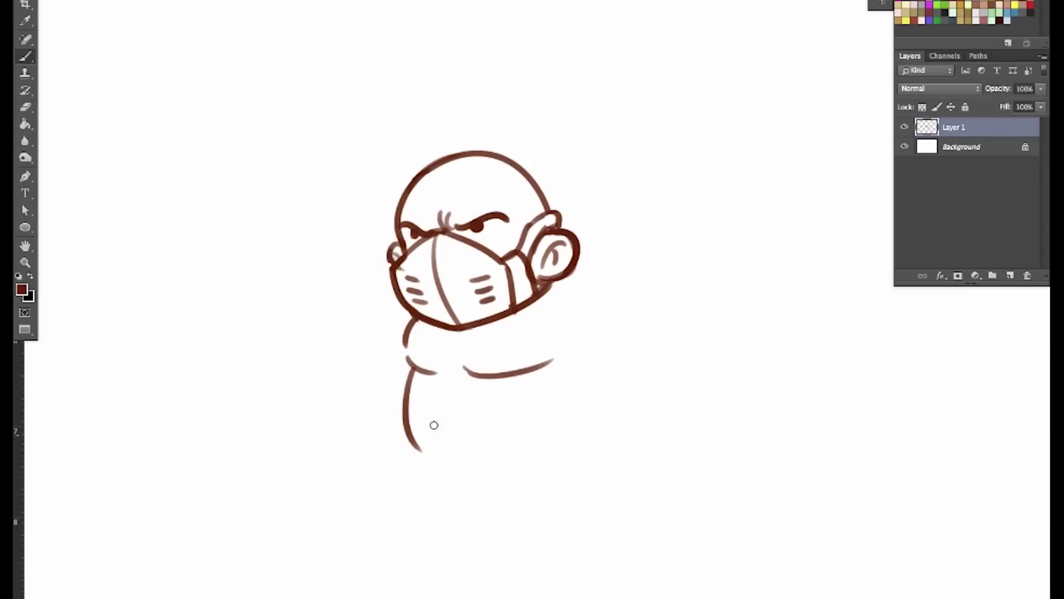
Step: Join the neck to the collar and sketch large shoulder and arm curves on both sides of the head
drag(410, 329, 405, 363)
drag(385, 189, 357, 368)
drag(635, 172, 573, 368)
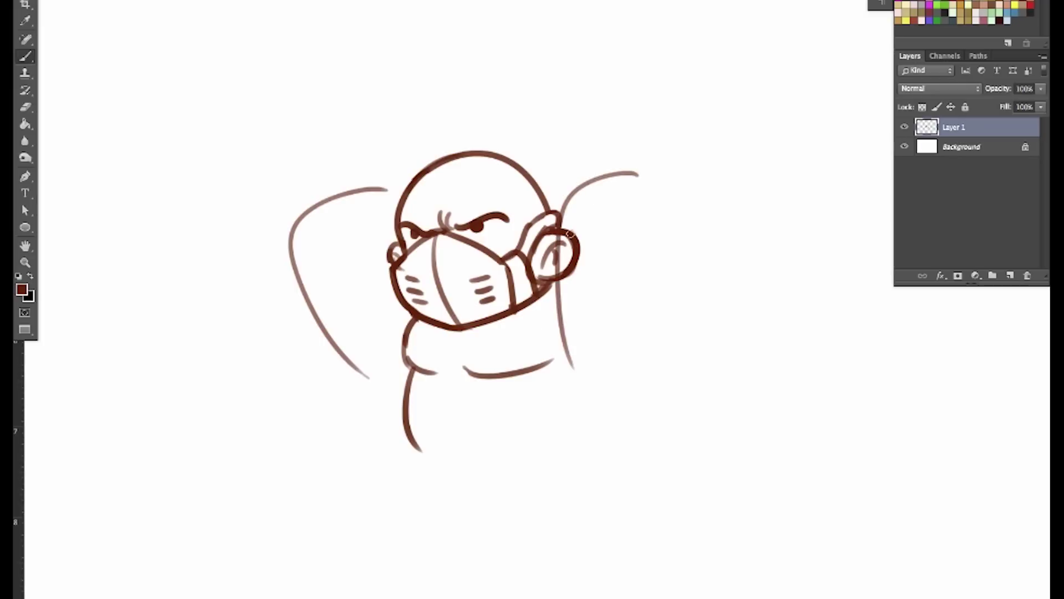
Step: Replace the right shoulder curve with short muscle contours, and add inner curves and a heavier outline to the left shoulder
key(e)
drag(573, 275, 582, 221)
drag(641, 170, 571, 222)
key(b)
mouse_move(577, 179)
mouse_down()
mouse_move(554, 227)
mouse_move(607, 233)
mouse_up()
drag(640, 183, 636, 220)
mouse_move(298, 219)
mouse_down()
mouse_move(301, 247)
mouse_move(325, 261)
mouse_up()
drag(332, 254, 343, 242)
drag(310, 206, 376, 382)
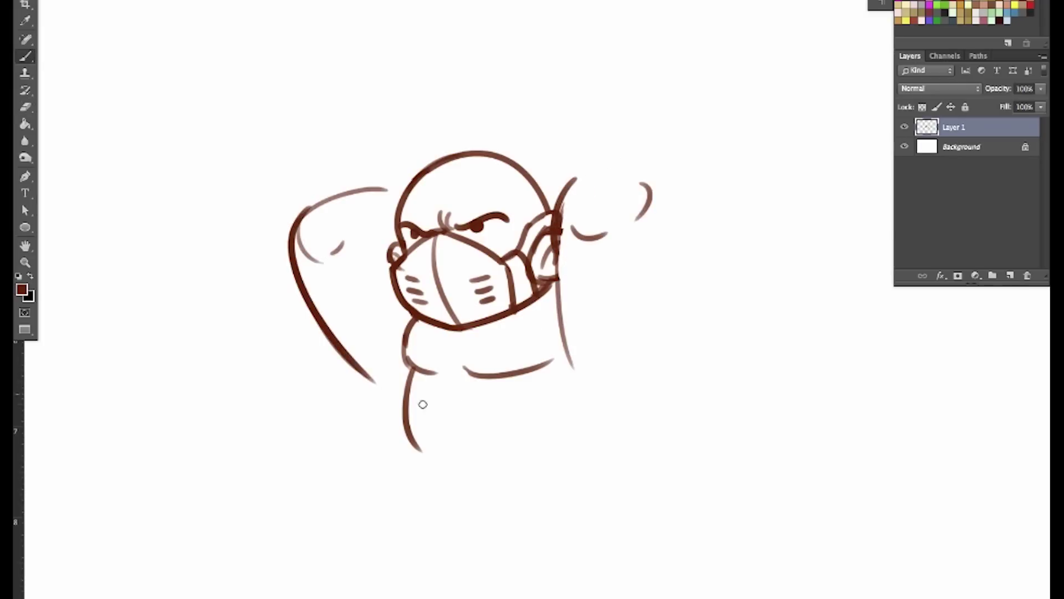
Step: Erase the part of the right ear and the arm line that overlap beside the right shoulder
key(e)
drag(566, 202, 561, 333)
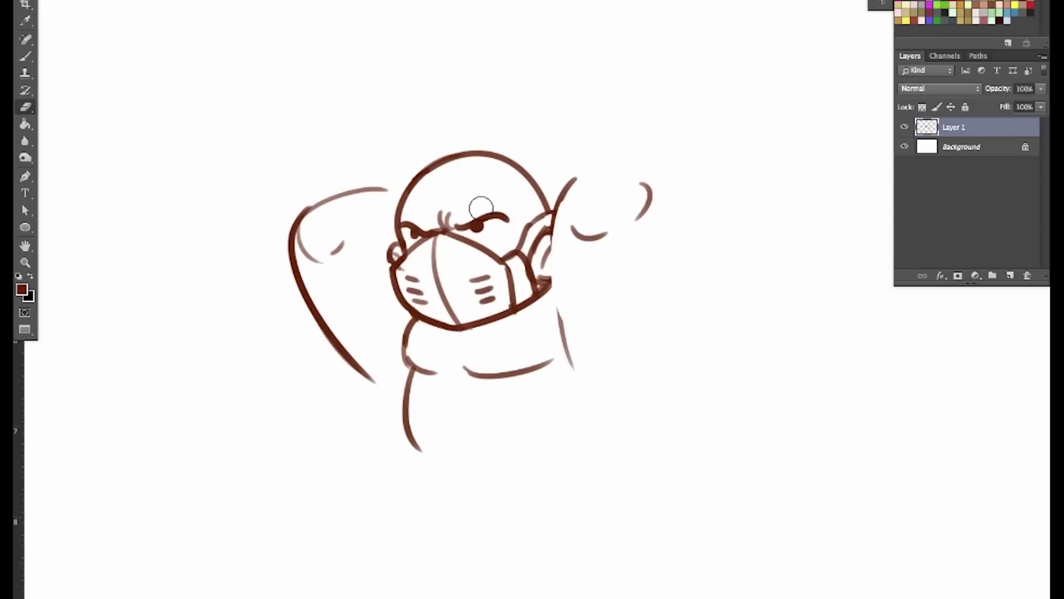
key(b)
key(e)
Step: Draw worried, raised eyebrows and replace the angry eye lines with flat, half-closed lids
key(b)
drag(457, 217, 509, 208)
mouse_move(406, 212)
mouse_down()
mouse_move(438, 203)
mouse_move(480, 224)
mouse_up()
key(e)
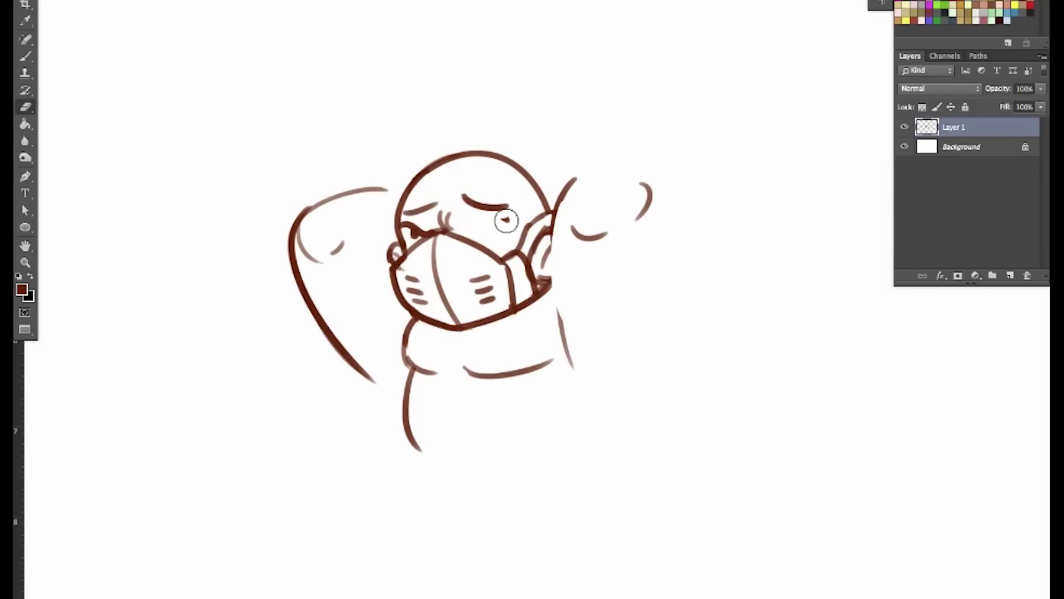
click(506, 221)
drag(407, 226, 508, 224)
key(b)
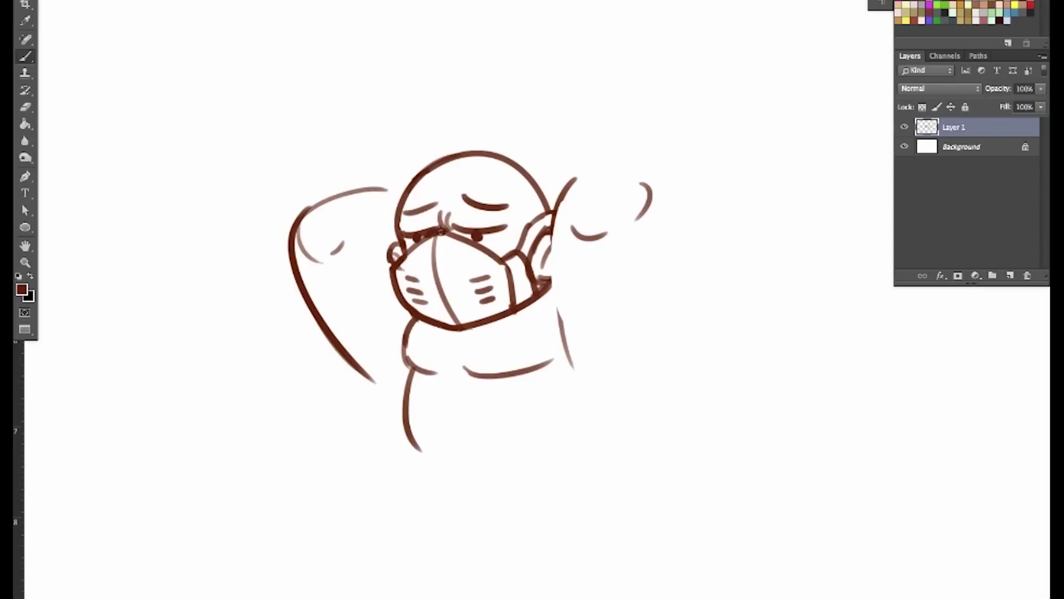
Step: Steepen the worried eyebrows and redraw both eyes as wide-open circles
key(e)
mouse_move(407, 214)
mouse_down()
mouse_move(474, 197)
mouse_move(410, 217)
mouse_move(435, 199)
mouse_up()
key(b)
mouse_move(464, 192)
mouse_down()
mouse_move(511, 210)
mouse_move(488, 225)
mouse_move(405, 239)
mouse_move(433, 224)
mouse_move(466, 243)
mouse_move(490, 237)
mouse_up()
key(e)
key(b)
key(ctrl+z)
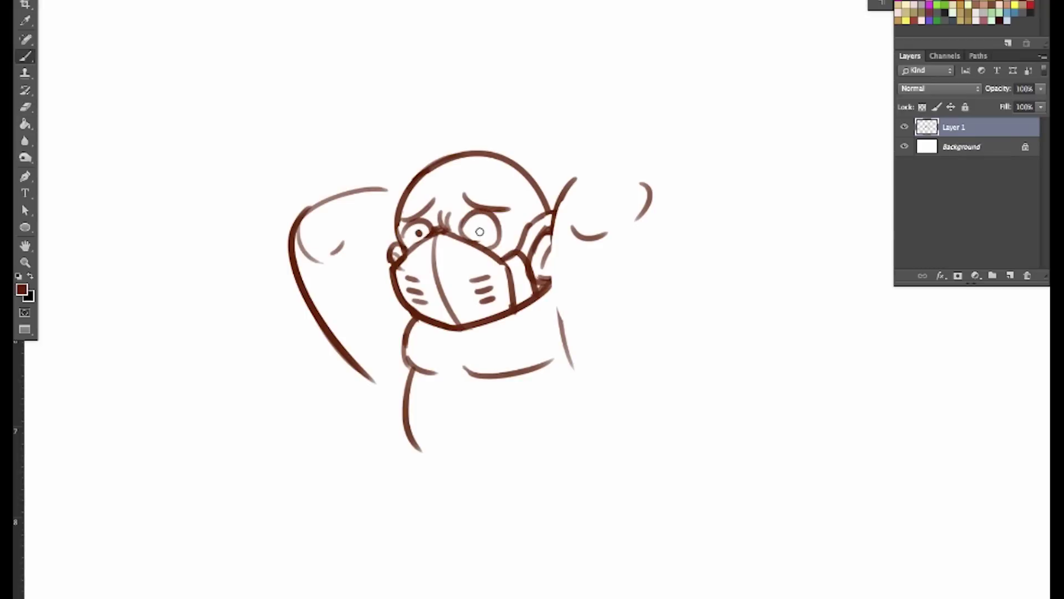
Step: Add the right eye's pupil, redraw the right eyebrow and frown lines, and shade around the left eye
mouse_move(419, 233)
mouse_down()
mouse_move(419, 247)
mouse_move(403, 226)
mouse_up()
key(e)
drag(504, 209, 470, 199)
key(b)
mouse_move(458, 196)
mouse_down()
mouse_move(514, 205)
mouse_move(403, 217)
mouse_move(438, 194)
mouse_move(434, 203)
mouse_move(452, 209)
mouse_move(524, 209)
mouse_move(447, 211)
mouse_up()
key(e)
key(b)
key(e)
key(b)
key(e)
key(b)
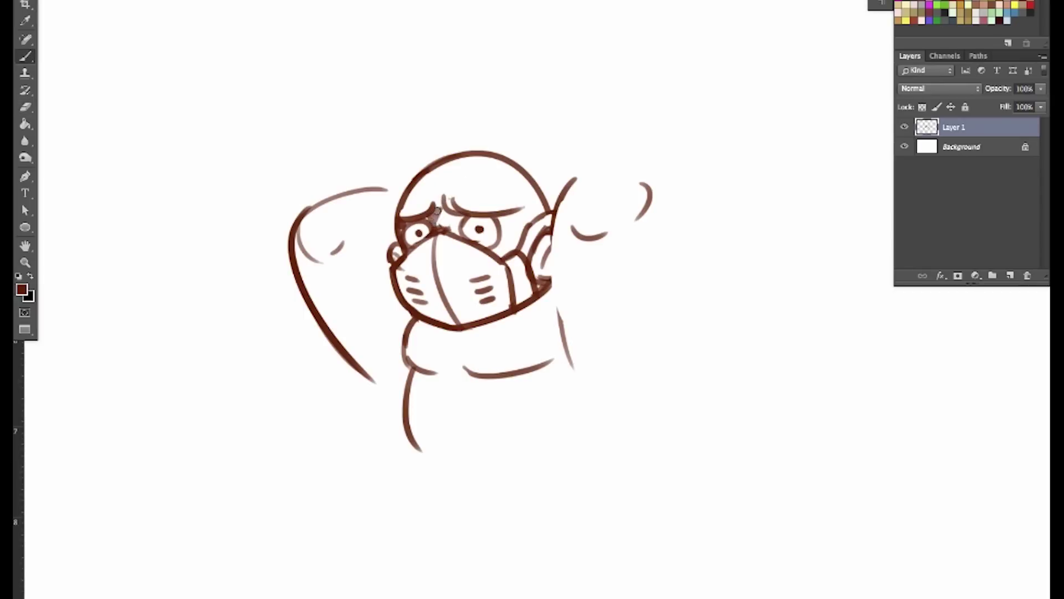
Step: Shade the area between the eyes, soften the outer end of the right eyebrow, and add small sweat drops on the forehead
key(ctrl+z)
mouse_move(448, 211)
mouse_down()
mouse_move(435, 219)
mouse_move(456, 227)
mouse_up()
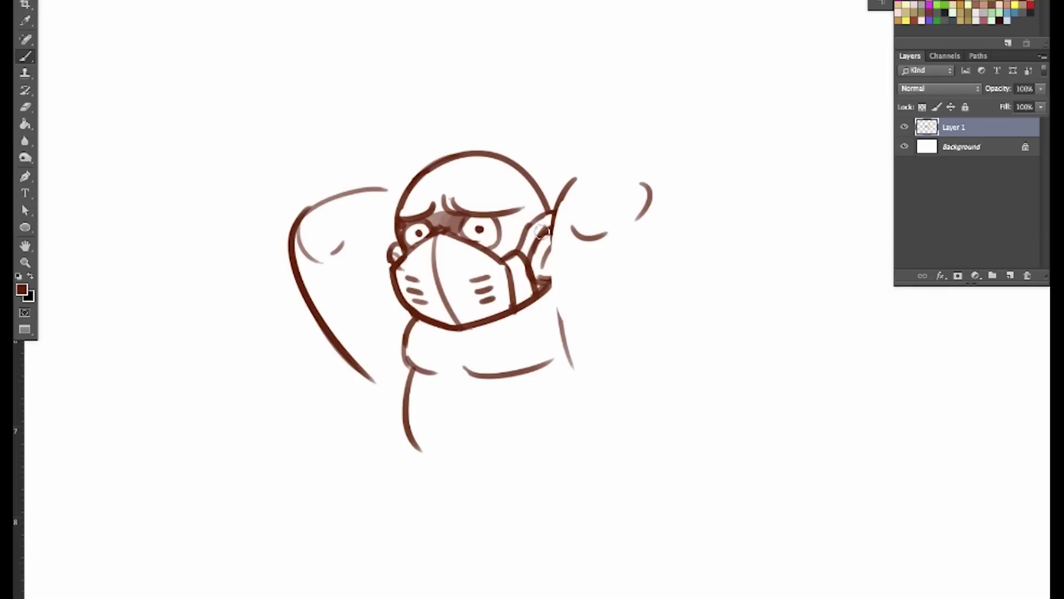
key(e)
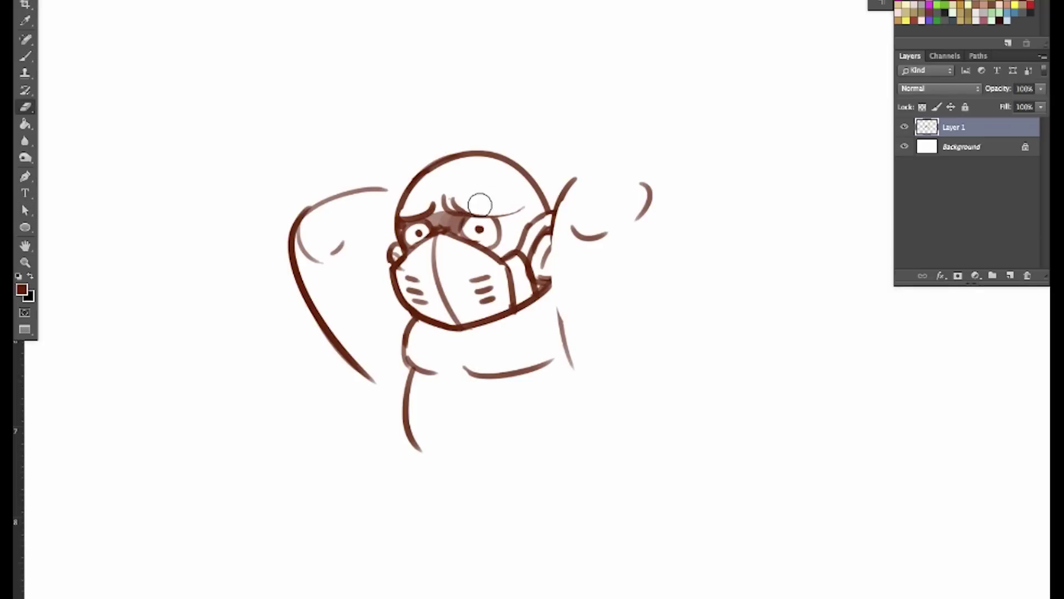
key(b)
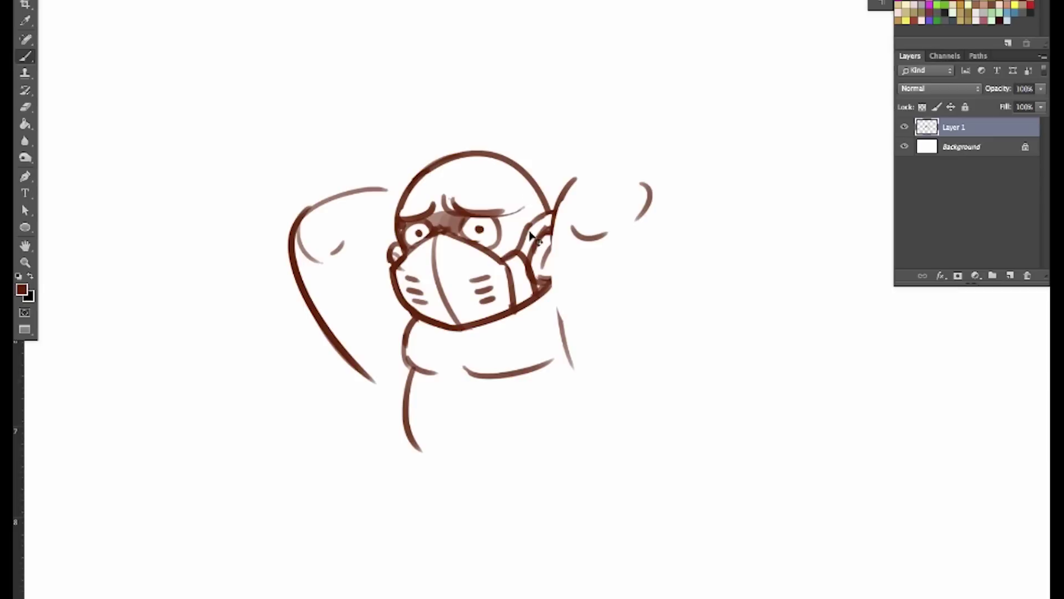
mouse_move(456, 203)
mouse_down()
mouse_move(518, 212)
mouse_move(523, 189)
mouse_up()
key(e)
key(b)
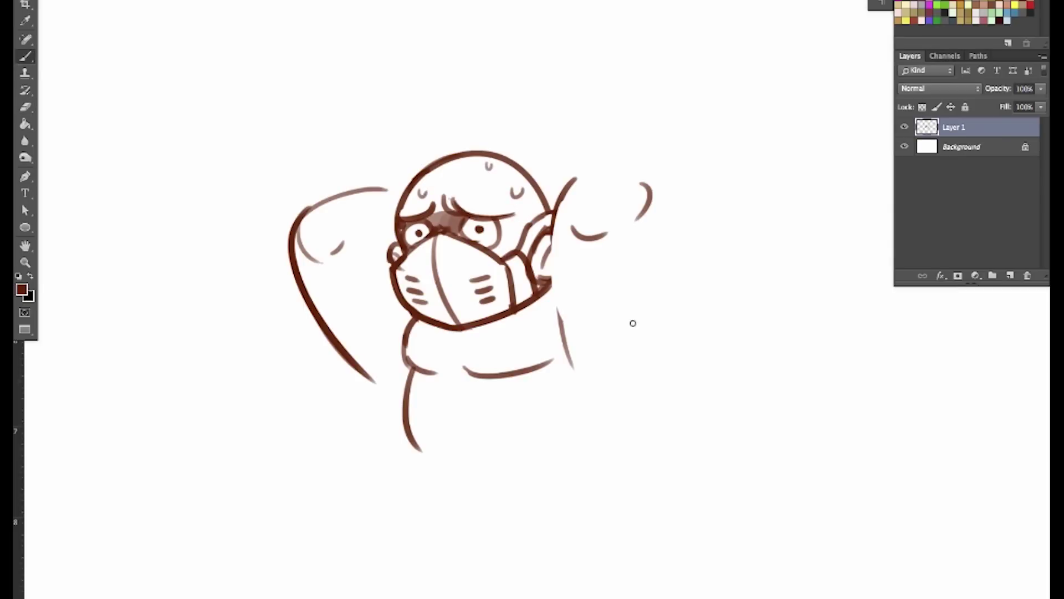
Step: Redraw the inner contour of the right arm over the ear, and add the curved outer contour of the forearm
drag(557, 197, 578, 362)
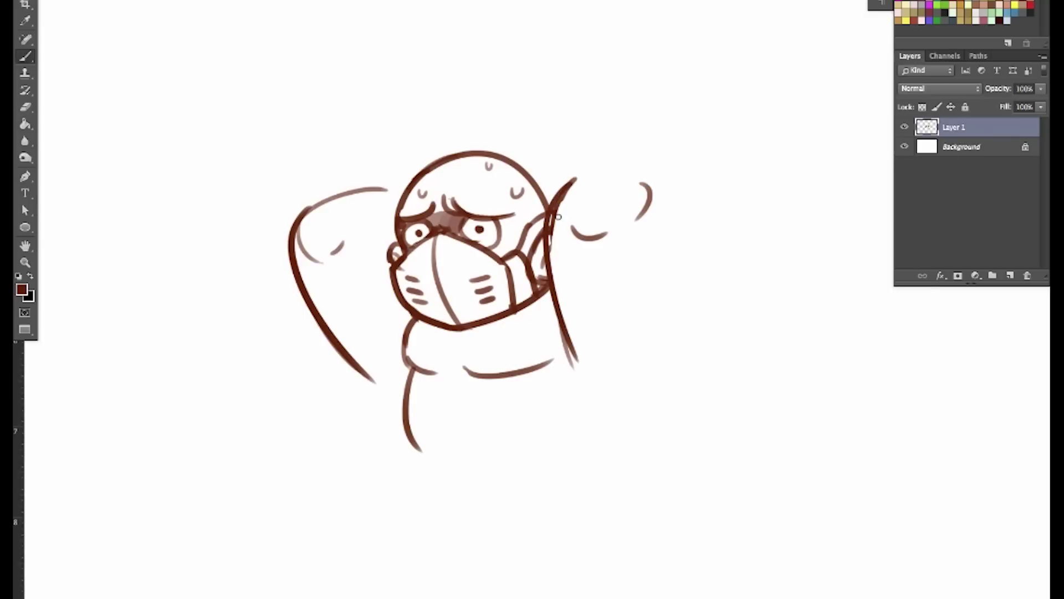
key(e)
drag(560, 213, 596, 360)
key(b)
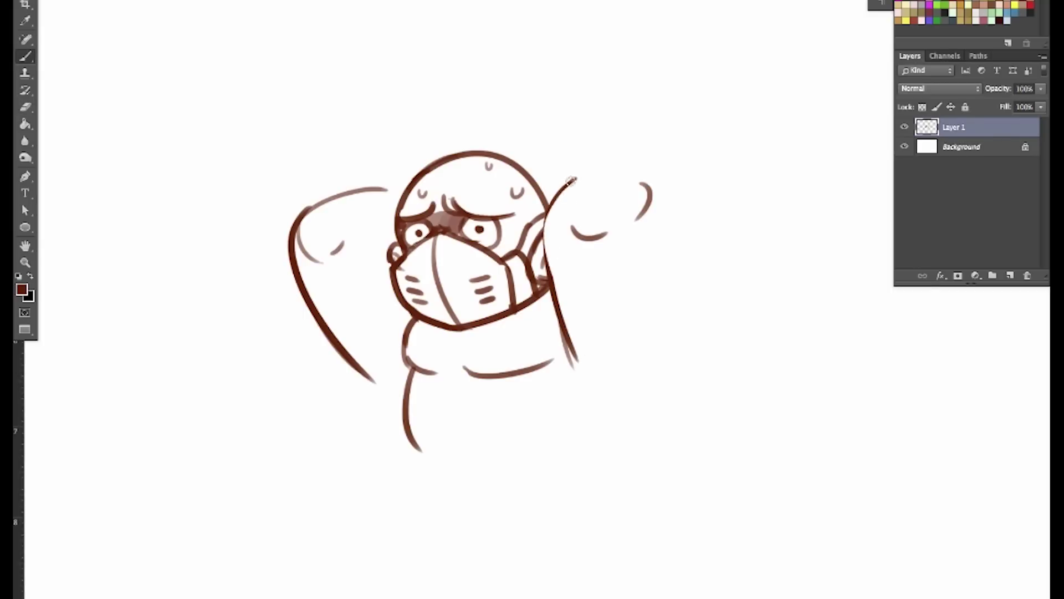
drag(572, 180, 586, 367)
drag(655, 235, 643, 381)
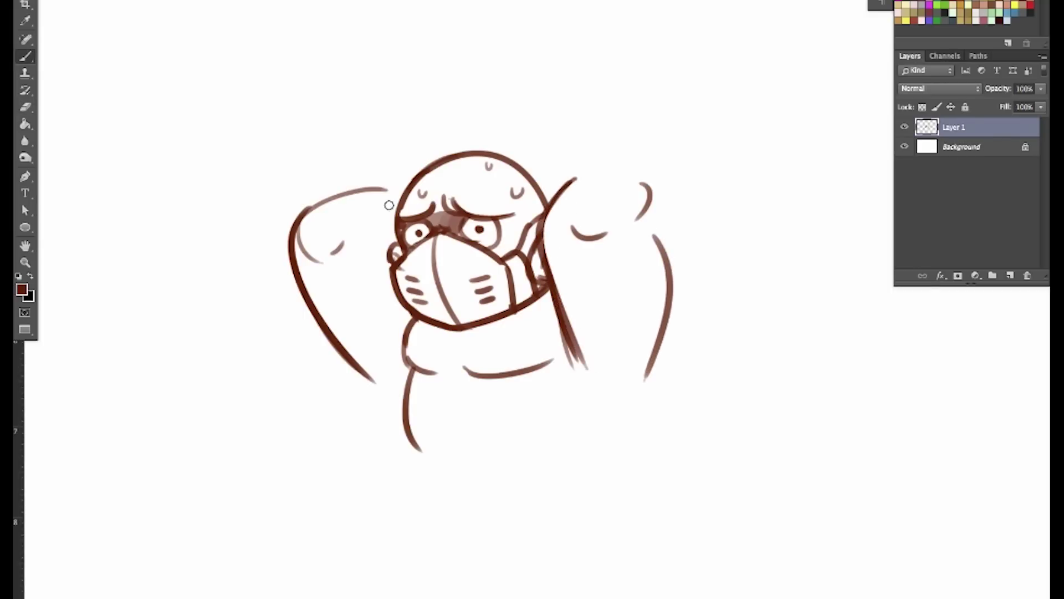
Step: Erase the top line of the left shoulder and redraw it as a higher arc reaching the head
key(e)
drag(308, 212, 400, 183)
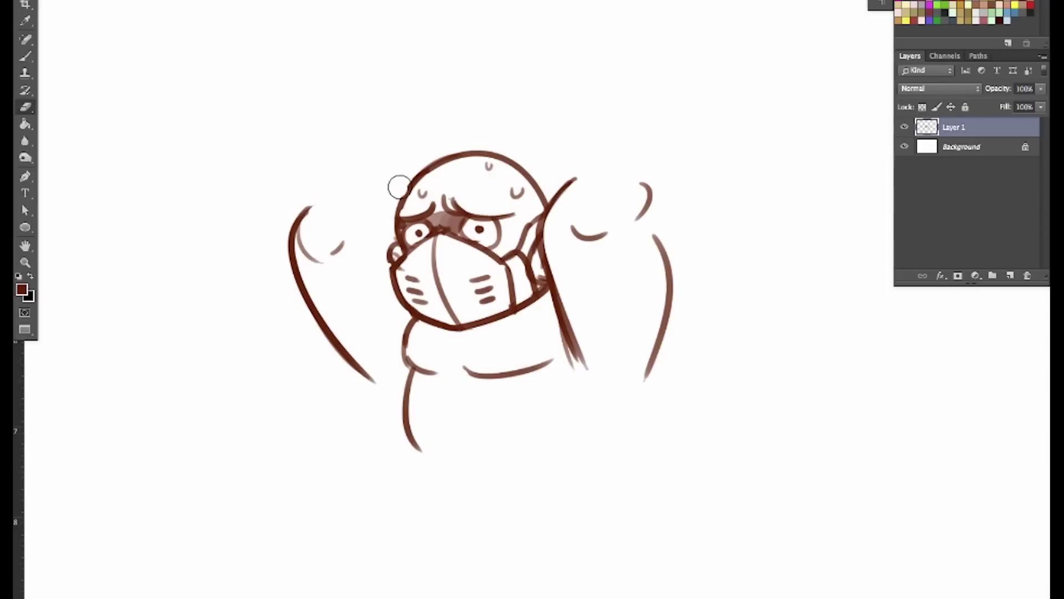
key(b)
drag(305, 207, 409, 170)
key(ctrl+z)
drag(316, 201, 416, 162)
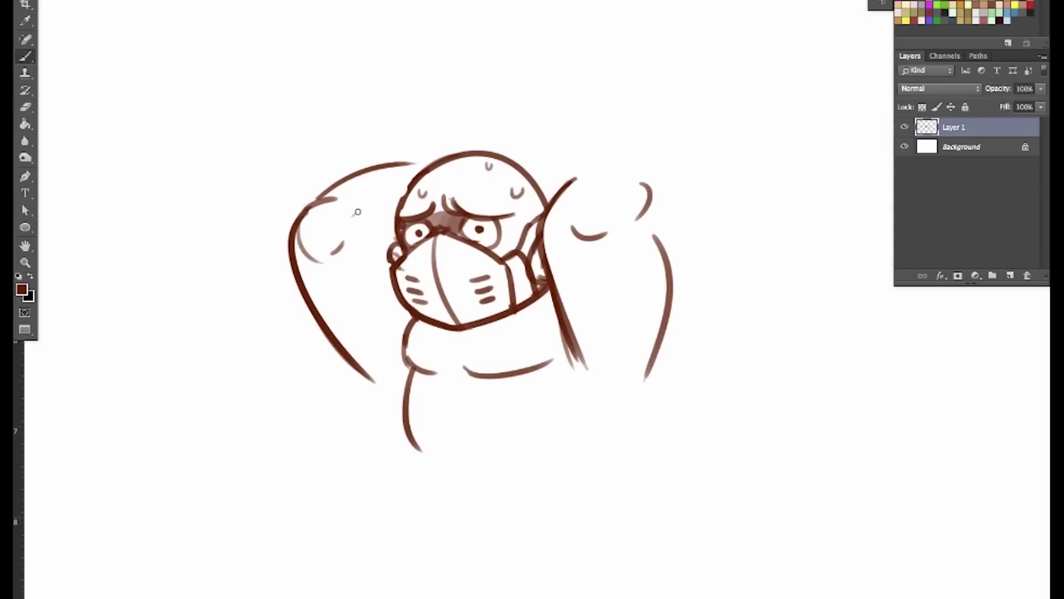
Step: Replace the small crease marks on the right shoulder with new fold lines and add a large curve for its outer bulge
key(e)
key(b)
key(e)
drag(585, 227, 614, 232)
drag(639, 217, 648, 190)
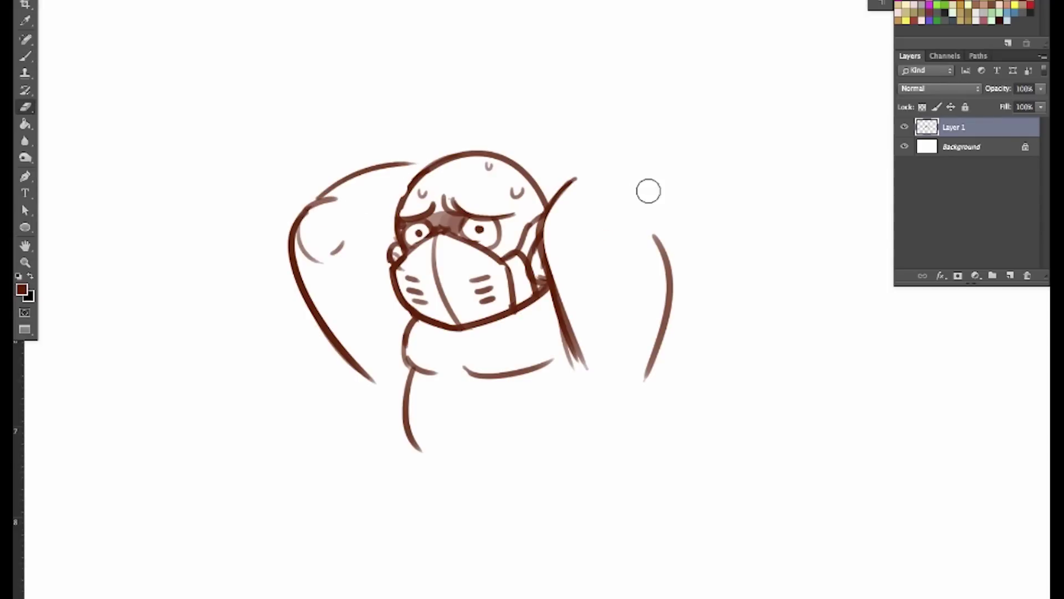
key(b)
mouse_move(576, 178)
mouse_down()
mouse_move(559, 216)
mouse_move(566, 232)
mouse_up()
drag(628, 213, 609, 245)
drag(661, 272, 705, 233)
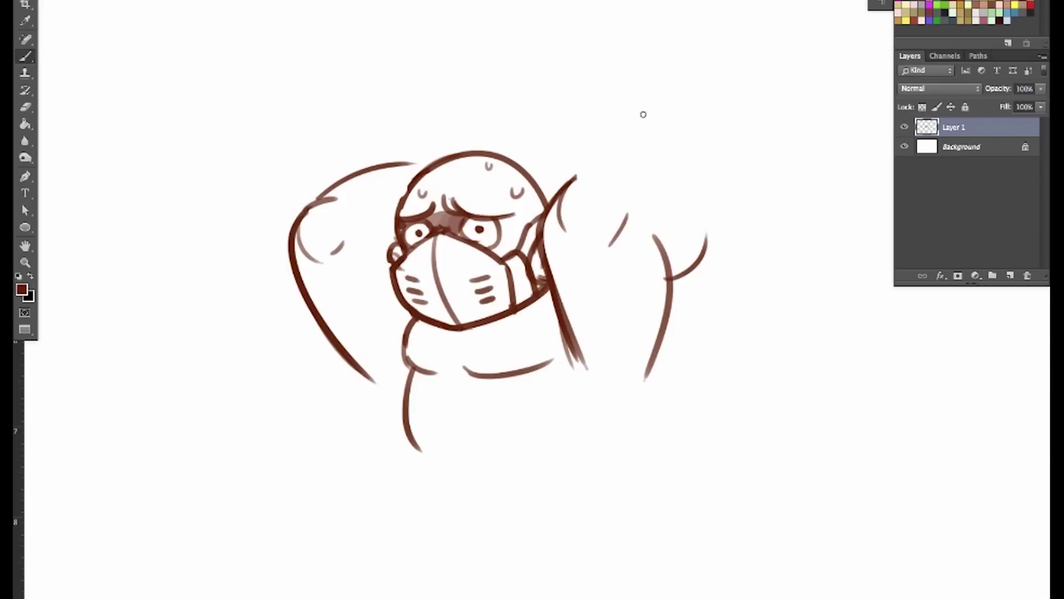
key(ctrl+z)
drag(671, 284, 685, 157)
Step: Trim the lower tip of the left forearm's outer line
key(e)
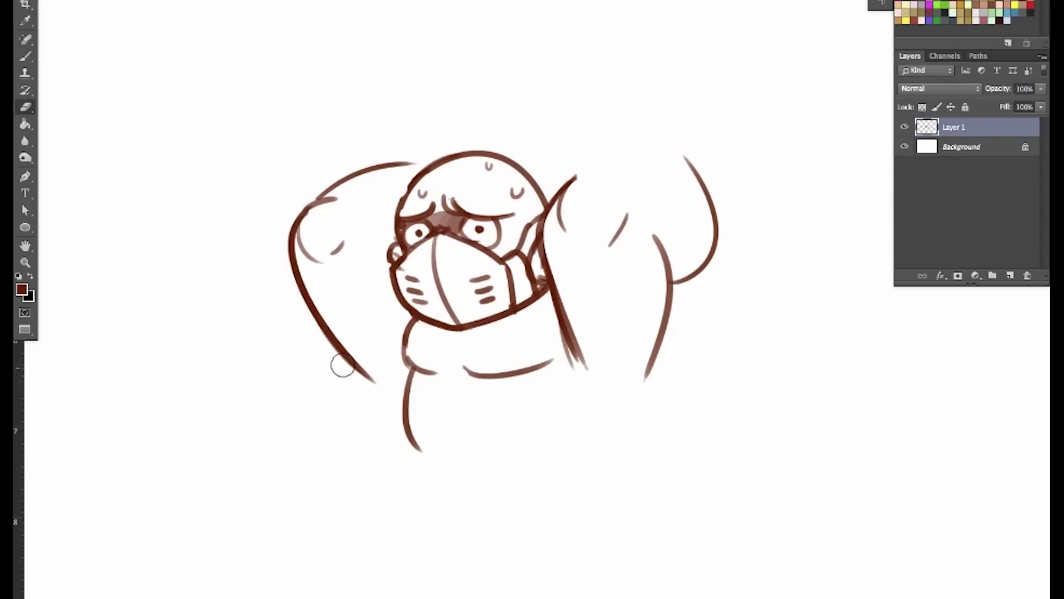
key(b)
key(e)
drag(371, 380, 368, 377)
key(b)
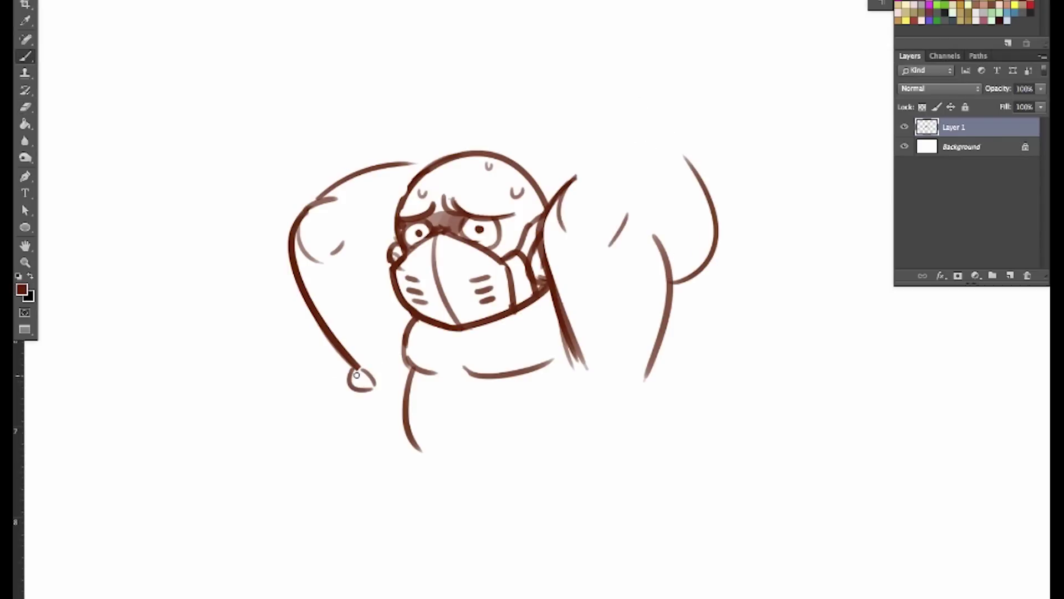
mouse_move(356, 375)
mouse_down()
mouse_move(365, 383)
mouse_move(352, 364)
mouse_move(361, 381)
mouse_move(304, 445)
mouse_move(335, 458)
mouse_up()
key(e)
key(b)
click(355, 404)
key(super+alt+z)
key(super+alt+z)
Step: Draw a curved, leaf-shaped form beside the left hip and stacked rounded fingers at the end of the left forearm
mouse_move(306, 421)
mouse_down()
mouse_move(317, 444)
mouse_move(373, 413)
mouse_move(402, 436)
mouse_move(400, 451)
mouse_up()
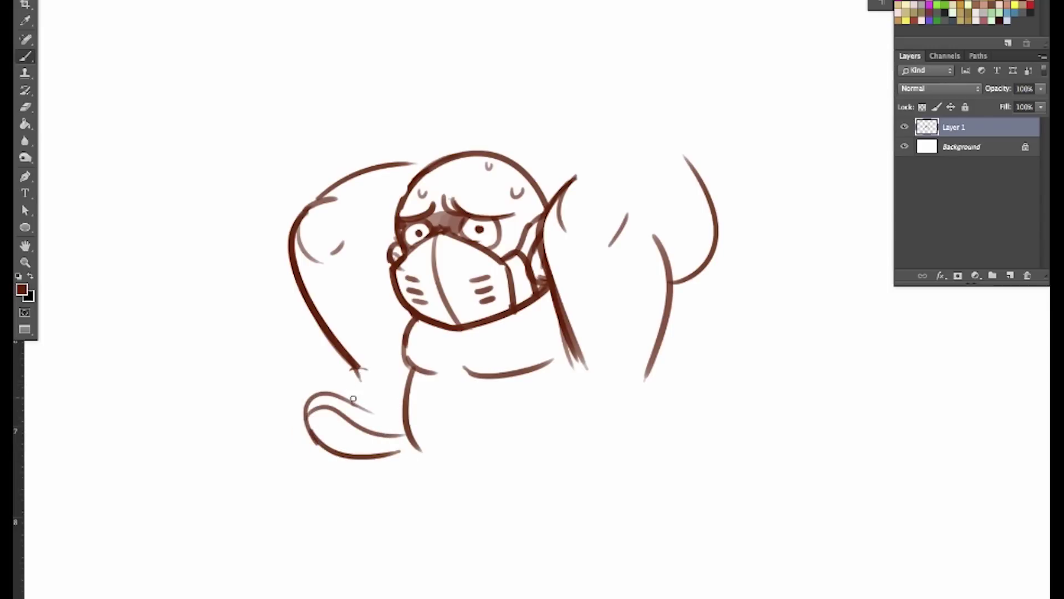
mouse_move(353, 399)
mouse_down()
mouse_move(370, 405)
mouse_move(364, 371)
mouse_move(349, 368)
mouse_up()
key(e)
key(b)
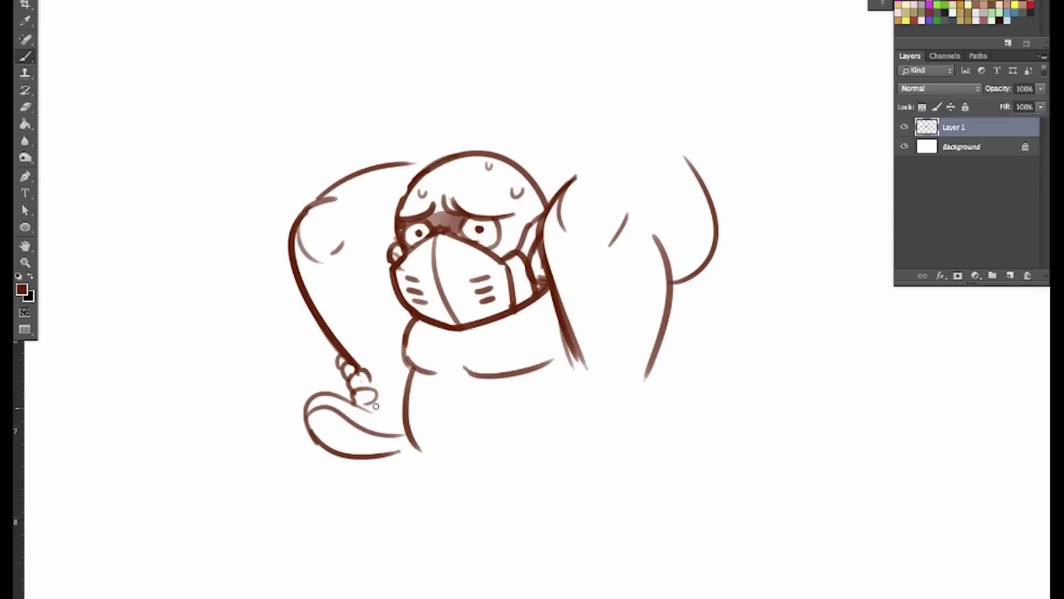
key(e)
key(b)
Step: Sketch two rounded fingers at the lower end of the right forearm
mouse_move(646, 369)
mouse_down()
mouse_move(627, 388)
mouse_move(618, 380)
mouse_move(643, 392)
mouse_up()
key(e)
key(b)
drag(649, 370, 631, 409)
mouse_move(648, 392)
mouse_down()
mouse_move(632, 408)
mouse_move(649, 409)
mouse_move(621, 401)
mouse_move(641, 413)
mouse_up()
mouse_move(618, 402)
mouse_down()
mouse_move(646, 413)
mouse_move(626, 413)
mouse_up()
key(ctrl+z)
key(e)
key(b)
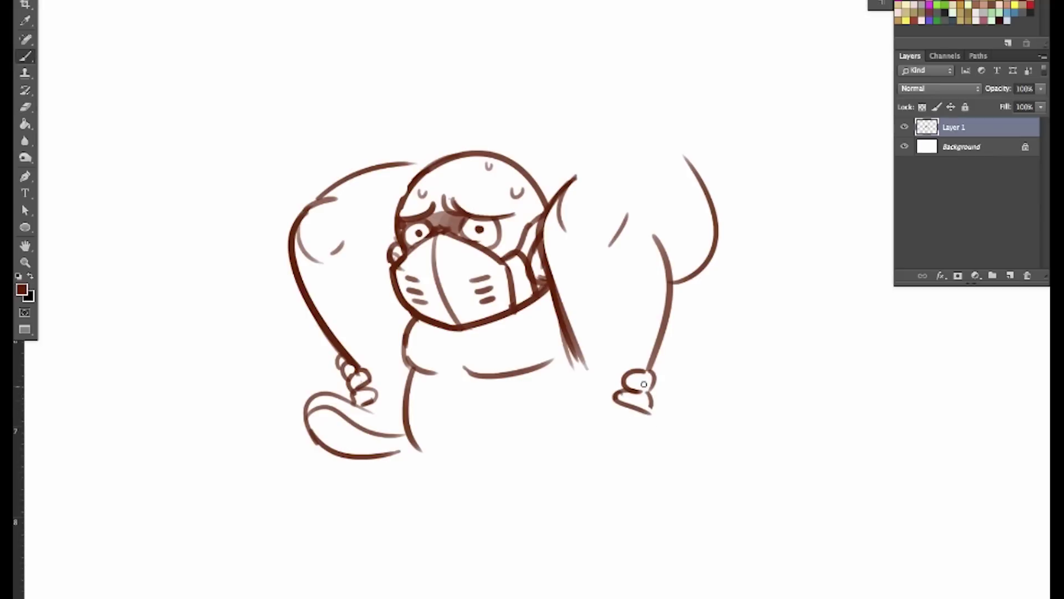
Step: Clean up the right hand's upper finger and redraw the lower part as several smaller curled fingers
key(e)
drag(616, 368, 649, 374)
key(b)
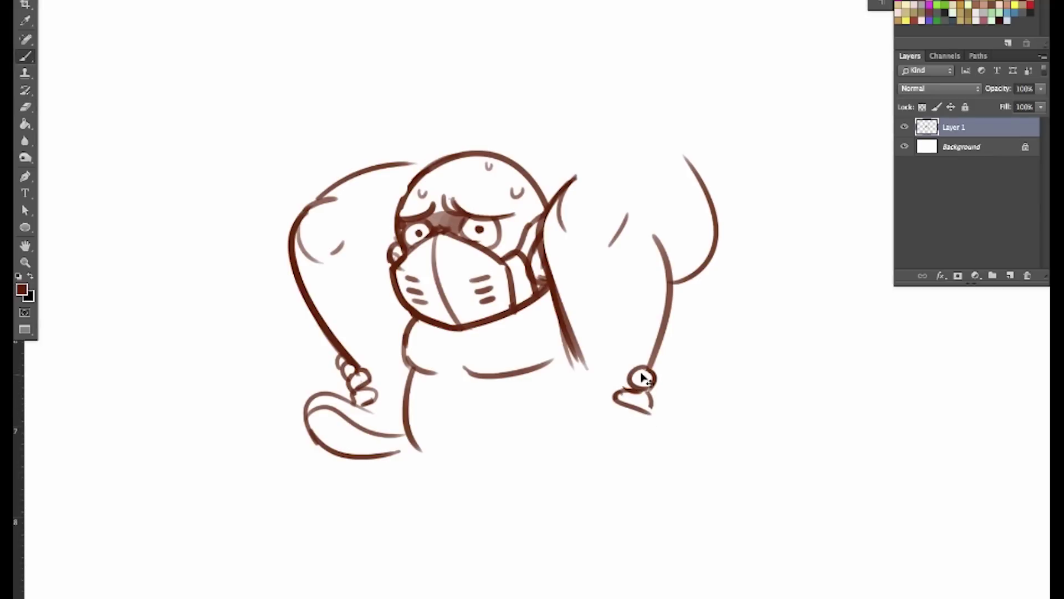
key(e)
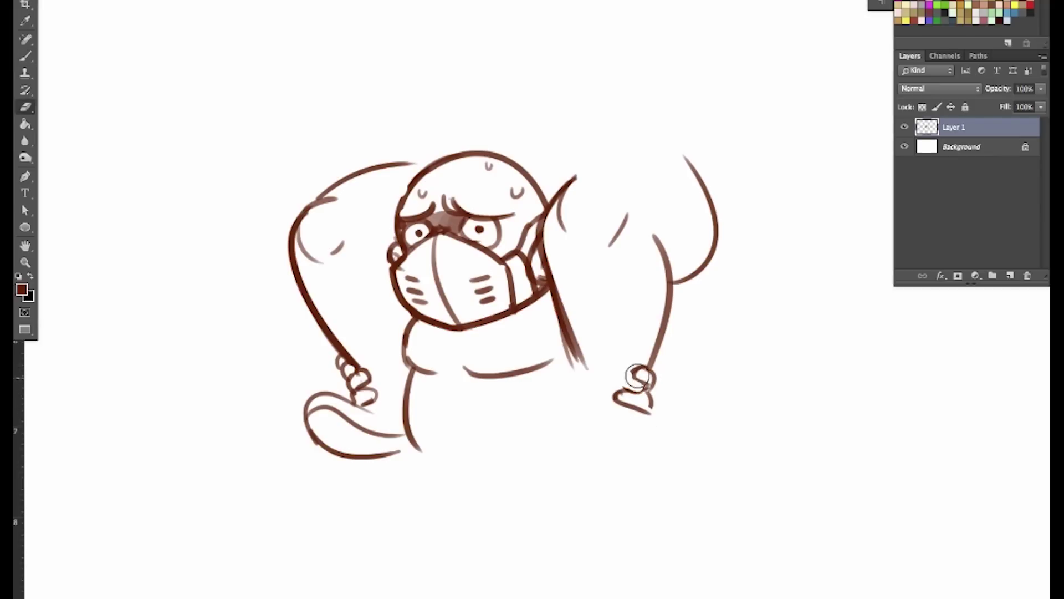
key(b)
key(e)
mouse_move(615, 397)
mouse_down()
mouse_move(639, 405)
mouse_move(647, 389)
mouse_move(618, 402)
mouse_move(637, 414)
mouse_up()
key(b)
drag(648, 398, 631, 413)
Step: Extend the right arm's inner line into a rounded, leaf-shaped form at the hip and erase its excess strokes
mouse_move(574, 353)
mouse_down()
mouse_move(590, 396)
mouse_move(540, 443)
mouse_up()
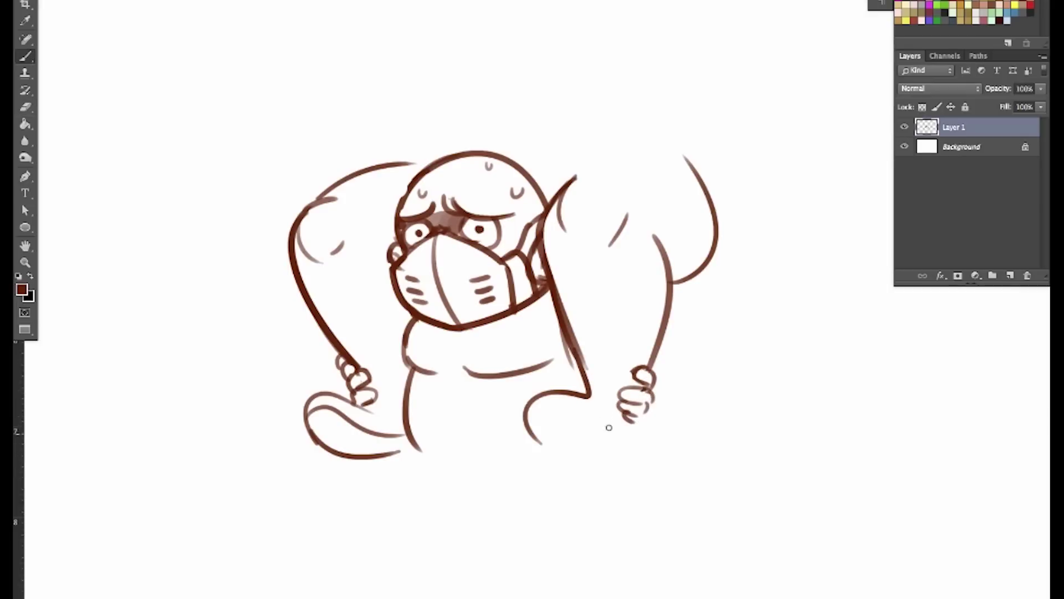
key(e)
mouse_move(535, 400)
mouse_down()
mouse_move(608, 440)
mouse_move(544, 443)
mouse_move(602, 435)
mouse_up()
key(b)
Step: Draw the lower edge of the right leaf-shaped form and curve it up to meet the fingers
drag(574, 441, 614, 455)
drag(613, 455, 634, 426)
key(ctrl+alt+z)
key(ctrl+alt+z)
drag(574, 442, 617, 454)
drag(619, 455, 643, 416)
key(ctrl+z)
drag(610, 456, 638, 397)
Step: Erase the doubled strokes along the lower inner line of the right arm, leaving one clean contour
key(e)
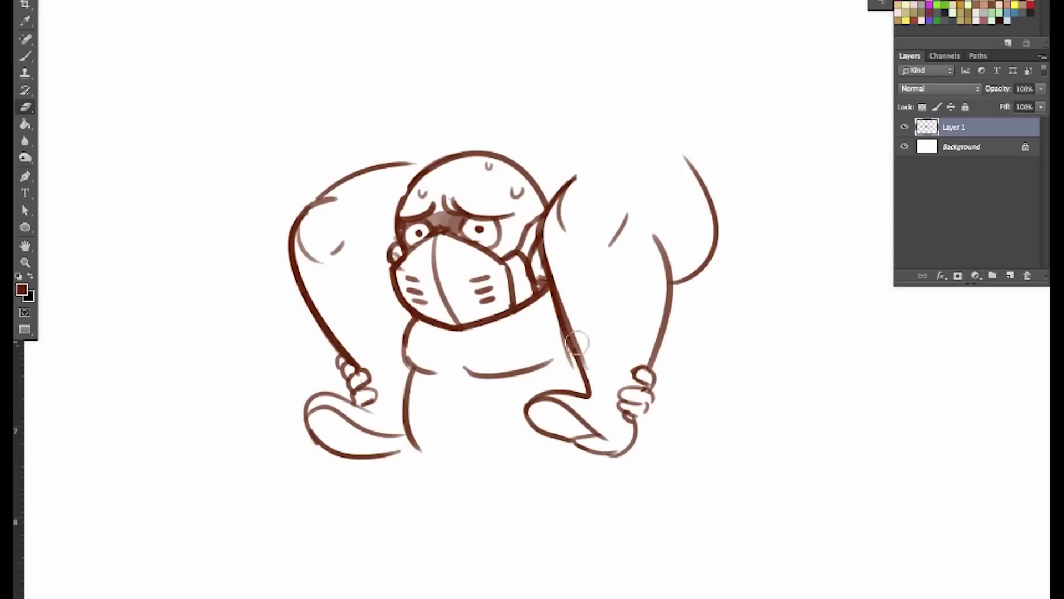
mouse_move(565, 348)
mouse_down()
mouse_move(551, 267)
mouse_move(590, 395)
mouse_up()
key(b)
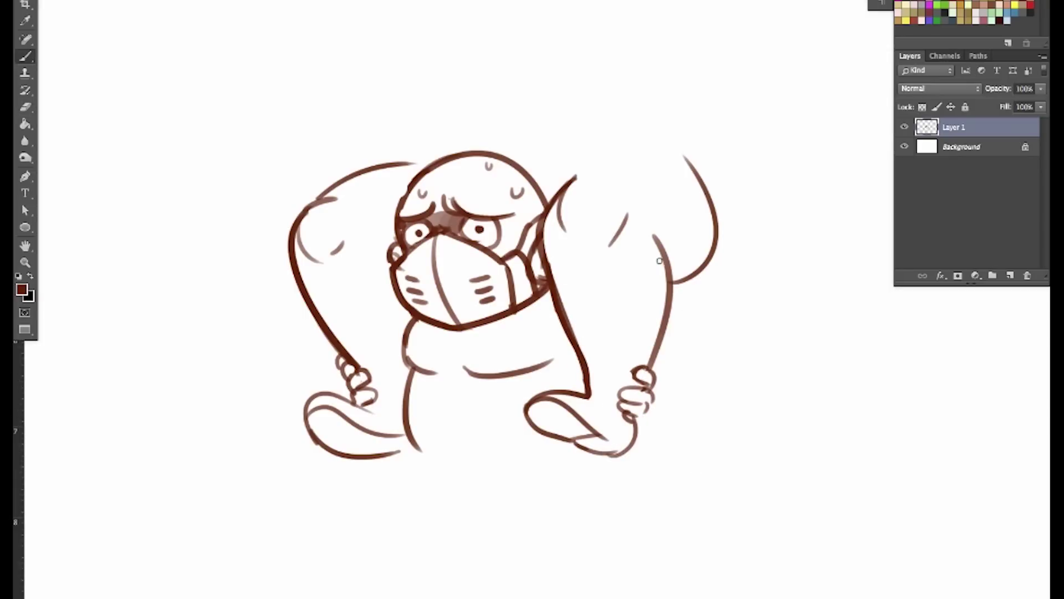
Step: Add a light inner muscle line to each forearm and close the inner end of the left leaf-shaped form
drag(639, 265, 637, 307)
drag(694, 284, 686, 294)
key(ctrl+alt+z)
key(ctrl+alt+z)
drag(640, 326, 640, 330)
drag(373, 277, 394, 330)
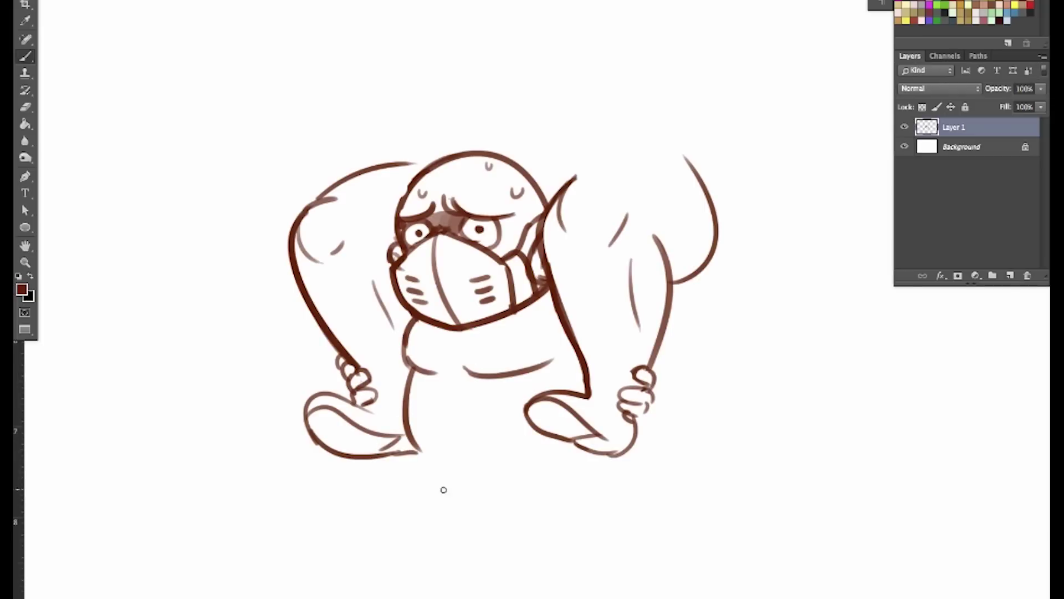
Step: Darken the upper edge of the left leaf-shaped form and the lowest finger resting on it
mouse_move(369, 410)
mouse_down()
mouse_move(333, 389)
mouse_move(306, 415)
mouse_up()
key(ctrl+z)
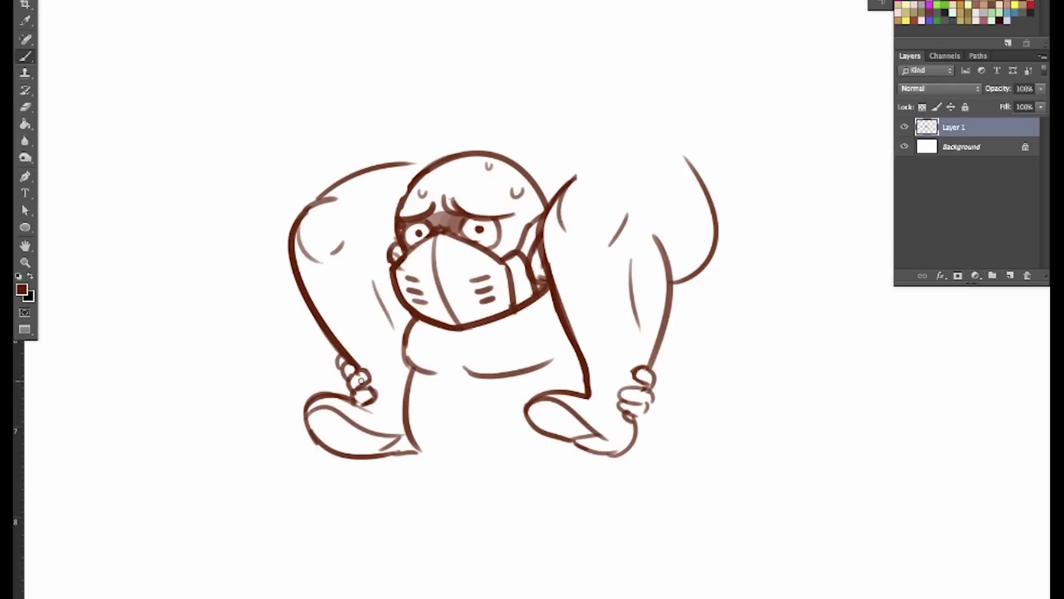
drag(350, 405, 385, 411)
key(ctrl+z)
Step: Redraw the left side of the torso with a rounder bulge and add the outer curve of the left hip
key(e)
mouse_move(412, 378)
mouse_down()
mouse_move(420, 432)
mouse_move(407, 376)
mouse_up()
key(b)
mouse_move(411, 362)
mouse_down()
mouse_move(398, 407)
mouse_move(418, 449)
mouse_move(366, 499)
mouse_move(372, 518)
mouse_up()
key(e)
key(b)
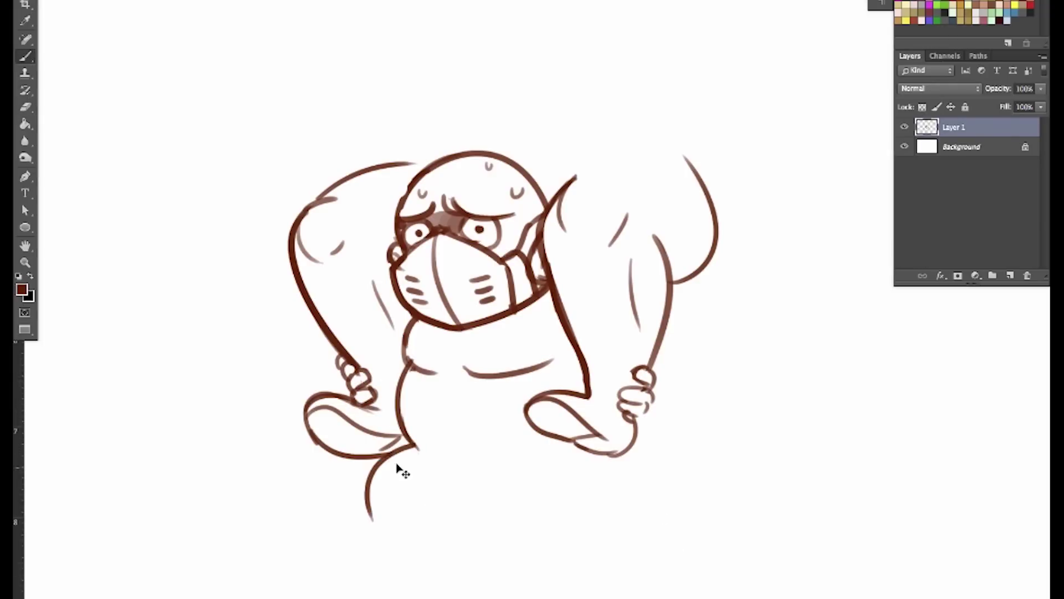
key(ctrl+z)
drag(412, 441, 373, 509)
Step: Draw a wide arch between the hips below the belly and add the outer curve of the right hip
key(e)
key(b)
mouse_move(390, 454)
mouse_down()
mouse_move(387, 531)
mouse_move(521, 496)
mouse_move(592, 518)
mouse_up()
key(ctrl+z)
mouse_move(422, 521)
mouse_down()
mouse_move(430, 493)
mouse_move(601, 515)
mouse_up()
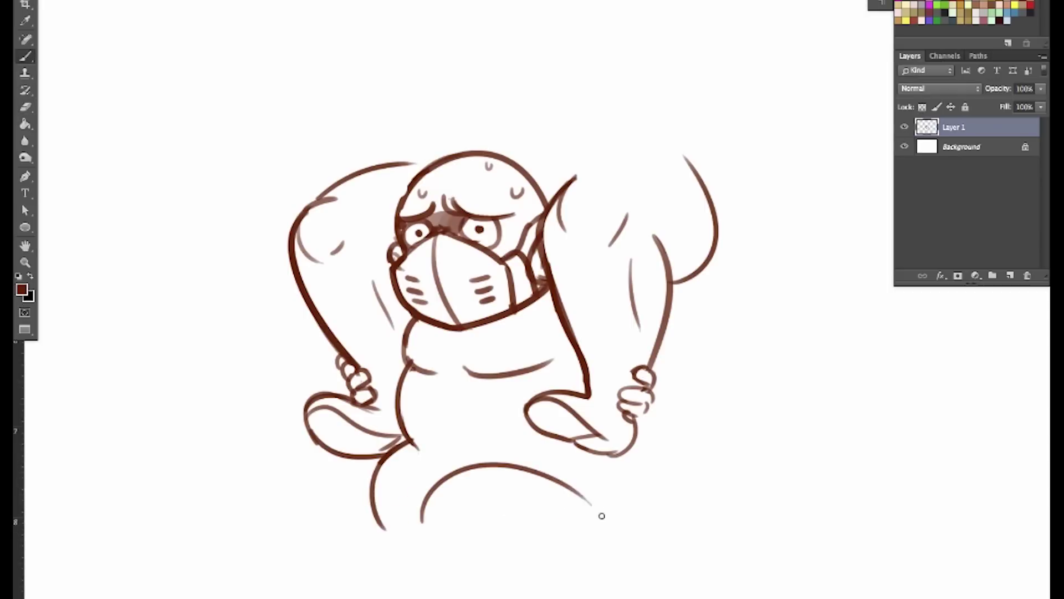
key(ctrl+z)
drag(422, 524, 579, 523)
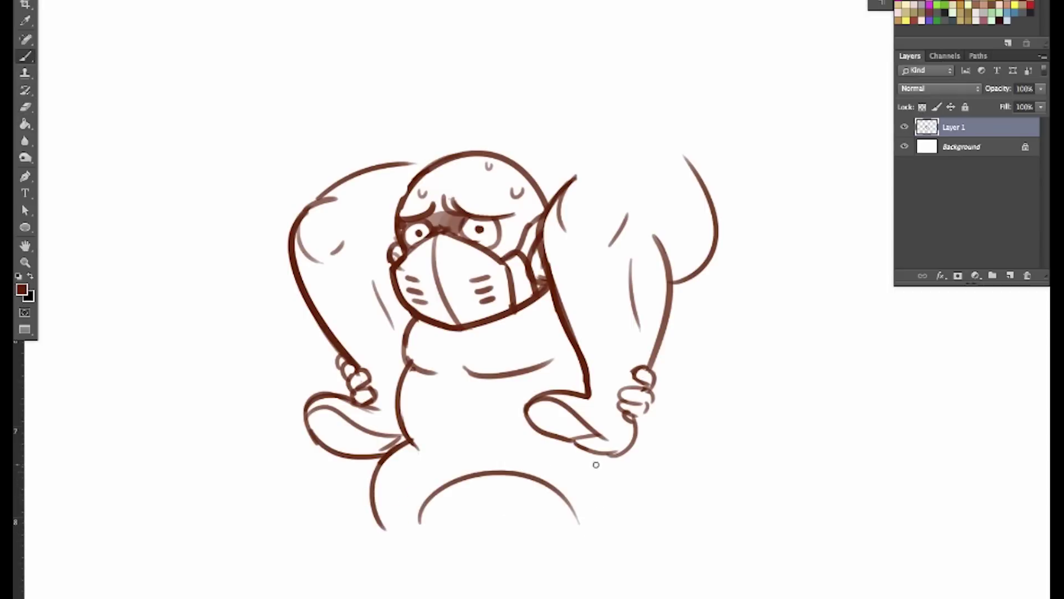
drag(607, 452, 621, 537)
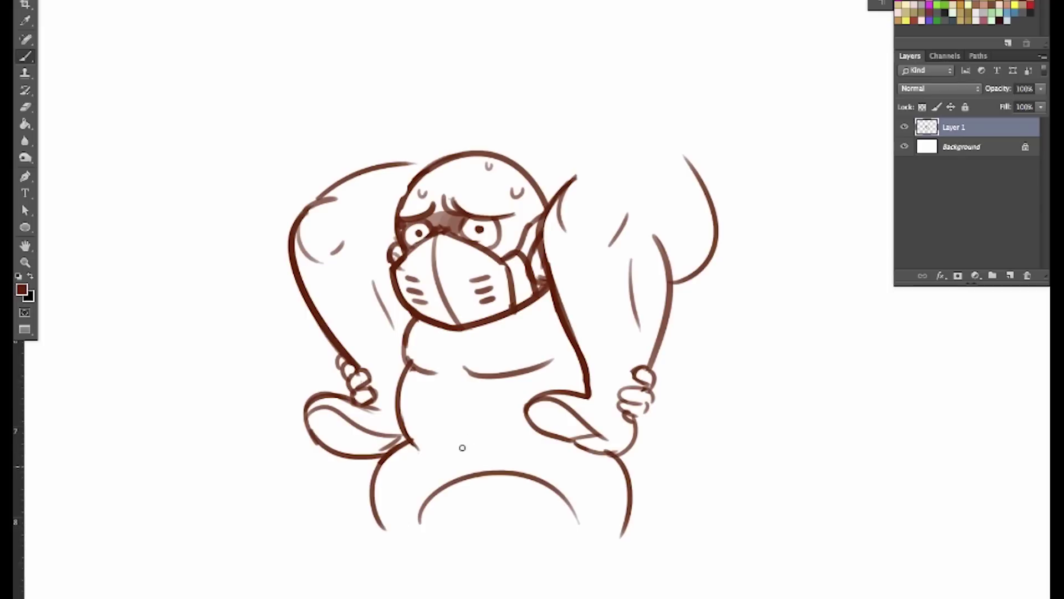
Step: Draw a gently sagging waistline across the belly between the two leaf-shaped forms
drag(401, 410, 537, 420)
key(ctrl+z)
drag(399, 420, 541, 424)
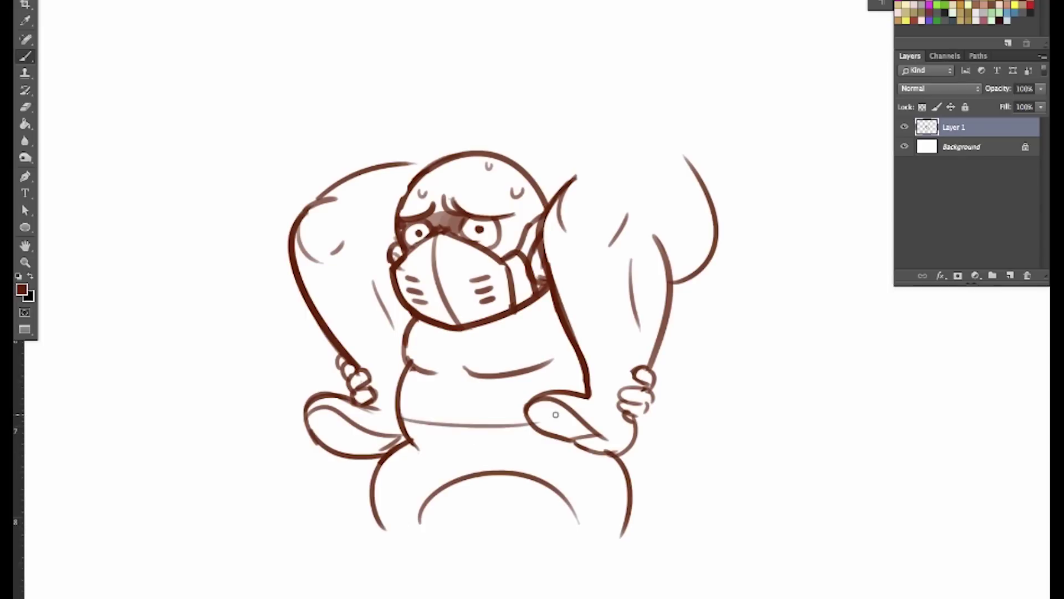
key(ctrl+z)
drag(402, 425, 531, 426)
Step: Extend the belly's left contour down to the arch and go over the arch's outline
key(e)
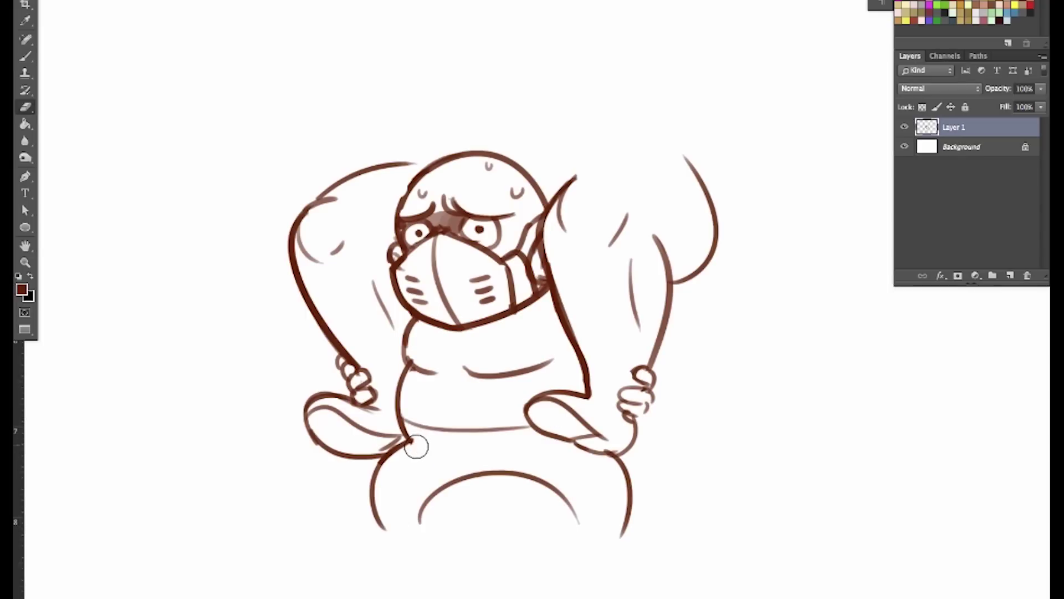
key(b)
drag(400, 416, 426, 459)
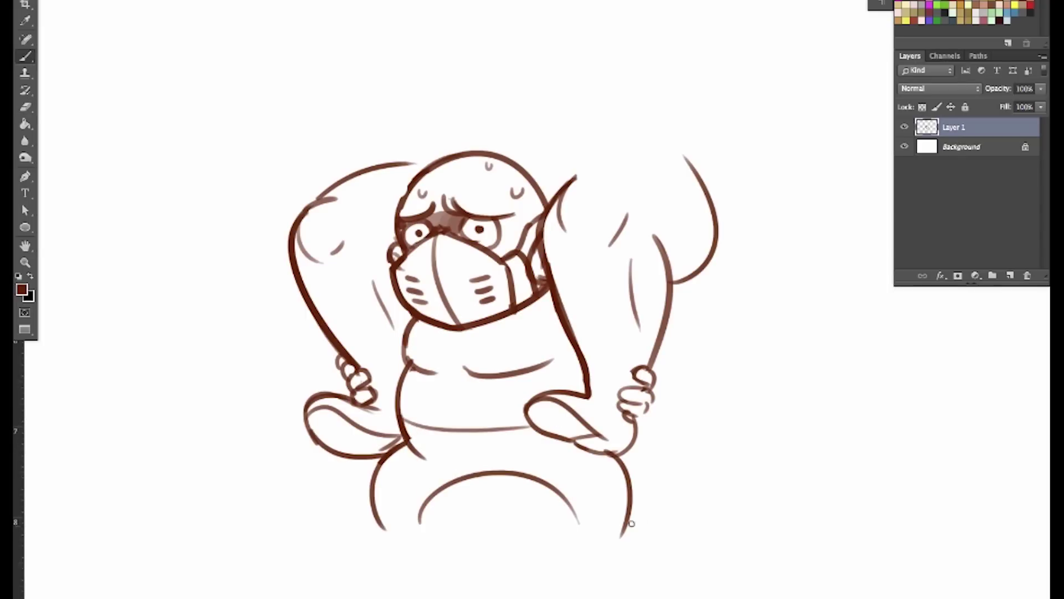
drag(418, 522, 585, 517)
key(ctrl+z)
drag(419, 522, 580, 521)
mouse_move(384, 528)
mouse_down()
mouse_move(353, 540)
mouse_move(409, 561)
mouse_up()
key(ctrl+z)
drag(411, 441, 463, 478)
Step: Tidy the waistline's left end and draw a curved line for the right thigh from the arch up to the hip
key(e)
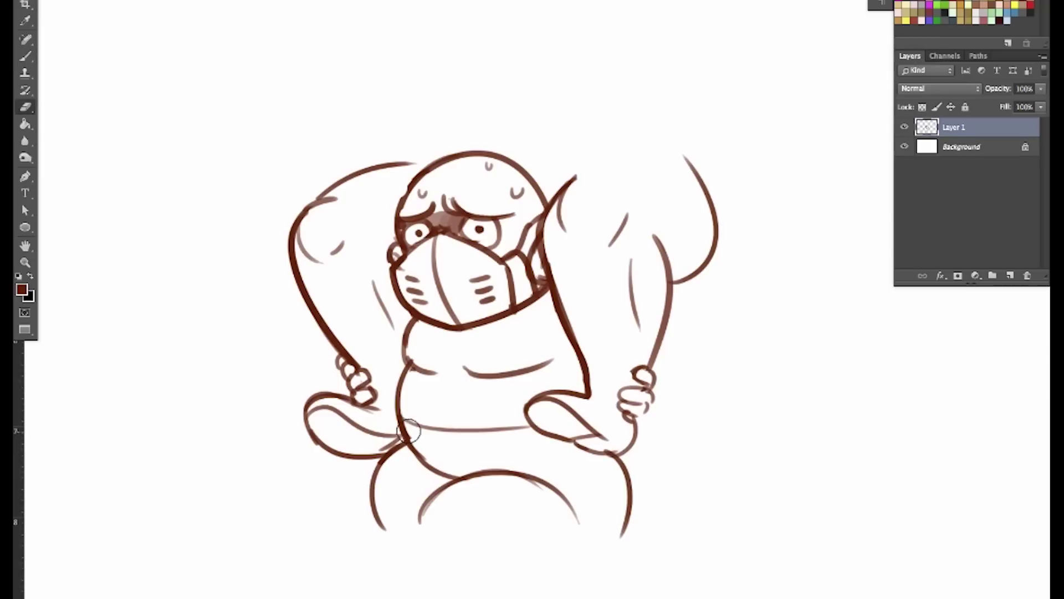
key(b)
mouse_move(409, 428)
mouse_down()
mouse_move(467, 478)
mouse_move(577, 440)
mouse_up()
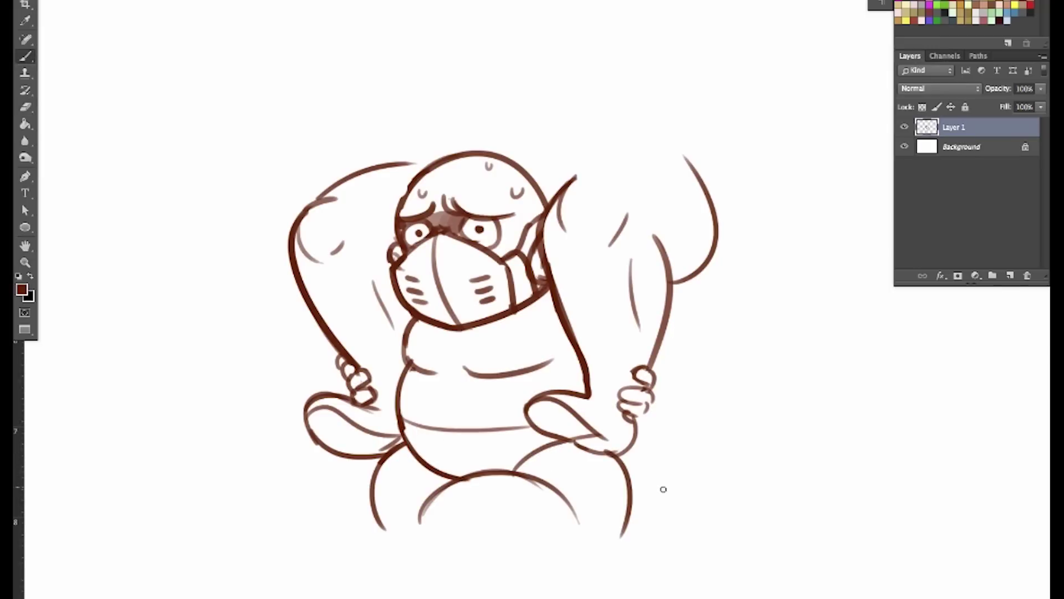
key(ctrl+z)
drag(515, 475, 574, 438)
Step: Draw a long U-shaped panel from the mask down to the waistline and a curved line alongside the right arm
key(e)
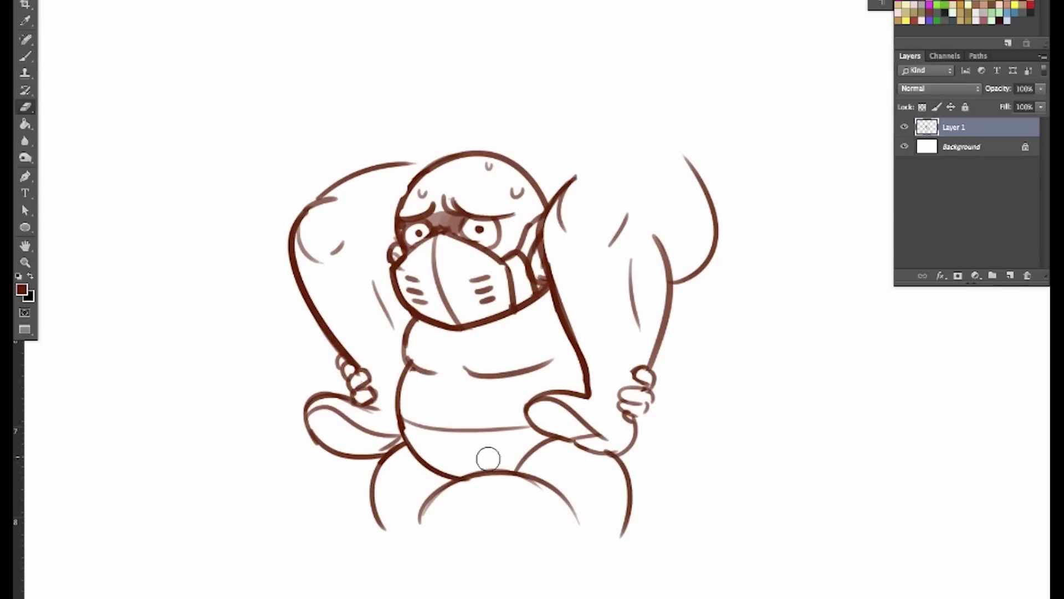
key(b)
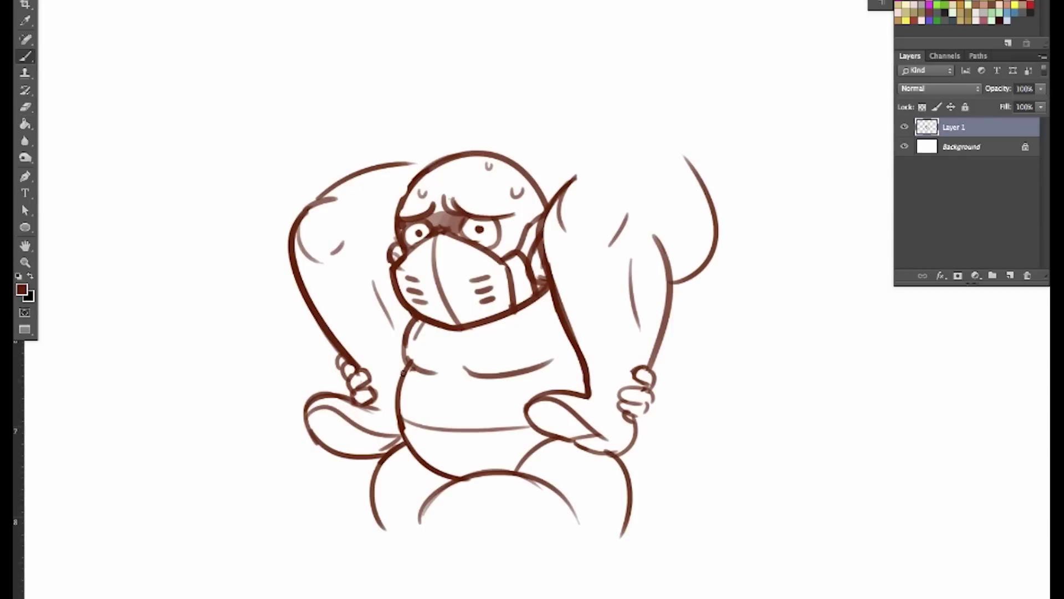
mouse_move(428, 320)
mouse_down()
mouse_move(419, 393)
mouse_move(478, 428)
mouse_move(515, 316)
mouse_move(569, 369)
mouse_up()
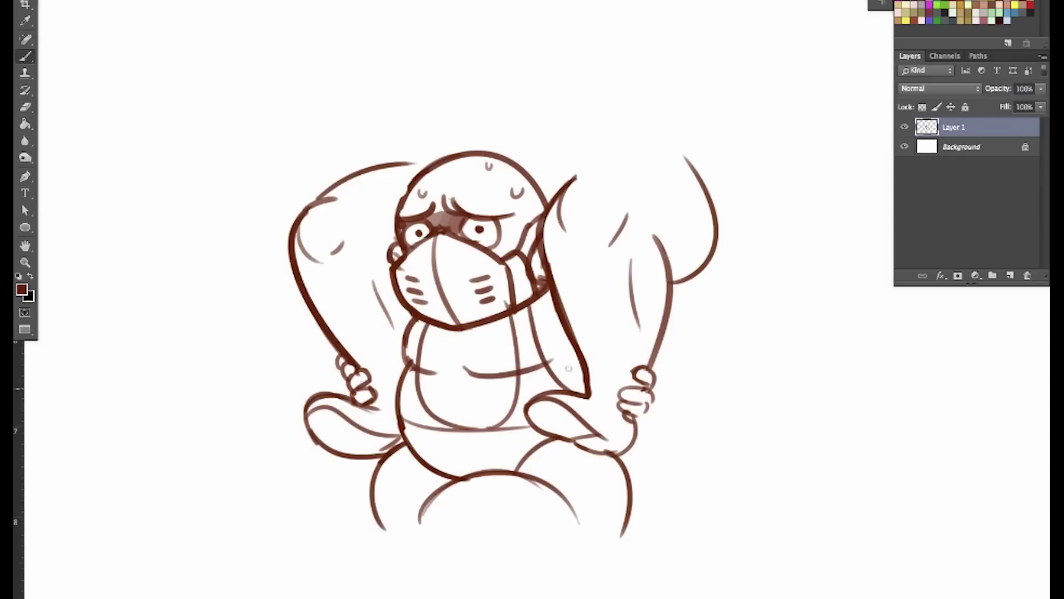
Step: Erase the kinked section of the torso's left edge and redraw it as one smooth contour from the mask to the belly
key(e)
drag(406, 349, 407, 376)
key(b)
drag(413, 322, 400, 412)
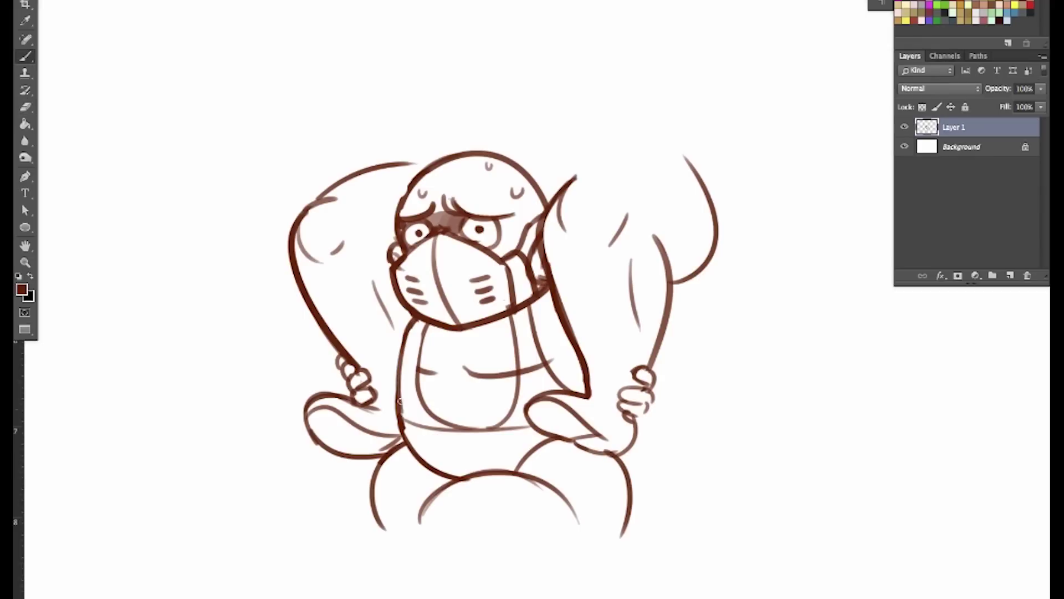
Step: Erase the chest line to the right of the long panel and draw two small round studs on each strap beside it
key(e)
mouse_move(526, 328)
mouse_down()
mouse_move(531, 379)
mouse_move(521, 349)
mouse_move(517, 391)
mouse_up()
key(b)
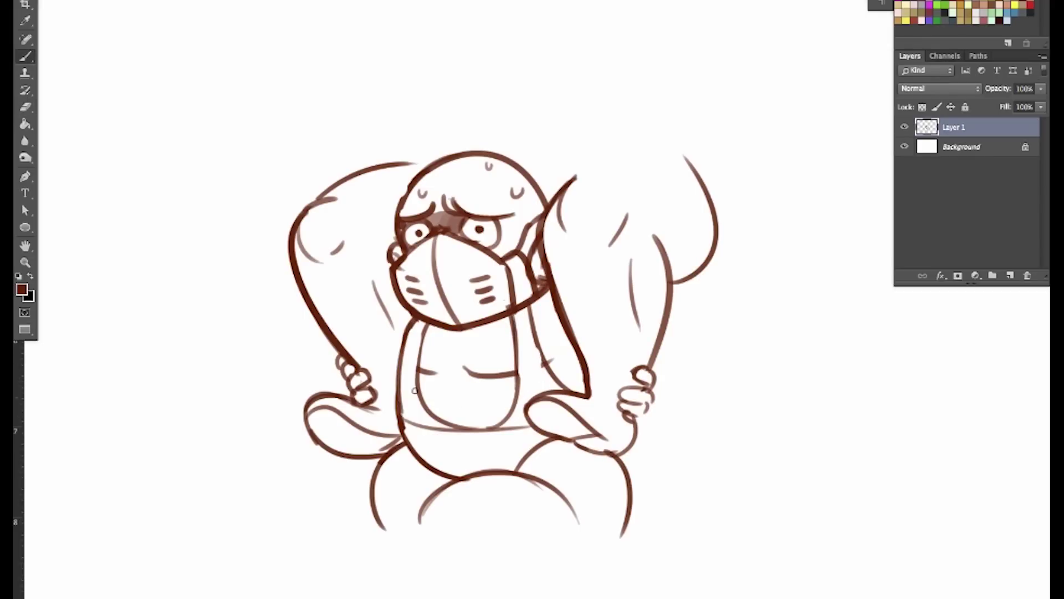
mouse_move(399, 363)
mouse_down()
mouse_move(411, 327)
mouse_move(402, 360)
mouse_move(421, 371)
mouse_up()
key(ctrl+z)
drag(532, 325, 518, 319)
drag(519, 364, 521, 374)
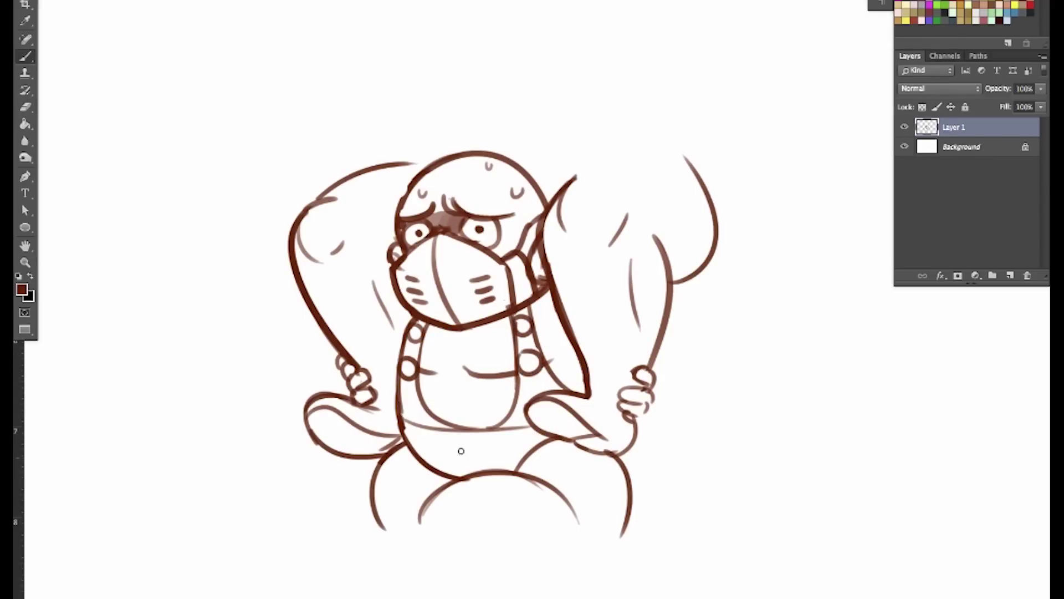
Step: Erase the top of the arch and outline a tall rounded codpiece over the centre of the waistline
key(e)
drag(477, 471, 492, 470)
key(b)
mouse_move(445, 428)
mouse_down()
mouse_move(474, 481)
mouse_move(448, 399)
mouse_move(492, 448)
mouse_move(450, 435)
mouse_move(468, 475)
mouse_move(497, 480)
mouse_move(503, 469)
mouse_up()
key(ctrl+z)
key(e)
key(e)
key(b)
key(ctrl+z)
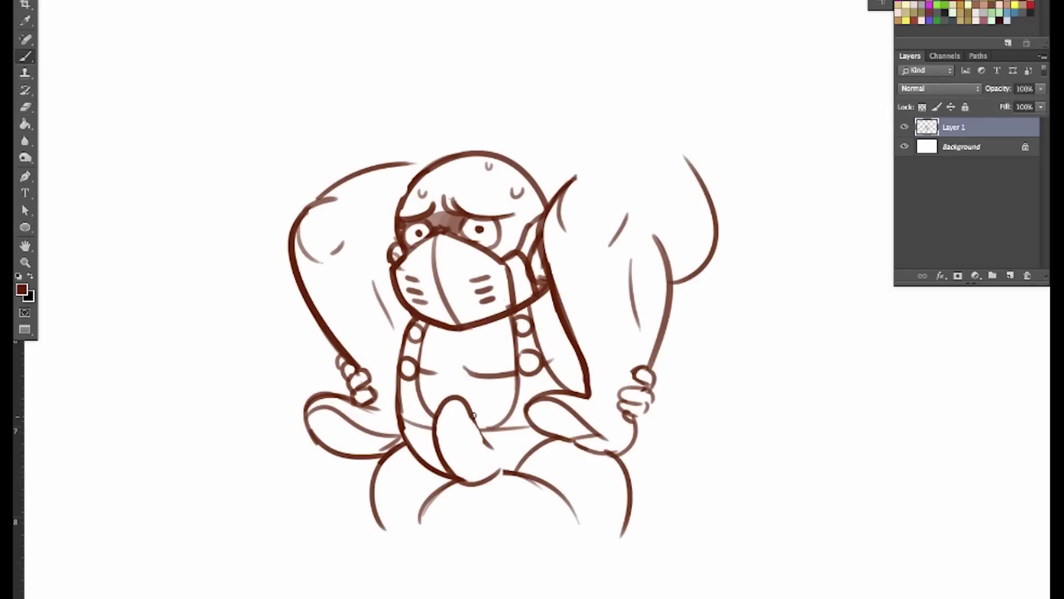
Step: Clean up the codpiece's outline and complete its right side down to the rounded lower end
mouse_move(474, 415)
mouse_down()
mouse_move(501, 471)
mouse_move(441, 438)
mouse_move(441, 415)
mouse_up()
key(e)
key(b)
mouse_move(441, 406)
mouse_down()
mouse_move(433, 450)
mouse_move(475, 488)
mouse_move(536, 434)
mouse_move(501, 453)
mouse_move(498, 471)
mouse_up()
key(e)
key(b)
key(ctrl+z)
key(ctrl+z)
Step: Draw the narrow straps running from the codpiece to both hips and erase the stray lines around them
drag(402, 423, 431, 458)
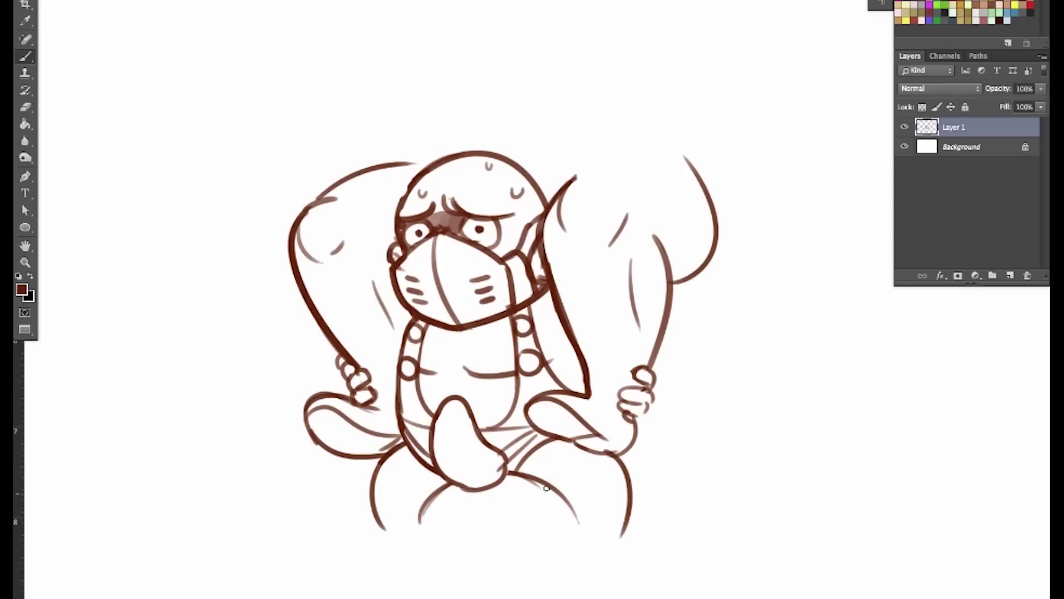
key(e)
mouse_move(494, 466)
mouse_down()
mouse_move(537, 434)
mouse_move(483, 486)
mouse_move(515, 468)
mouse_move(537, 426)
mouse_move(526, 456)
mouse_move(542, 439)
mouse_move(507, 466)
mouse_up()
key(b)
key(e)
key(b)
key(ctrl+z)
key(ctrl+z)
key(e)
key(b)
mouse_move(551, 427)
mouse_down()
mouse_move(499, 457)
mouse_move(491, 480)
mouse_up()
key(e)
drag(554, 428, 542, 425)
key(b)
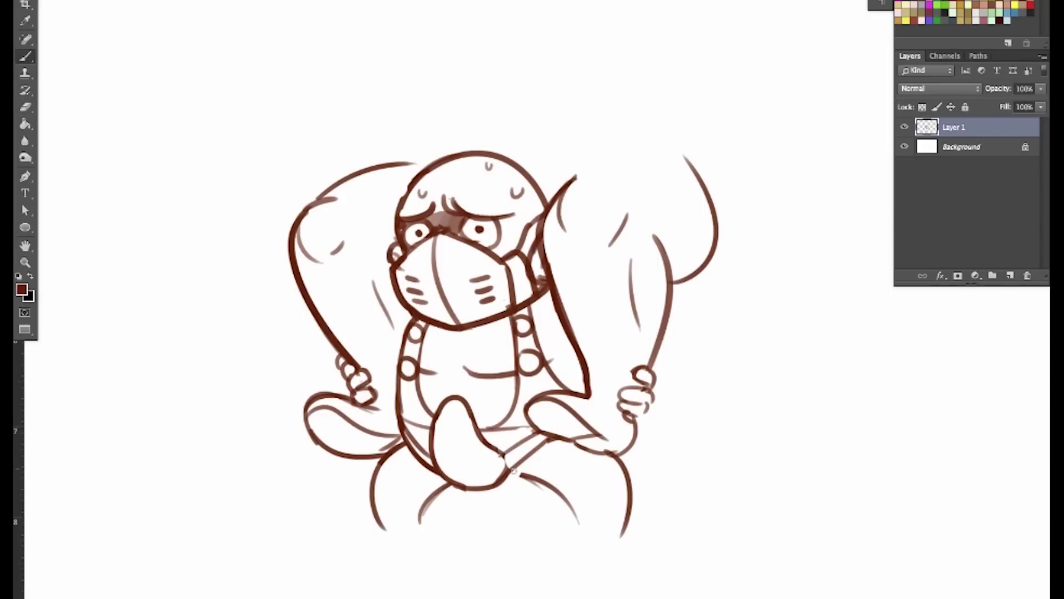
Step: Redraw the right leg's inner contour as a curve from the codpiece down to the ankle
mouse_move(511, 470)
mouse_down()
mouse_move(576, 517)
mouse_move(548, 552)
mouse_up()
key(e)
key(b)
key(e)
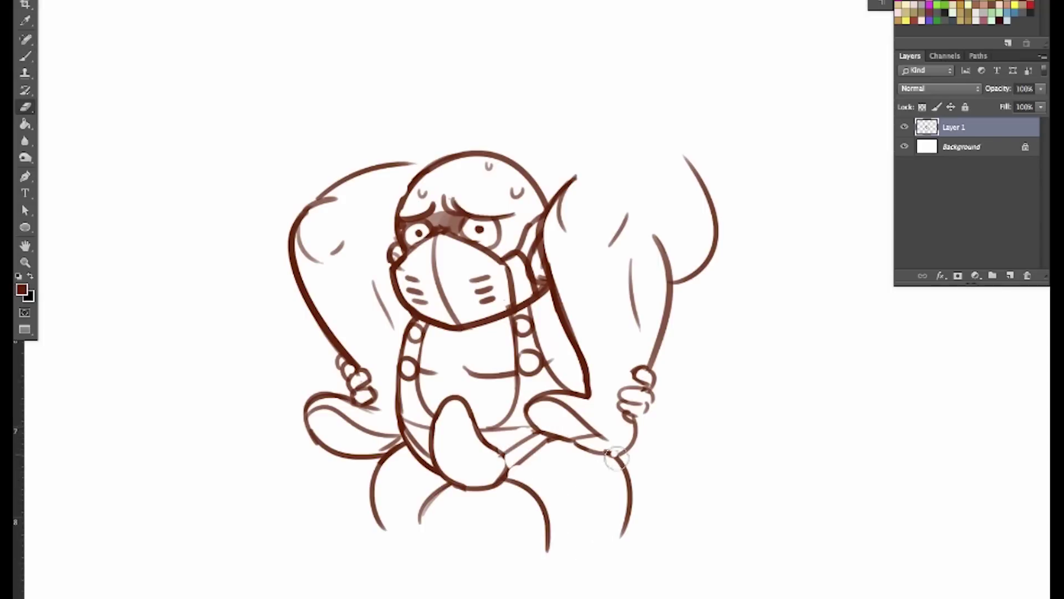
Step: Erase the right leg's outer contour and redraw it closer in, curving from the hip down to the ankle
drag(632, 460, 615, 535)
key(b)
mouse_move(591, 450)
mouse_down()
mouse_move(624, 453)
mouse_move(576, 551)
mouse_up()
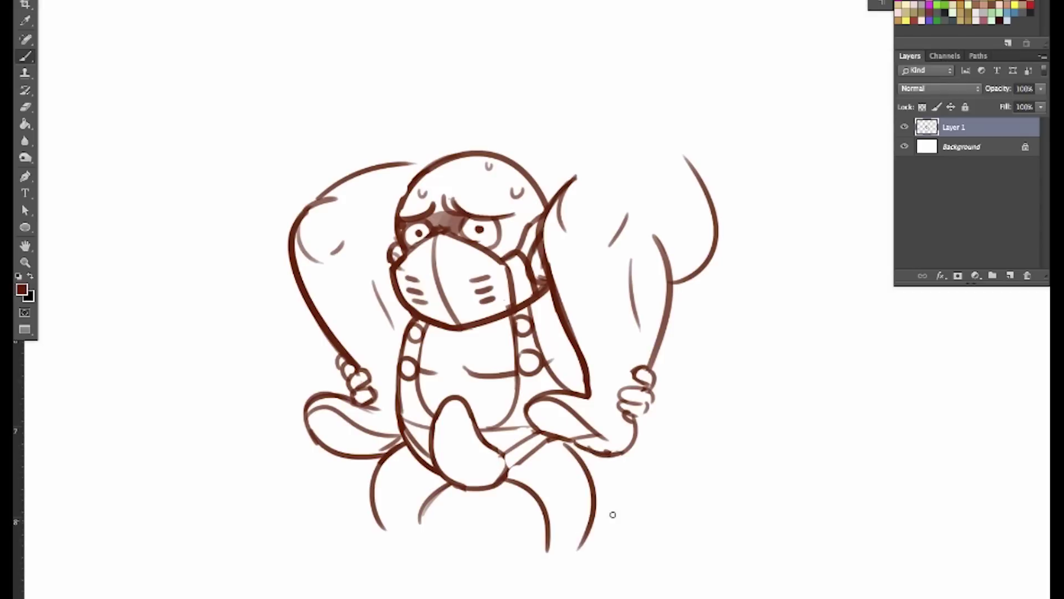
key(ctrl+z)
key(e)
mouse_move(562, 436)
mouse_down()
mouse_move(570, 546)
mouse_move(529, 489)
mouse_move(543, 548)
mouse_move(601, 485)
mouse_move(577, 546)
mouse_up()
key(b)
key(e)
key(b)
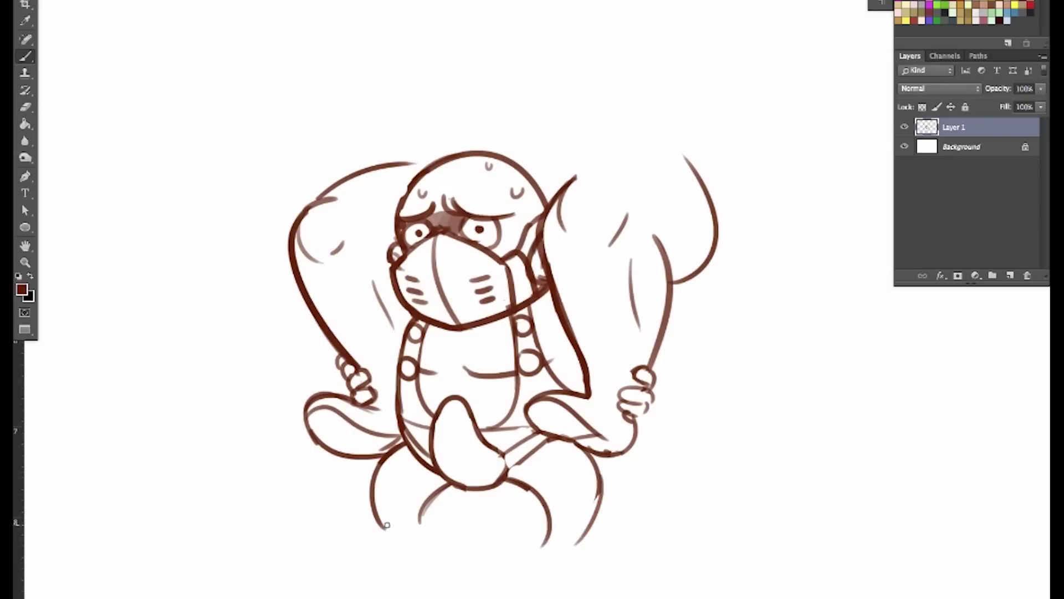
Step: Draw the left foot with a rounded toe, joining both contours of the left leg
mouse_move(384, 533)
mouse_down()
mouse_move(407, 553)
mouse_move(352, 547)
mouse_move(428, 539)
mouse_move(420, 516)
mouse_up()
key(ctrl+z)
key(ctrl+z)
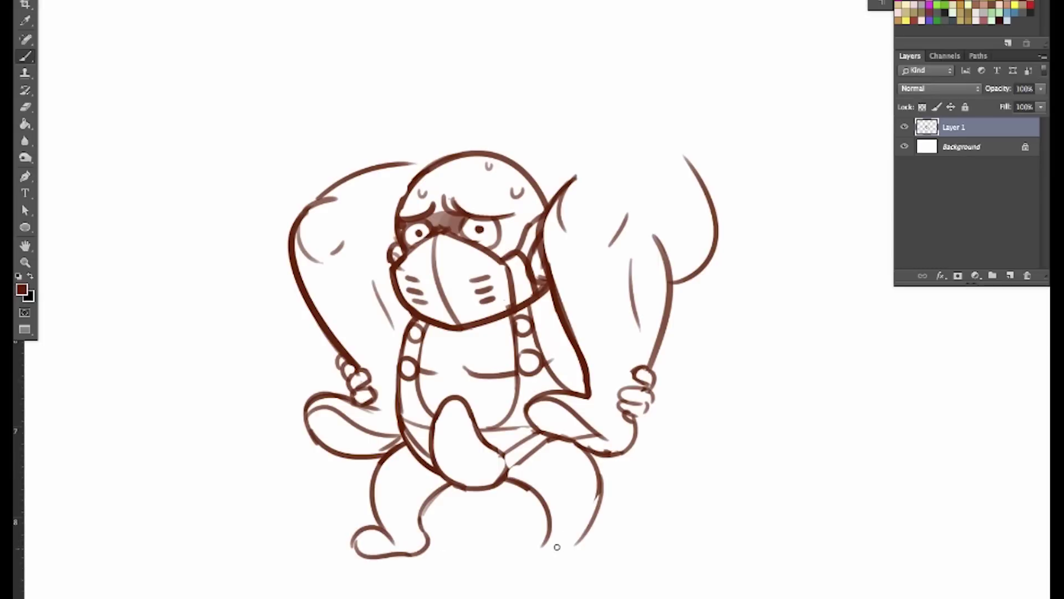
Step: Draw the right foot with a rounded toe pointing outward and clean up its sole and heel
mouse_move(577, 544)
mouse_down()
mouse_move(591, 555)
mouse_move(583, 560)
mouse_move(597, 553)
mouse_move(608, 567)
mouse_move(608, 556)
mouse_up()
key(e)
key(b)
key(e)
drag(544, 566, 577, 567)
key(b)
mouse_move(544, 560)
mouse_down()
mouse_move(601, 561)
mouse_move(611, 551)
mouse_up()
key(e)
key(b)
key(e)
key(b)
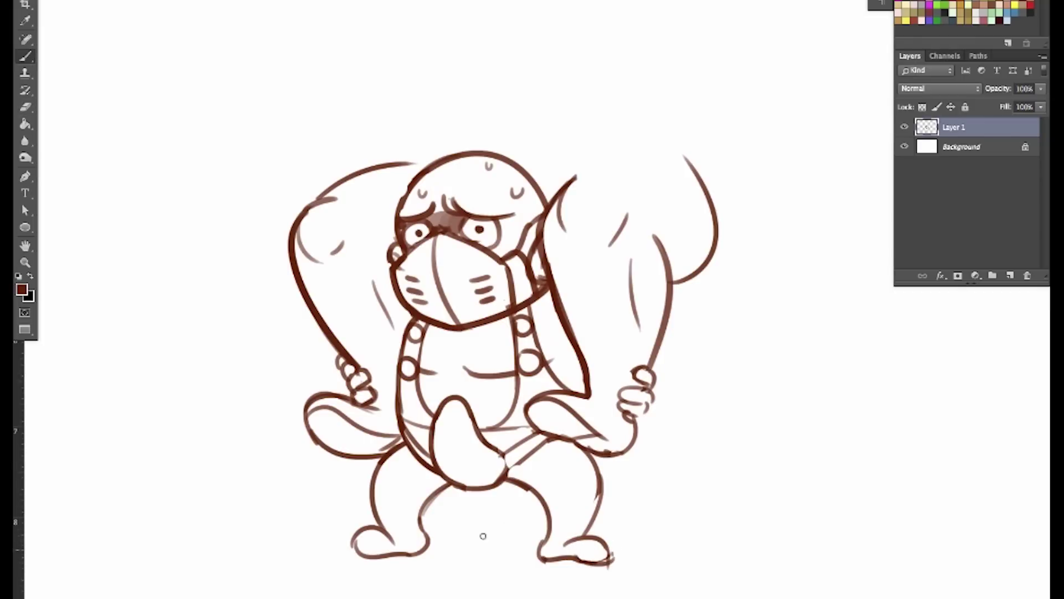
Step: Draw a boot cuff line across each lower leg and a sole line along each foot
drag(379, 516, 416, 514)
drag(547, 520, 592, 516)
key(ctrl+z)
drag(357, 539, 430, 546)
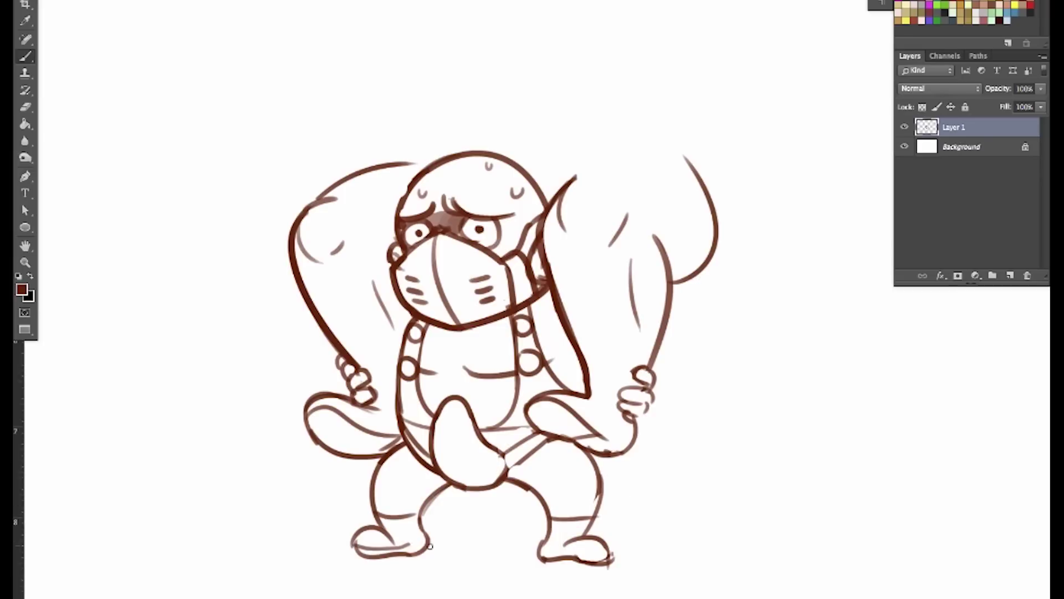
drag(539, 553, 612, 557)
Step: Erase the codpiece's rounded tip and draw a small skull with teeth in its place
key(e)
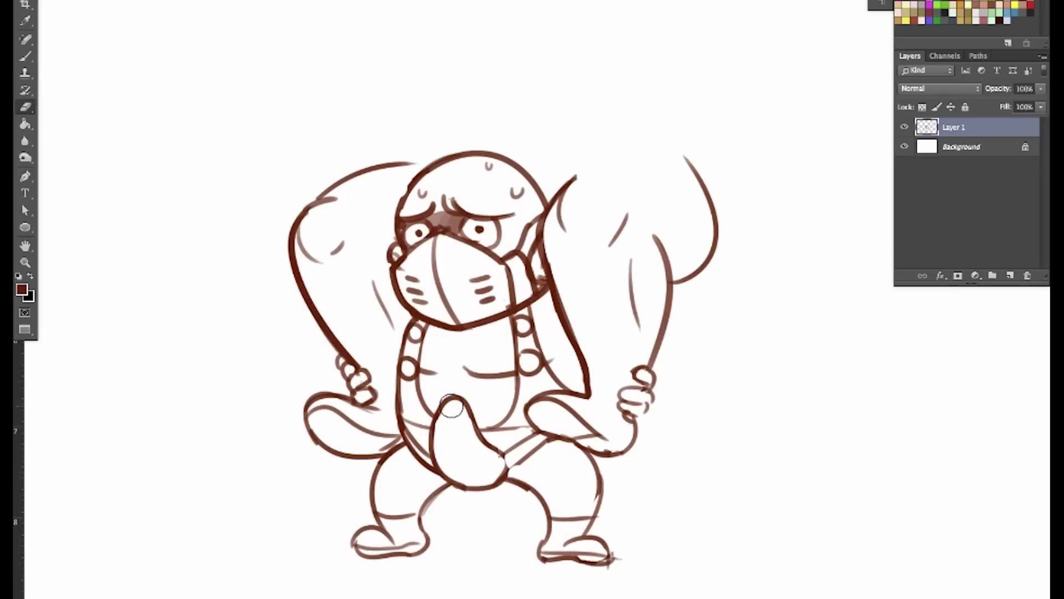
key(z)
click(452, 406)
key(e)
drag(442, 404, 449, 395)
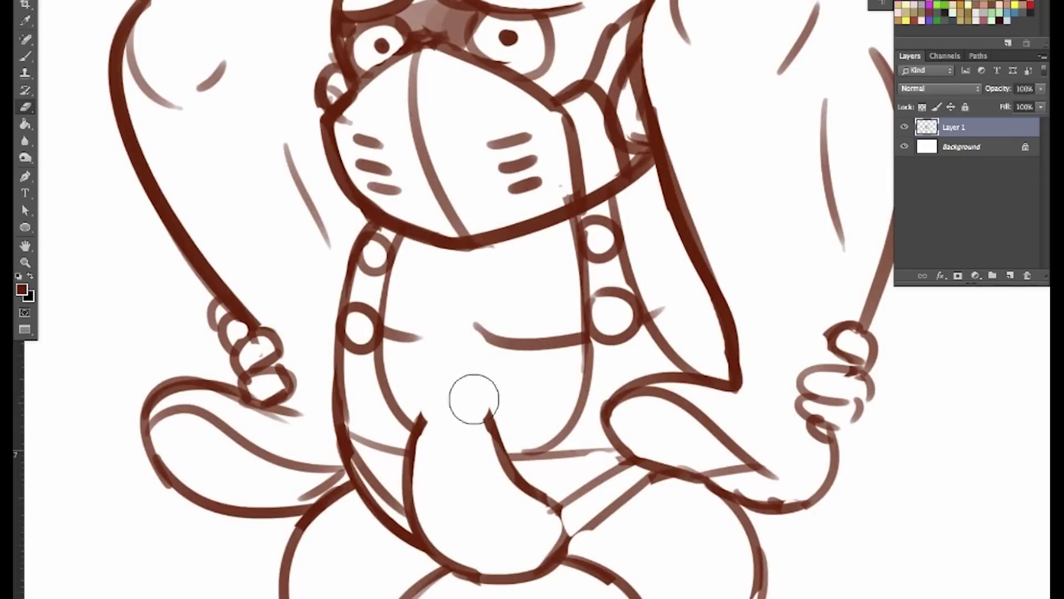
key(b)
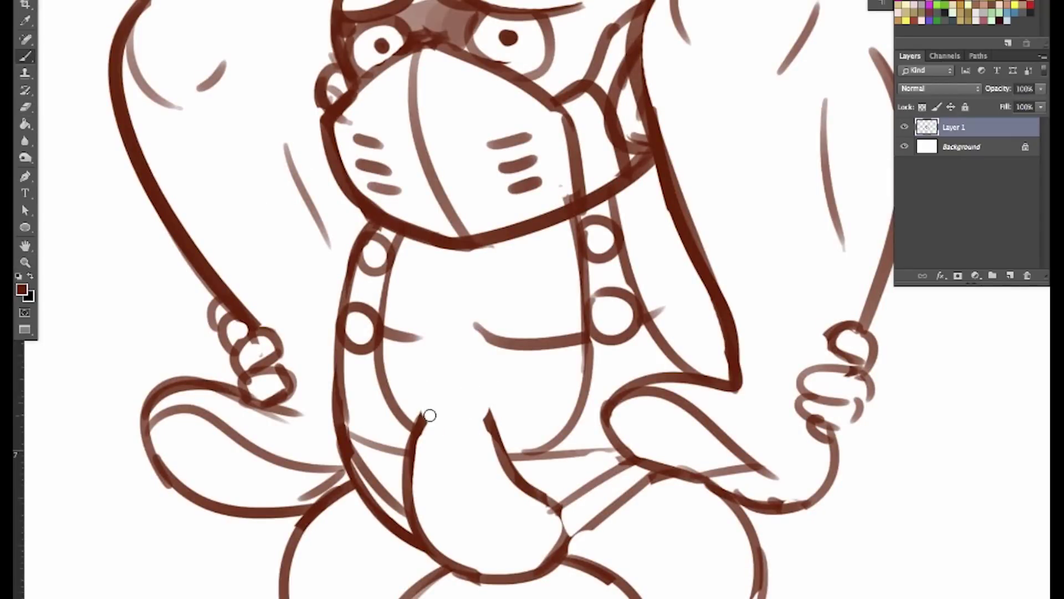
mouse_move(452, 422)
mouse_down()
mouse_move(471, 371)
mouse_move(490, 409)
mouse_up()
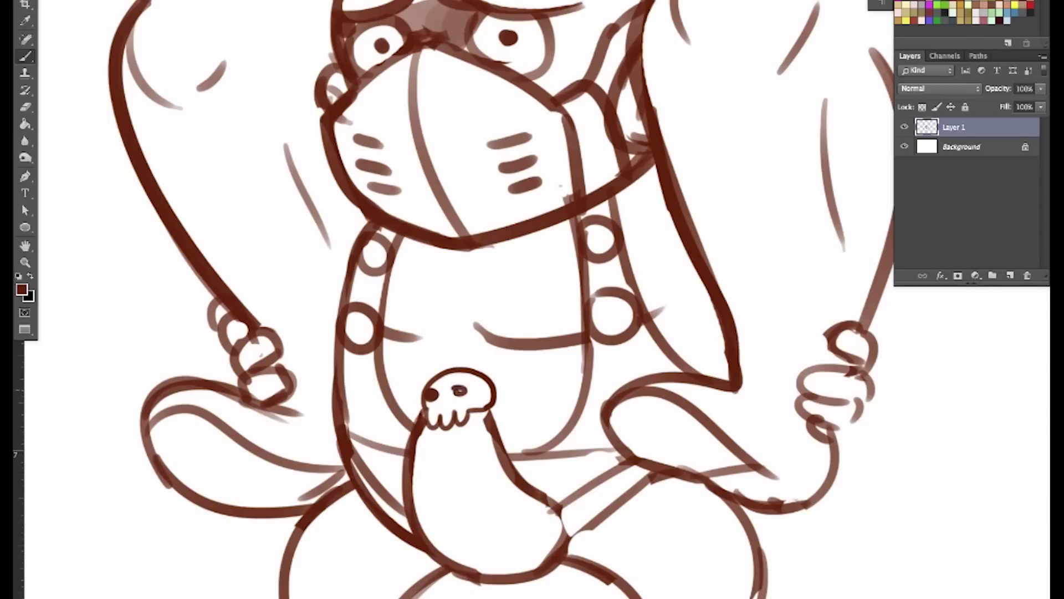
Step: Redraw the skull's right eye socket and add a small nose hole
key(ctrl+z)
drag(461, 387, 462, 391)
key(ctrl+z)
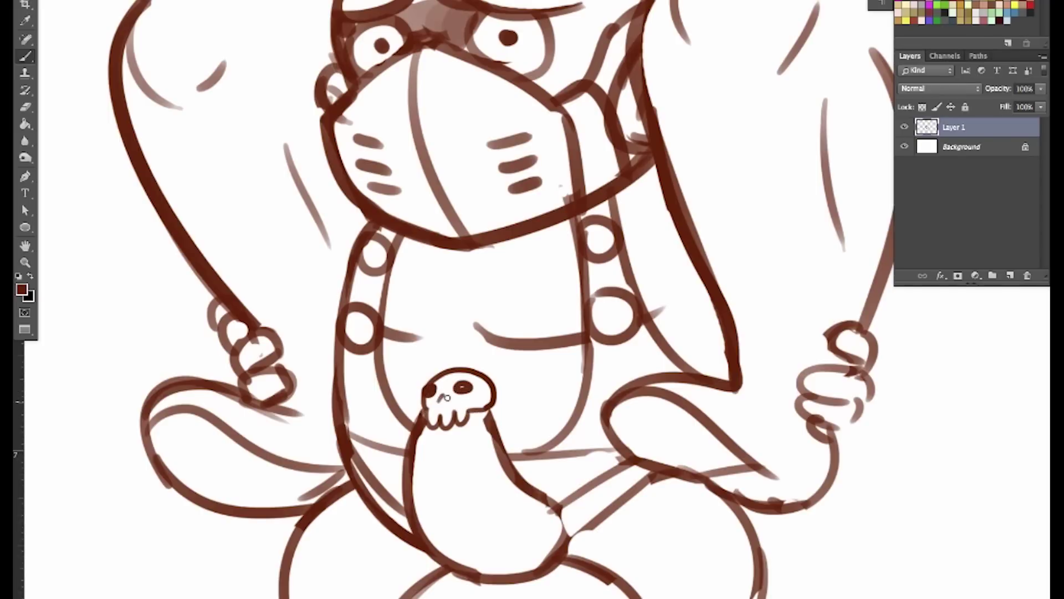
key(e)
key(b)
Step: Redraw the codpiece's right edge up to the skull and tidy the lines where the two meet
drag(485, 420, 506, 471)
key(e)
key(ctrl+z)
key(a)
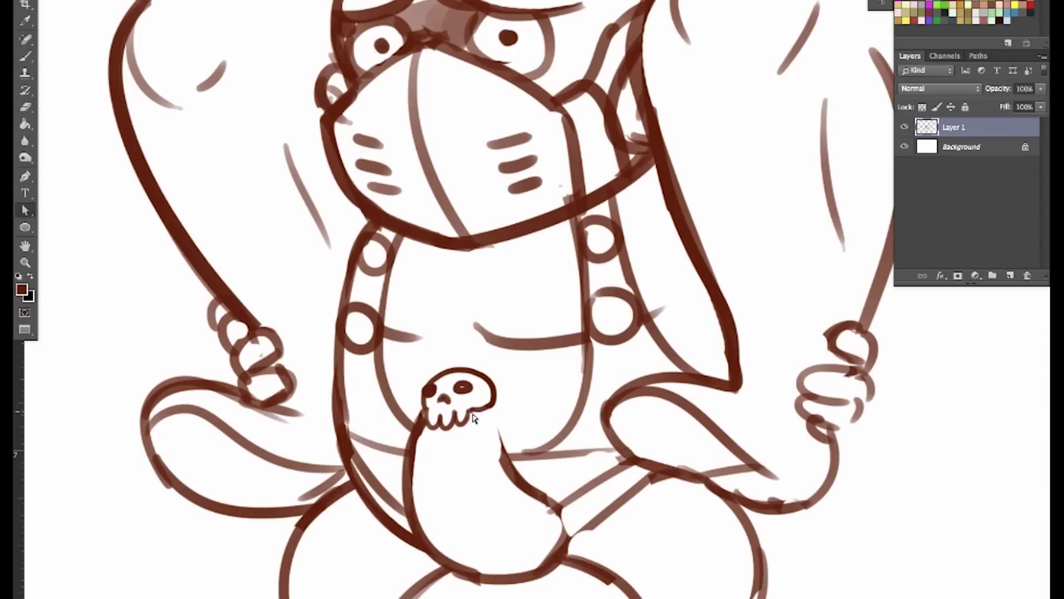
key(b)
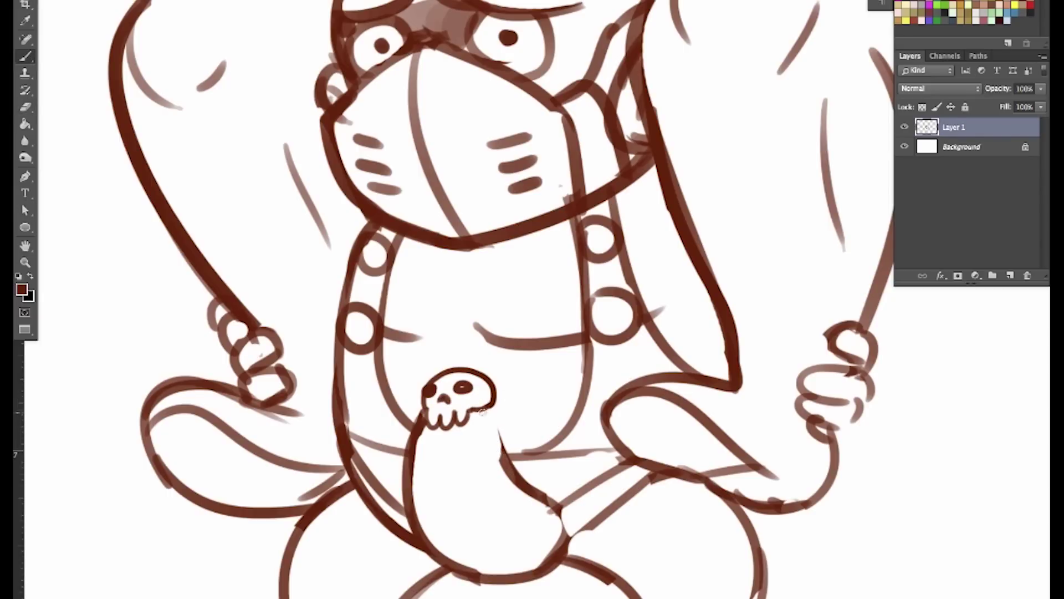
drag(490, 408, 514, 477)
key(e)
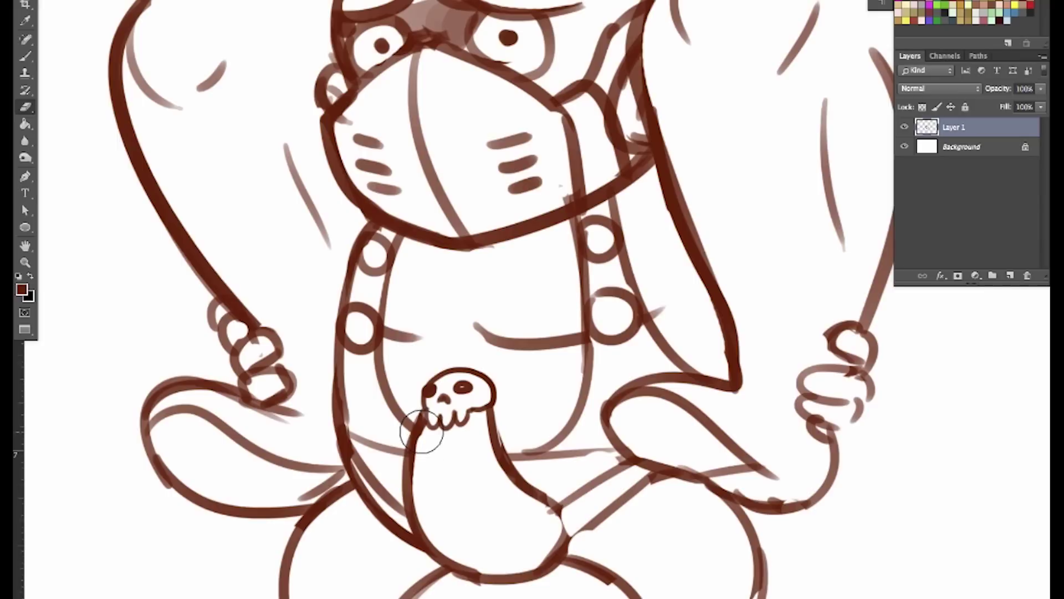
drag(428, 420, 420, 428)
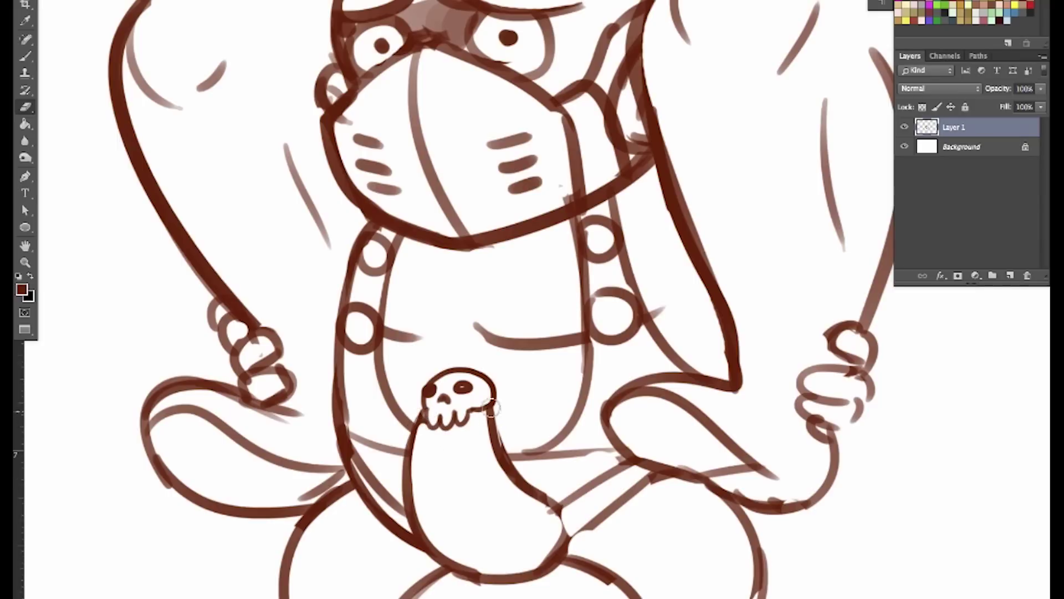
key(b)
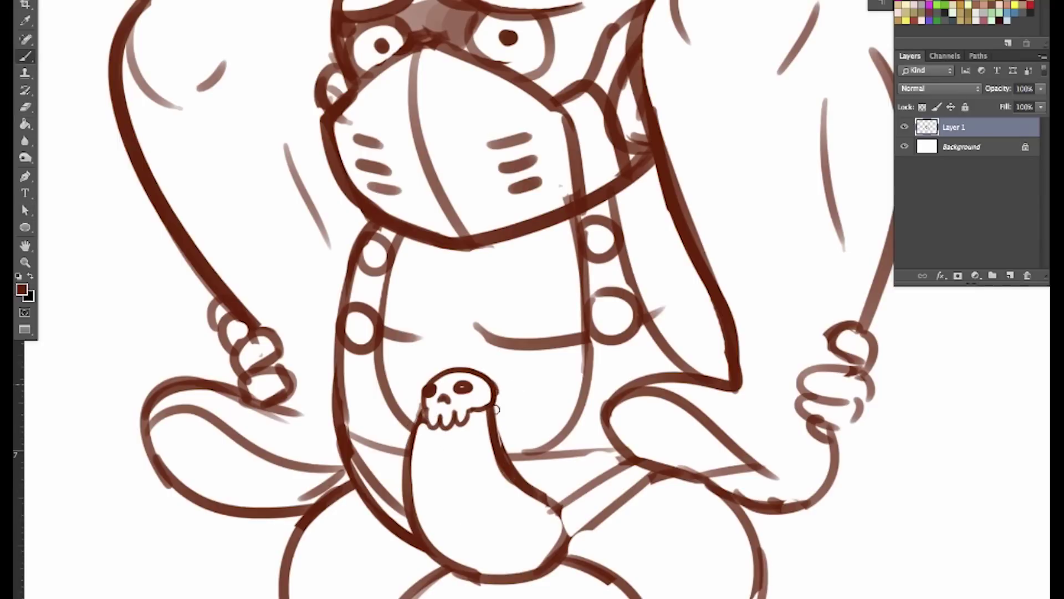
drag(496, 410, 491, 443)
Step: Draw a curved shadow line across the lower part of the codpiece
drag(409, 488, 537, 514)
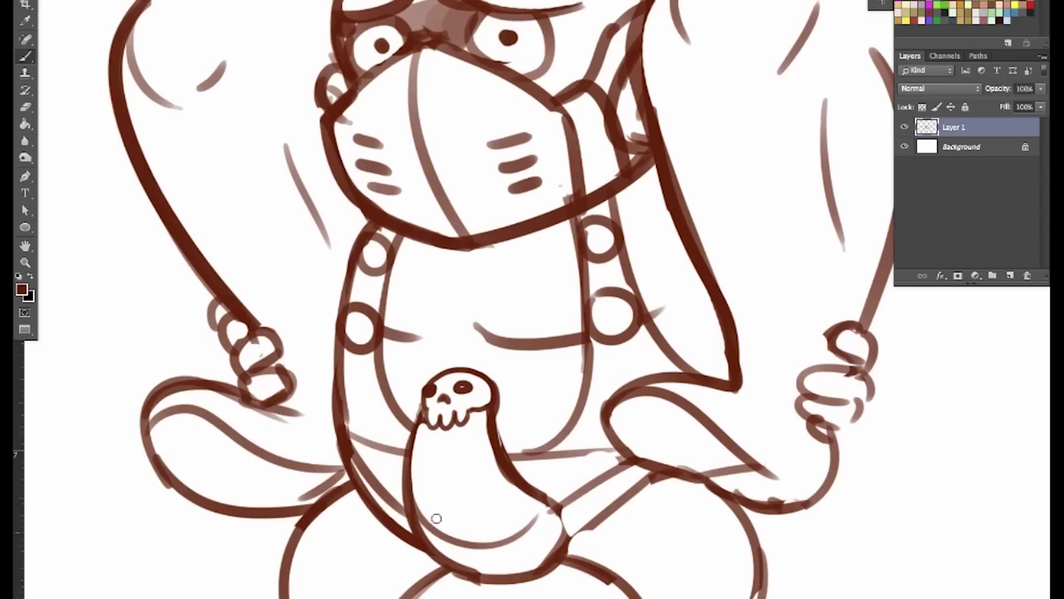
key(ctrl+z)
drag(415, 503, 532, 508)
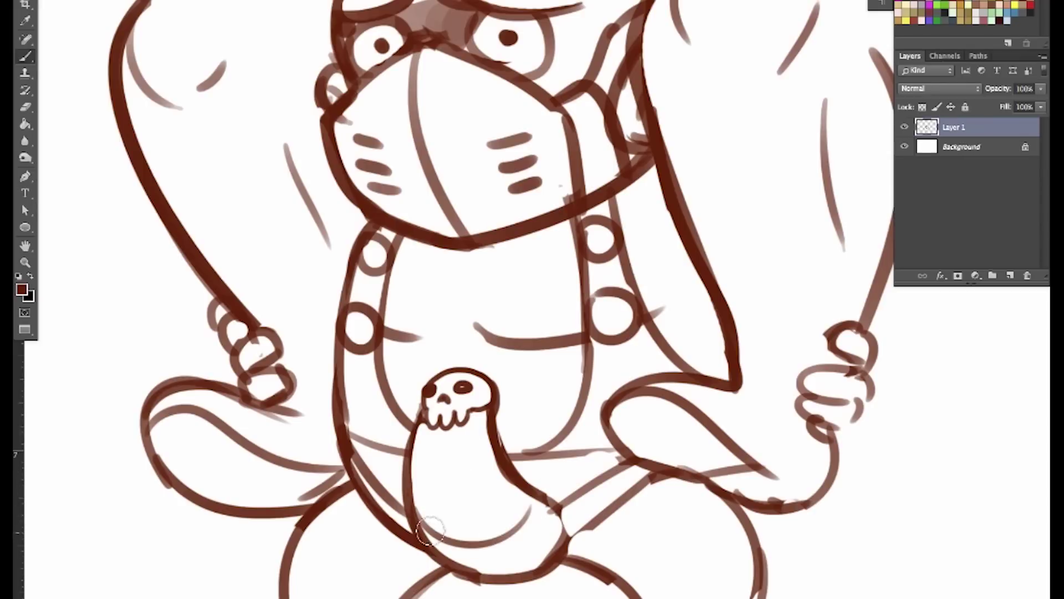
key(bracketright)
key(bracketright)
key(bracketright)
key(bracketright)
mouse_move(435, 549)
mouse_down()
mouse_move(511, 557)
mouse_move(541, 541)
mouse_move(538, 522)
mouse_up()
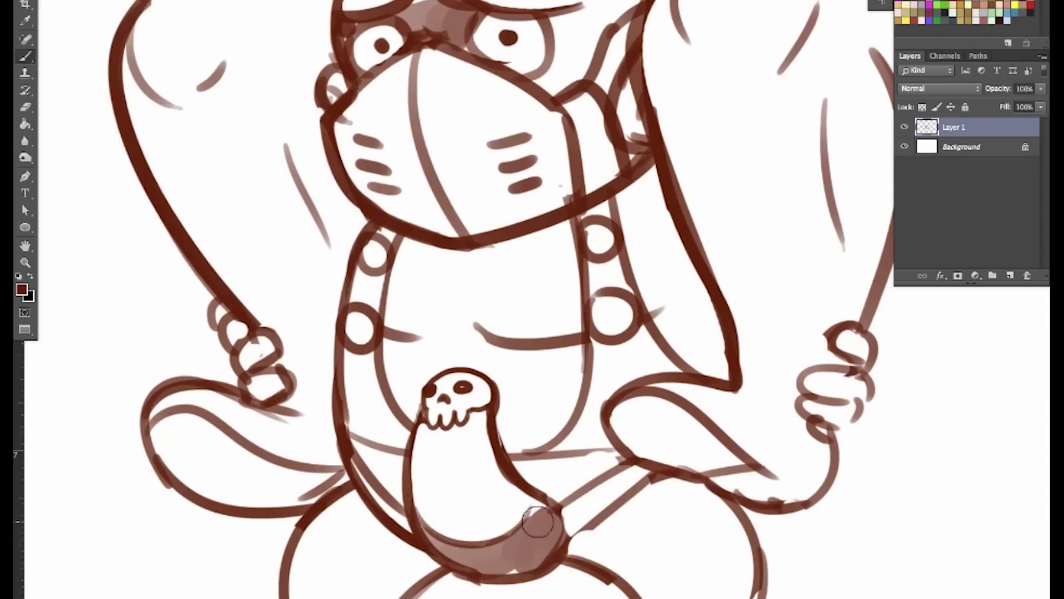
key(bracketleft)
key(bracketleft)
key(bracketleft)
key(bracketleft)
key(ctrl+alt+z)
key(ctrl+alt+z)
key(ctrl+alt+z)
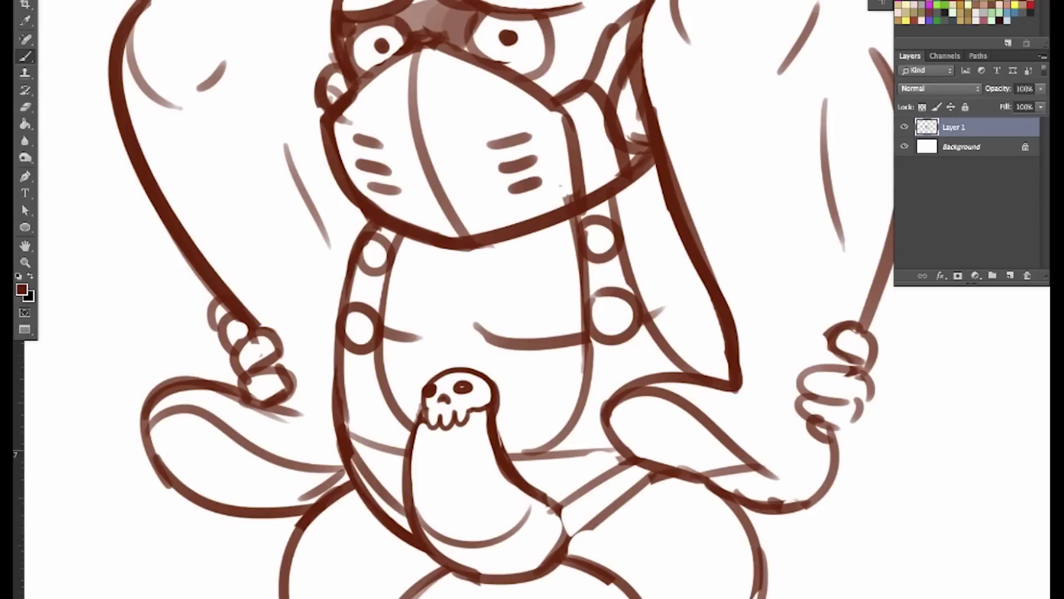
Step: Fill the area below the codpiece's curved line with a light shadow tone
mouse_move(438, 540)
mouse_down()
mouse_move(529, 555)
mouse_move(543, 527)
mouse_up()
key(ctrl+minus)
key(ctrl+minus)
key(ctrl+minus)
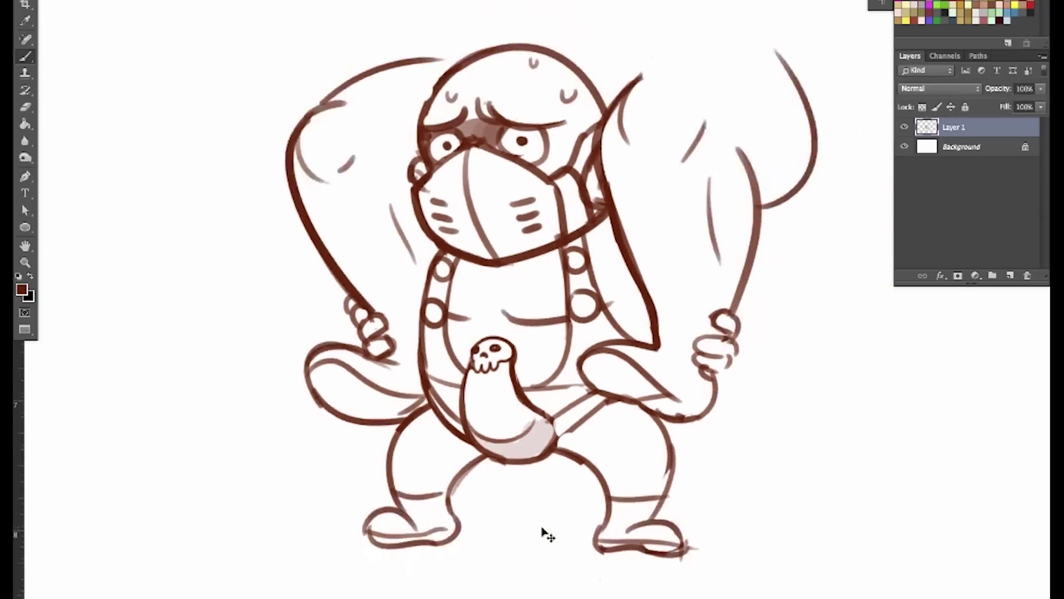
Step: Erase the large curve behind the right arm and redraw it closer to the arm
drag(594, 355, 471, 509)
key(a)
key(b)
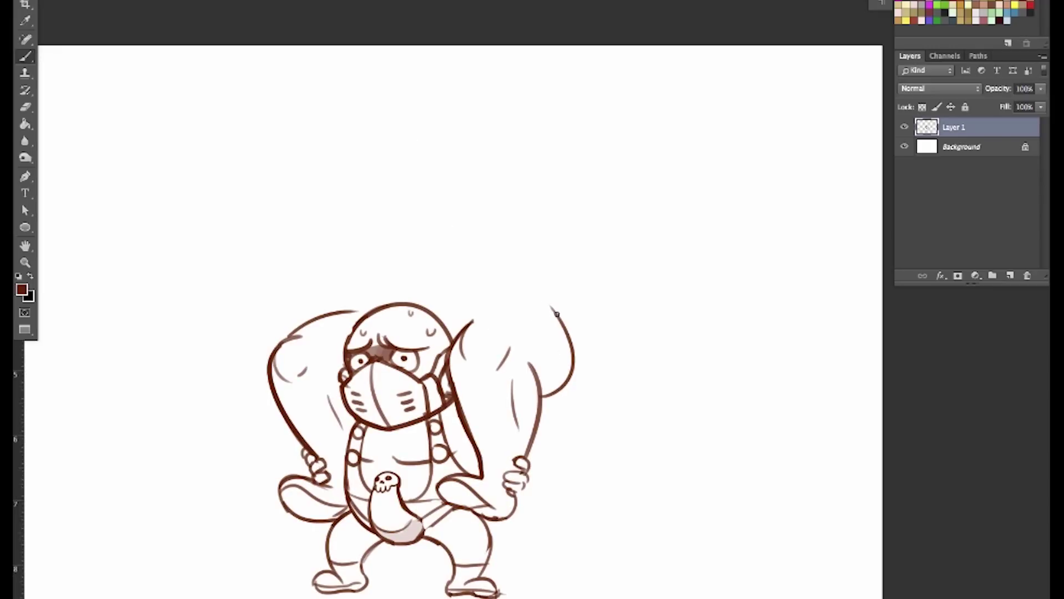
drag(556, 314, 473, 255)
key(ctrl+z)
key(e)
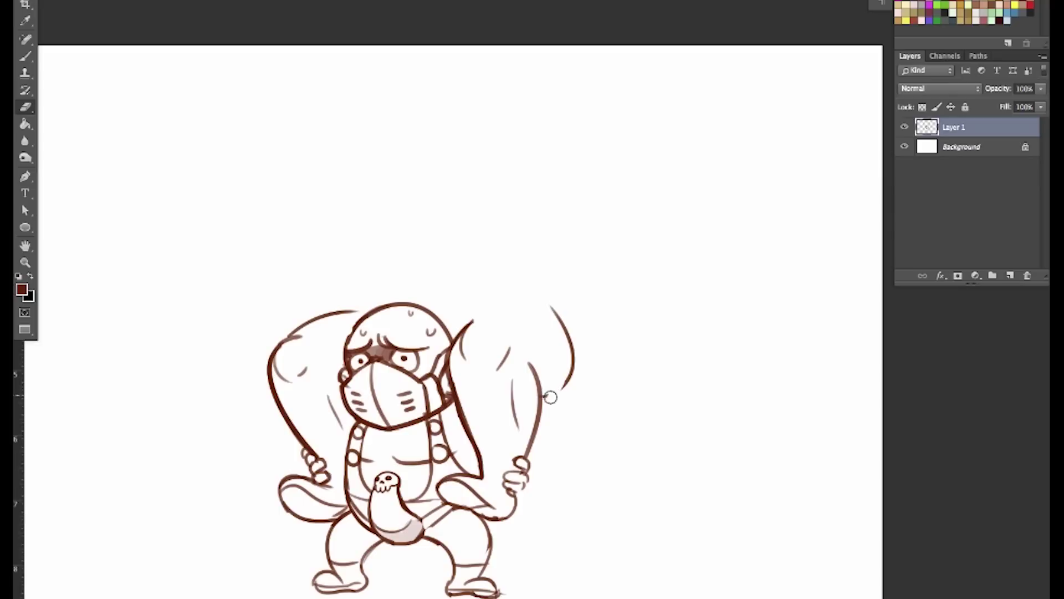
mouse_move(550, 397)
mouse_down()
mouse_move(566, 349)
mouse_move(556, 401)
mouse_up()
drag(543, 396, 532, 293)
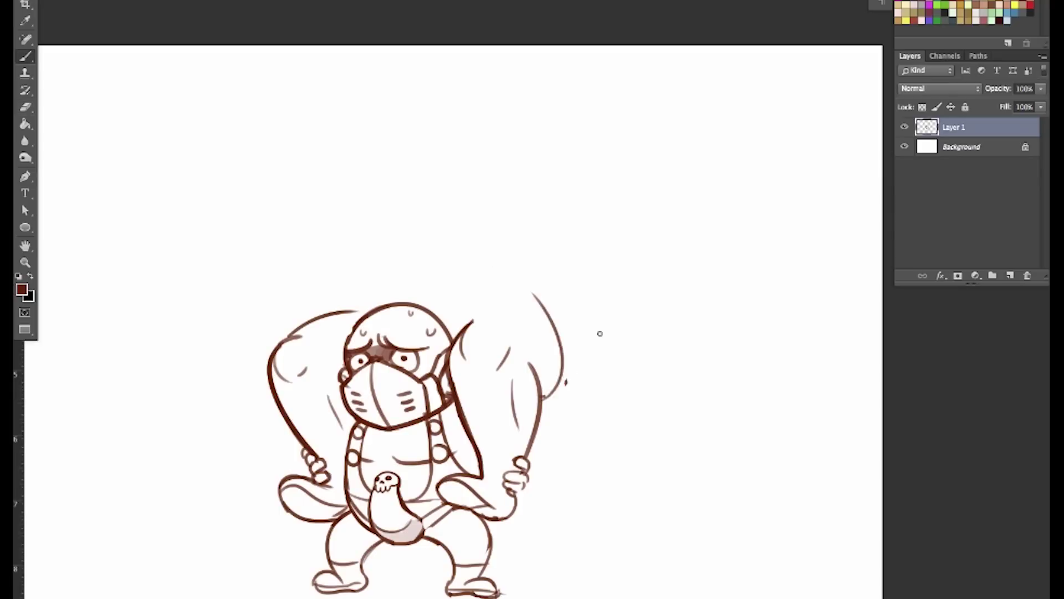
drag(541, 394, 549, 306)
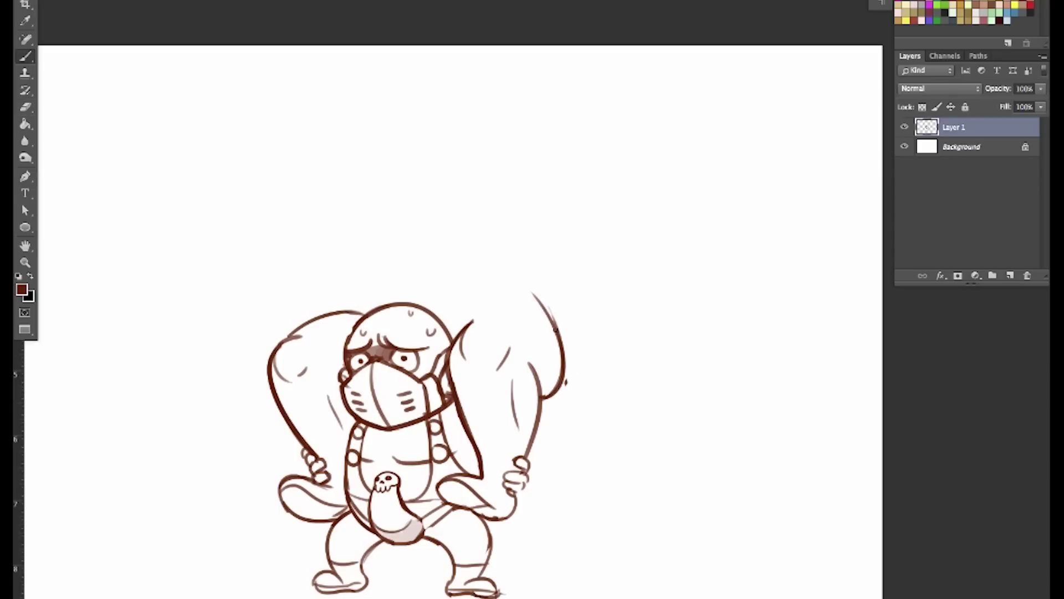
Step: Draw the back's upper edge above the head, close the top of the right arm and strengthen the back's right side
drag(354, 303, 543, 275)
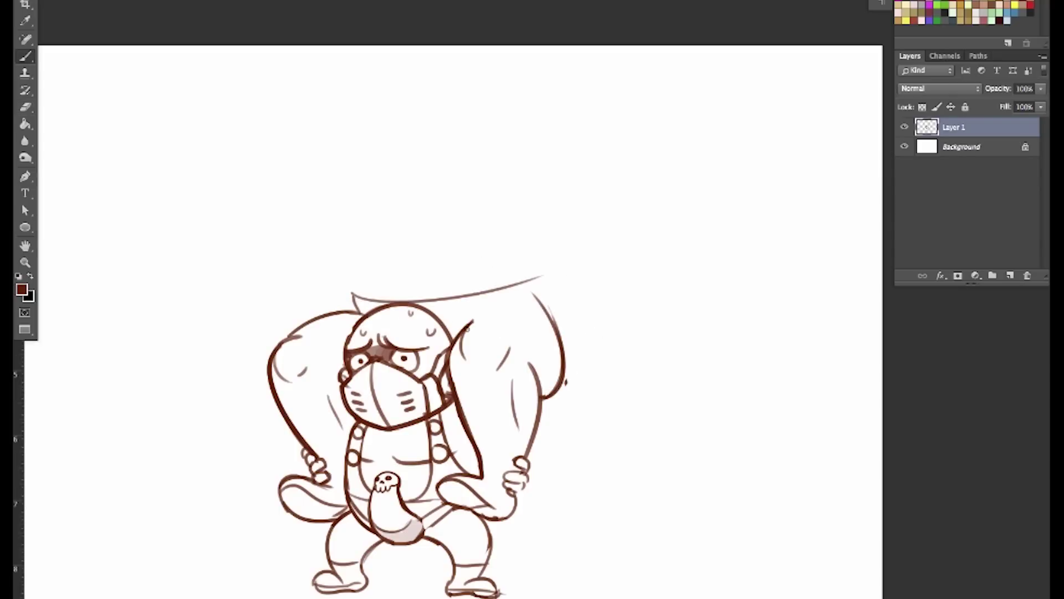
mouse_move(470, 321)
mouse_down()
mouse_move(539, 302)
mouse_move(546, 396)
mouse_up()
key(e)
key(b)
key(ctrl+z)
mouse_move(529, 281)
mouse_down()
mouse_move(538, 396)
mouse_move(568, 363)
mouse_move(541, 398)
mouse_move(547, 312)
mouse_up()
key(e)
key(b)
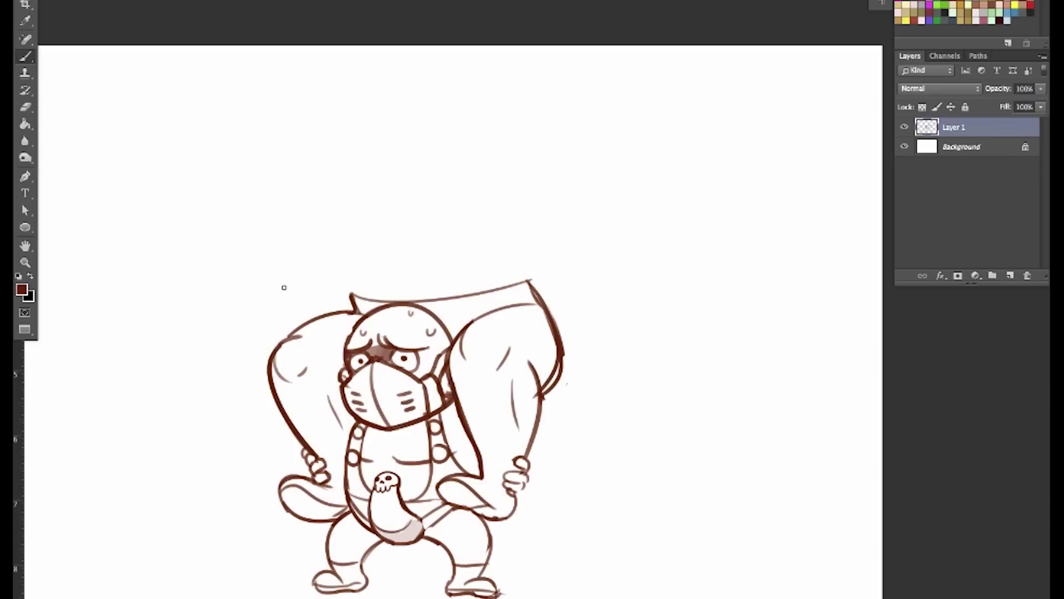
Step: Move the whole drawing lower on the canvas with Free Transform
key(ctrl+t)
drag(548, 294, 538, 196)
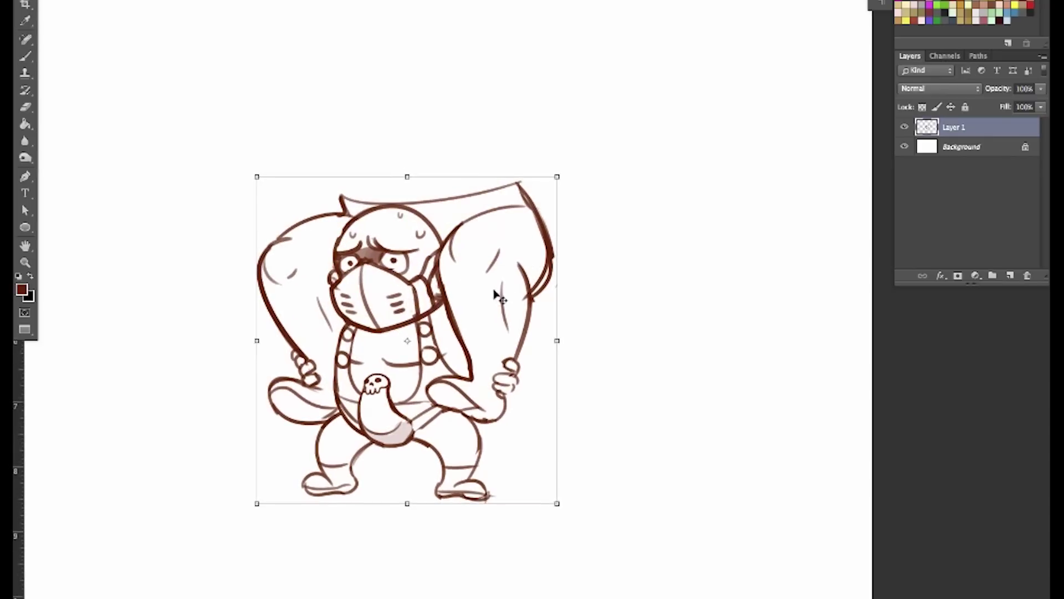
drag(495, 297, 496, 357)
key(Return)
Step: Add small sweat drops outside the raised limbs on both sides of the masked figure
key(b)
key(ctrl+z)
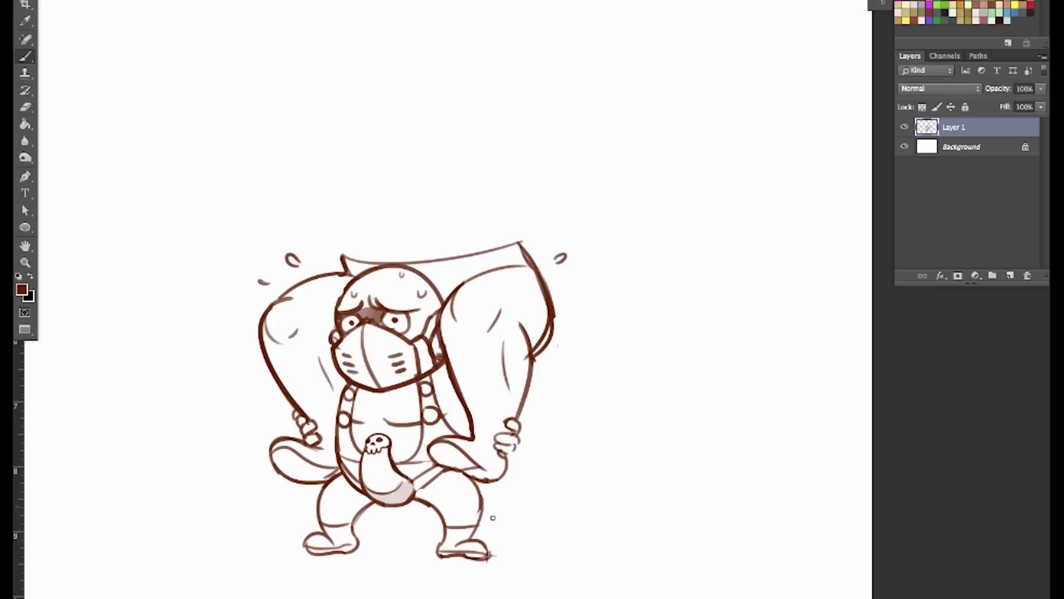
key(e)
Step: Lasso the masked figure's right-hand leg, shift it outward and reconnect its thigh line to the hips
key(l)
drag(433, 569, 434, 550)
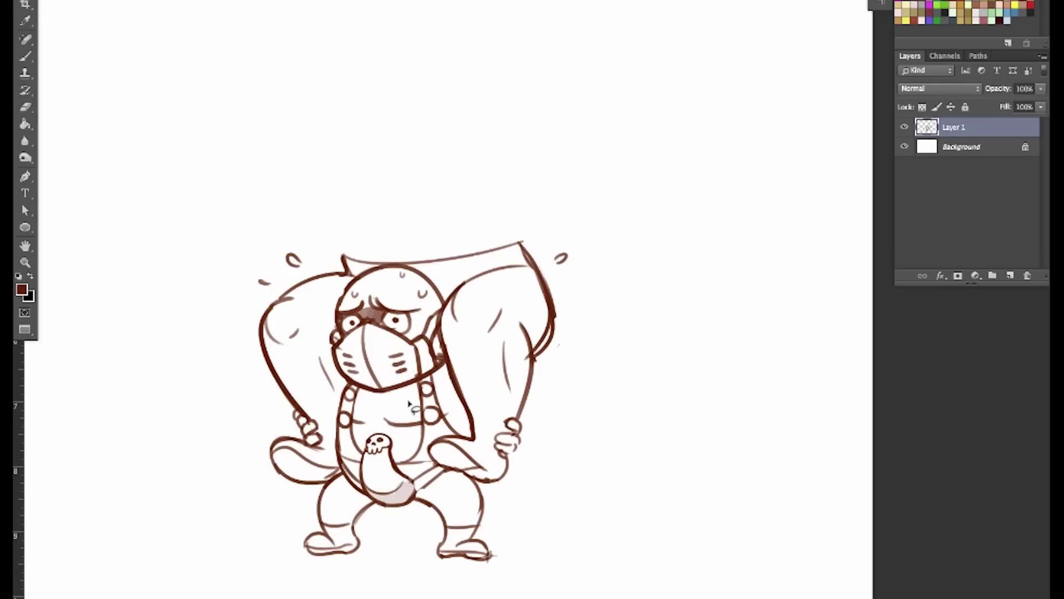
mouse_move(417, 498)
mouse_down()
mouse_move(470, 588)
mouse_move(496, 493)
mouse_move(427, 493)
mouse_up()
key(v)
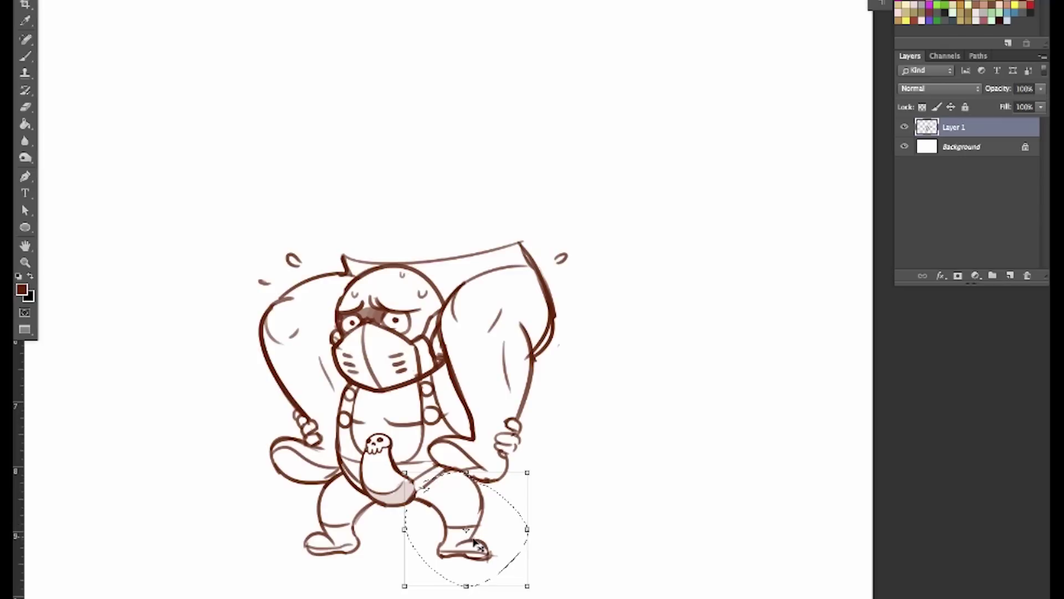
drag(475, 541, 488, 549)
key(ctrl+d)
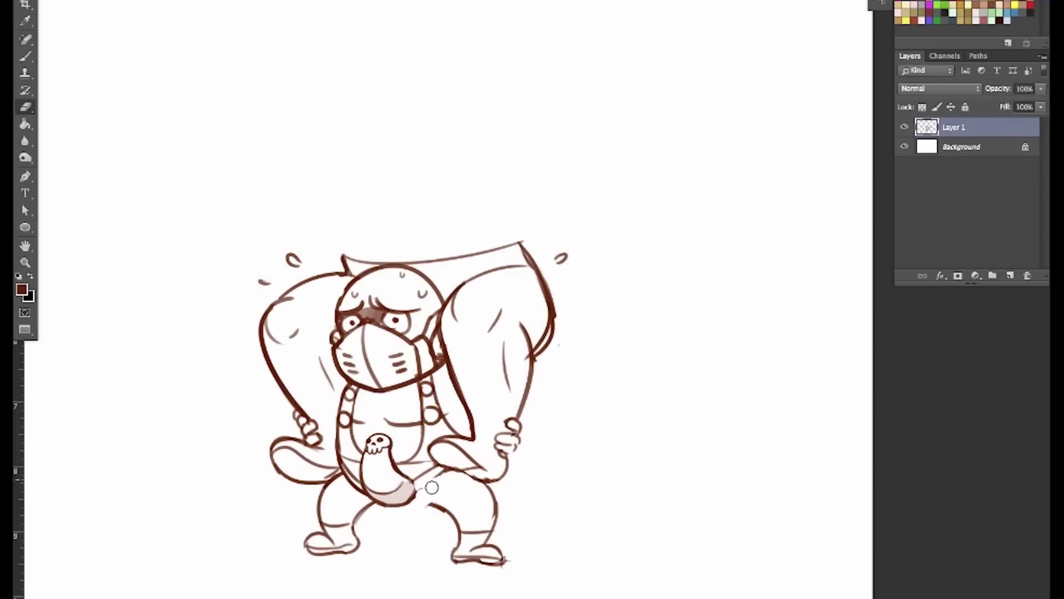
key(b)
drag(446, 469, 411, 499)
key(e)
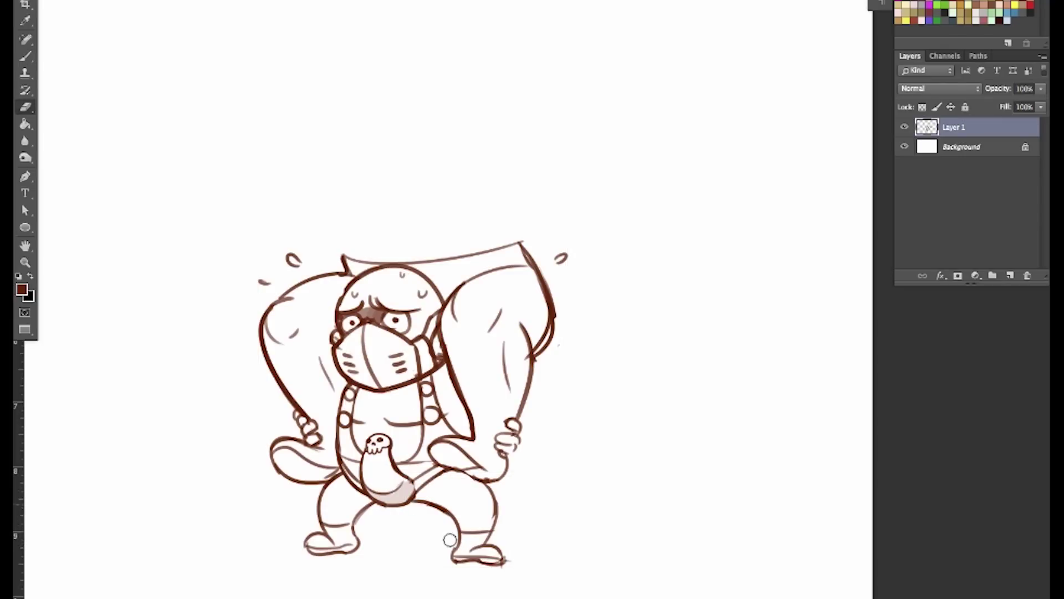
Step: Lasso the left-hand leg, move it outward to widen the stance, repair its thigh line and add small knee marks
key(l)
mouse_move(335, 486)
mouse_down()
mouse_move(364, 571)
mouse_move(332, 488)
mouse_up()
mouse_move(350, 527)
mouse_down()
mouse_move(337, 530)
mouse_move(379, 502)
mouse_up()
key(ctrl+d)
key(e)
key(b)
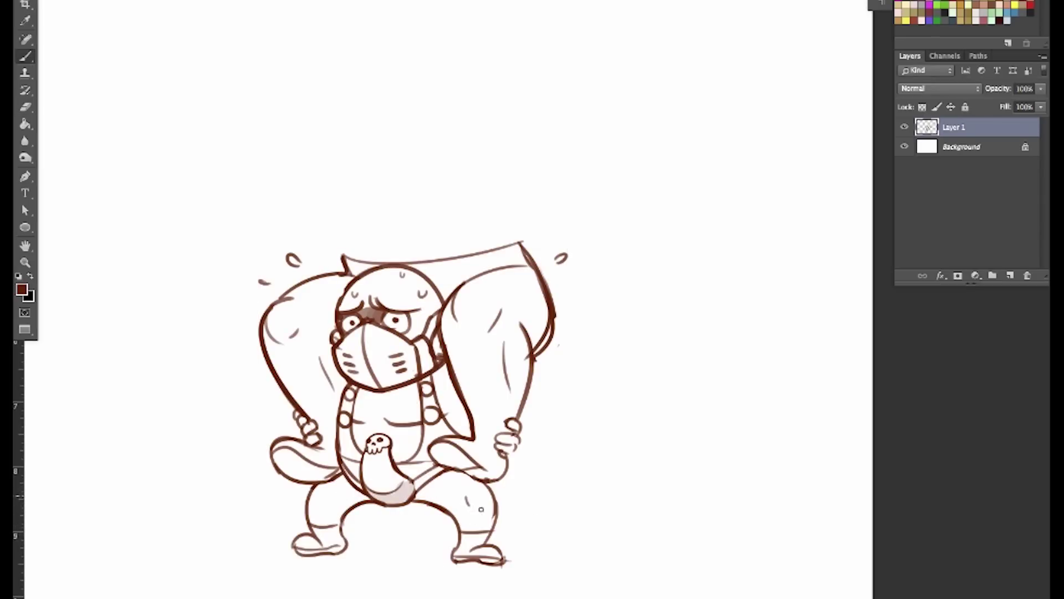
Step: Draw a tall rounded body outline rising above the masked head, plus a straight guide line for an arm reaching left
drag(521, 244, 503, 216)
drag(342, 260, 308, 173)
drag(522, 253, 488, 190)
mouse_move(307, 167)
mouse_down()
mouse_move(296, 108)
mouse_move(350, 0)
mouse_up()
drag(456, 20, 485, 150)
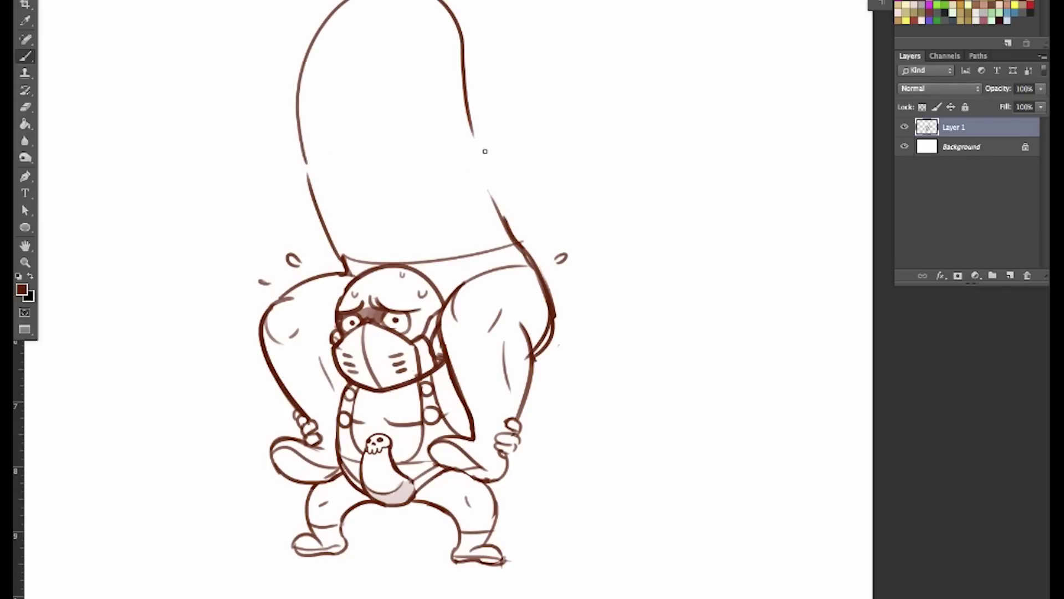
drag(288, 105, 139, 105)
drag(415, 221, 602, 299)
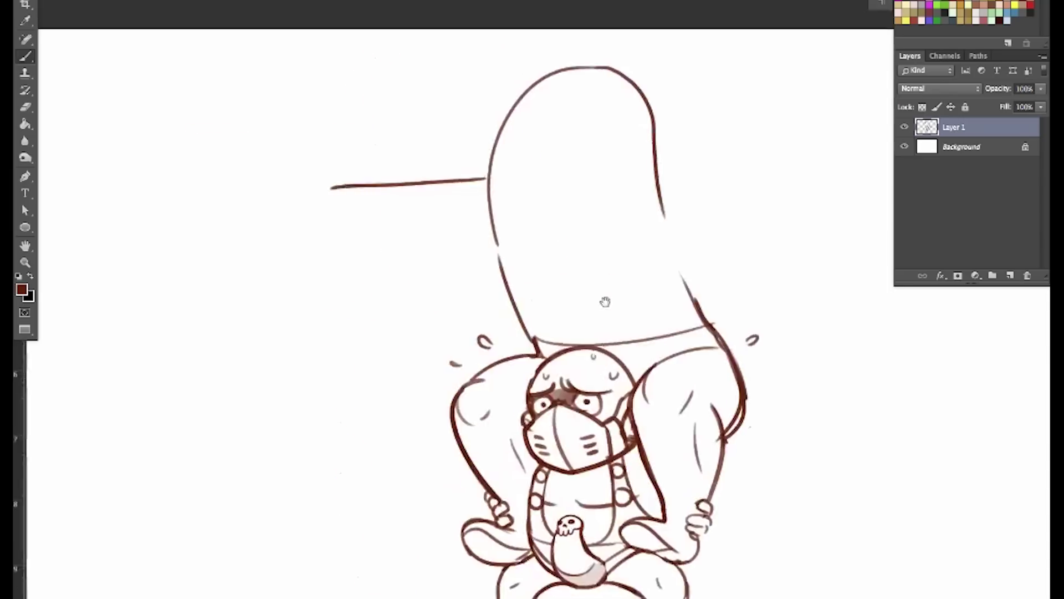
Step: Draw an open mouth and two round eyes with small pupils near the top of the tall body
mouse_move(531, 130)
mouse_down()
mouse_move(585, 151)
mouse_move(534, 127)
mouse_up()
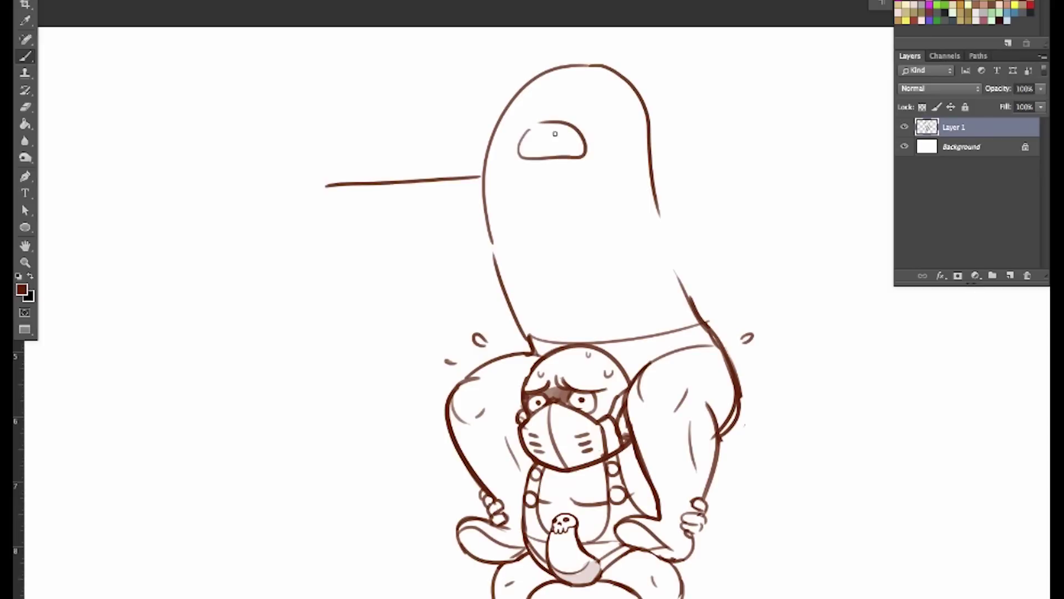
drag(539, 88, 524, 97)
mouse_move(594, 83)
mouse_down()
mouse_move(575, 87)
mouse_move(629, 77)
mouse_up()
Step: Erase the top of the head and of both eyes, then draw a heavy, angry brow line over each eye
key(e)
key(b)
drag(516, 85, 525, 71)
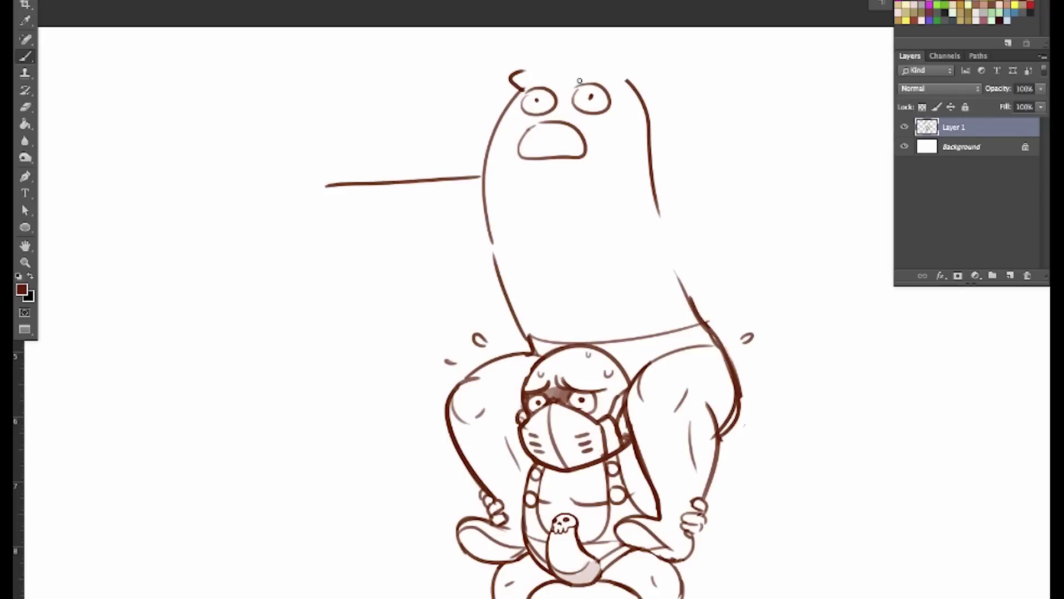
key(ctrl+z)
key(e)
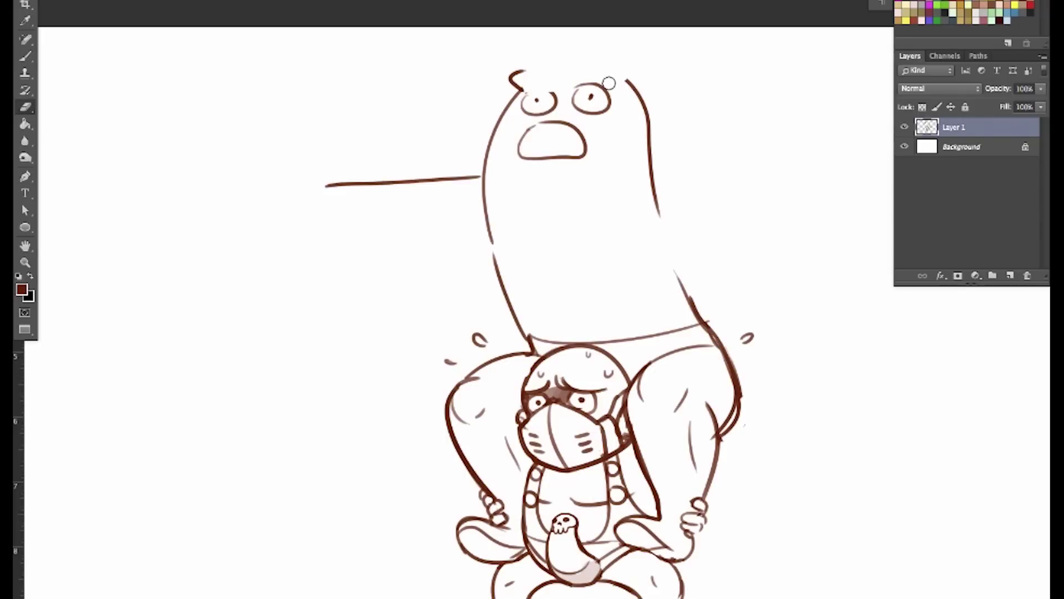
mouse_move(525, 72)
mouse_down()
mouse_move(514, 85)
mouse_move(618, 89)
mouse_up()
key(b)
key(e)
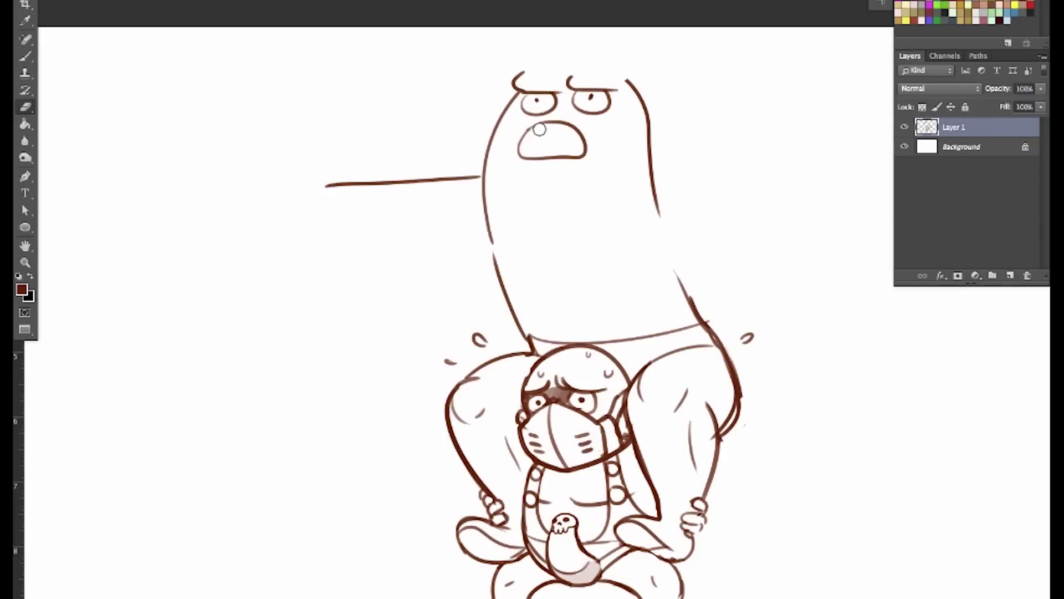
Step: Try to reposition the lassoed mouth on the upper figure's face
click(629, 130)
mouse_move(521, 138)
mouse_down()
mouse_move(618, 158)
mouse_move(558, 114)
mouse_up()
key(v)
drag(581, 154, 556, 130)
key(ctrl+d)
Step: Erase the upper figure's mouth and redraw it as a larger, frowning open mouth with one upper tooth
key(e)
mouse_move(540, 168)
mouse_down()
mouse_move(576, 169)
mouse_move(573, 133)
mouse_move(551, 131)
mouse_move(595, 174)
mouse_move(515, 161)
mouse_move(586, 129)
mouse_up()
key(b)
key(ctrl+z)
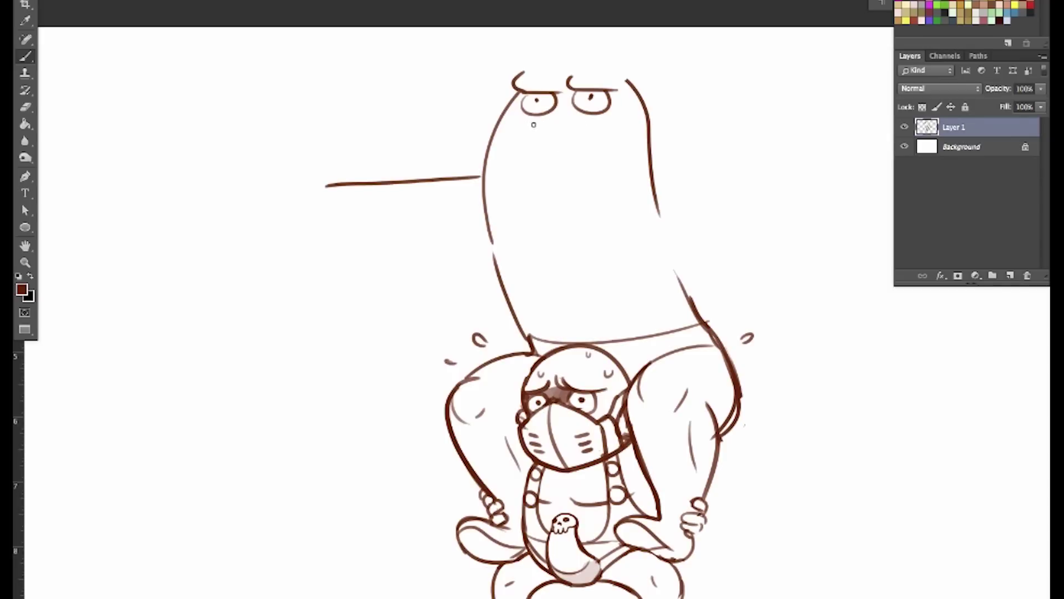
mouse_move(520, 126)
mouse_down()
mouse_move(612, 170)
mouse_move(607, 135)
mouse_up()
key(e)
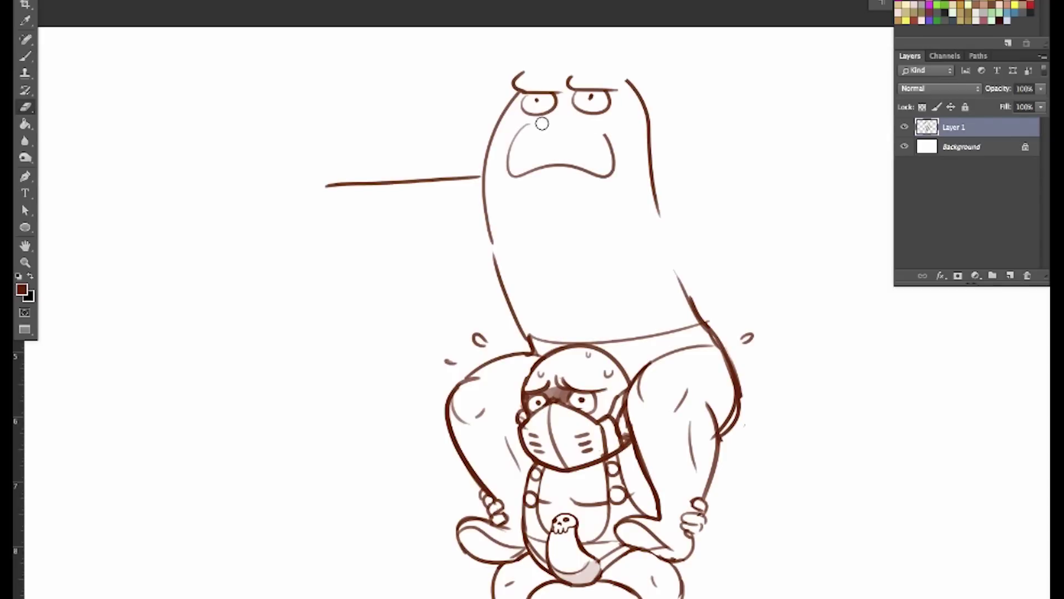
key(b)
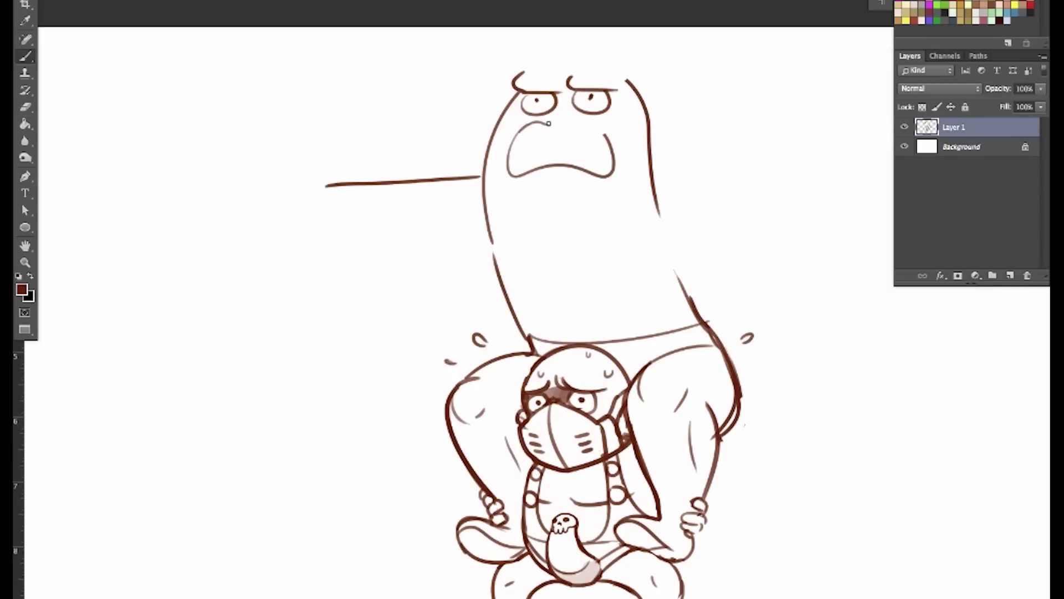
mouse_move(549, 123)
mouse_down()
mouse_move(602, 127)
mouse_move(615, 165)
mouse_move(609, 145)
mouse_up()
key(ctrl+z)
key(ctrl+z)
key(e)
key(b)
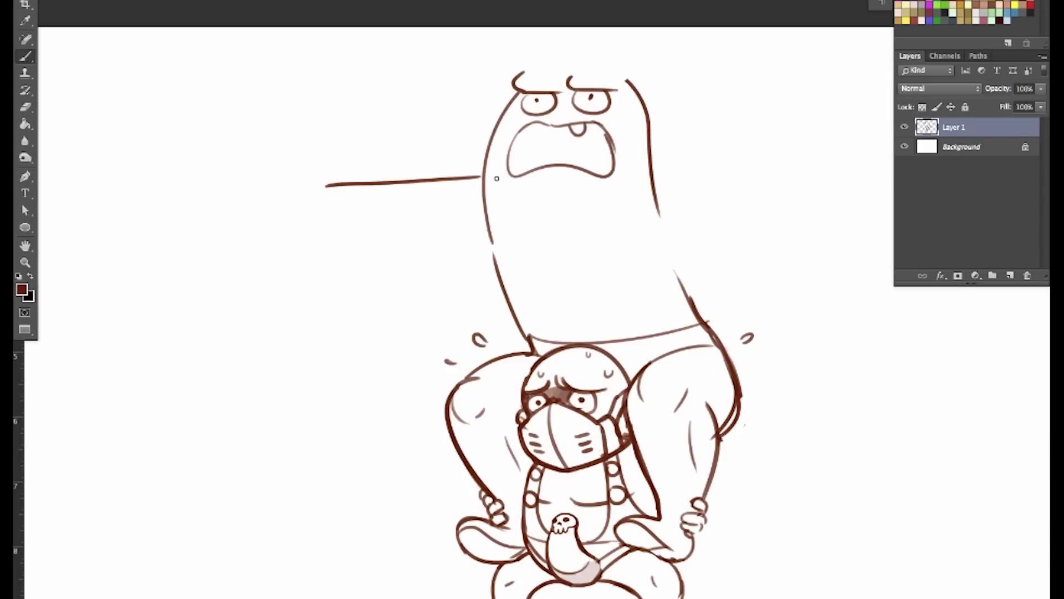
Step: Draw two curved lines below the mouth and erase the body's left outline beneath the jaw
mouse_move(494, 195)
mouse_down()
mouse_move(568, 207)
mouse_move(621, 195)
mouse_up()
drag(710, 335, 672, 360)
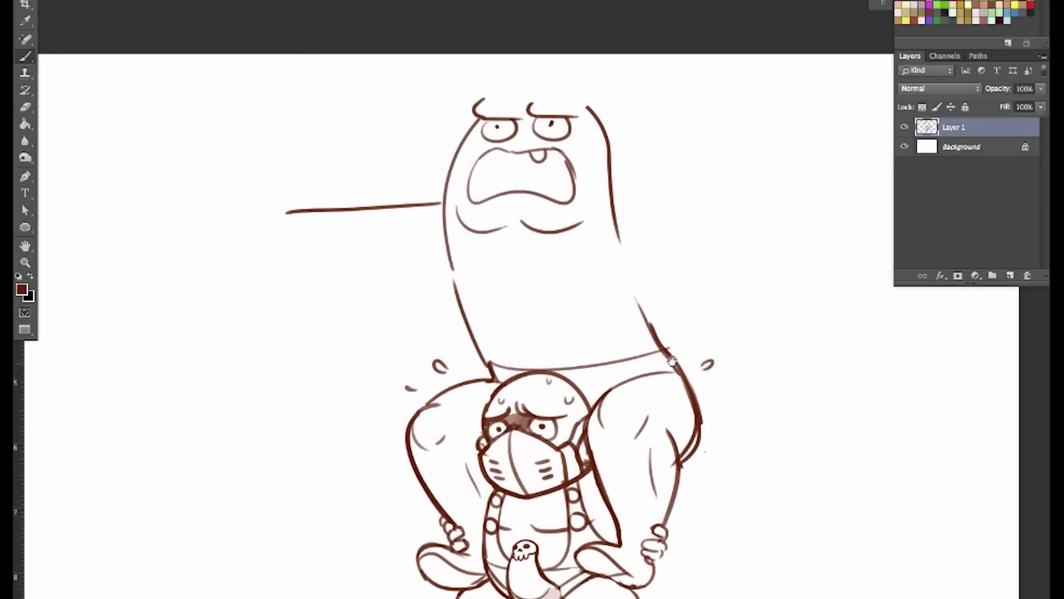
key(e)
drag(450, 274, 442, 201)
Step: Draw the upper figure's rounded bald skull and add an ear on each side of the head
key(b)
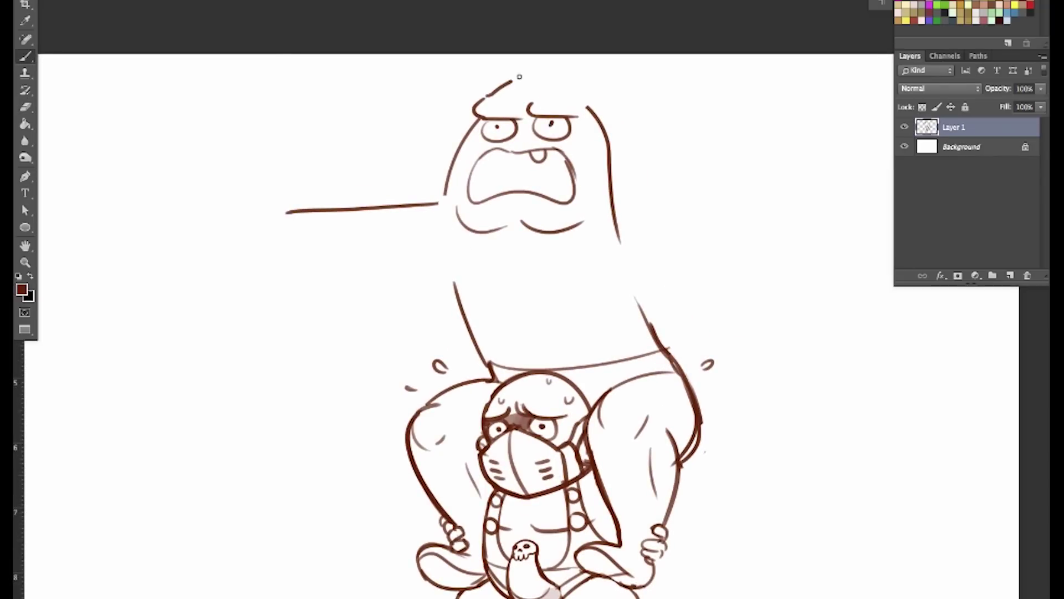
mouse_move(519, 77)
mouse_down()
mouse_move(574, 79)
mouse_move(609, 141)
mouse_up()
key(e)
key(b)
mouse_move(574, 77)
mouse_down()
mouse_move(605, 137)
mouse_move(621, 239)
mouse_up()
key(e)
key(b)
mouse_move(606, 142)
mouse_down()
mouse_move(616, 197)
mouse_move(609, 163)
mouse_up()
drag(469, 133, 455, 160)
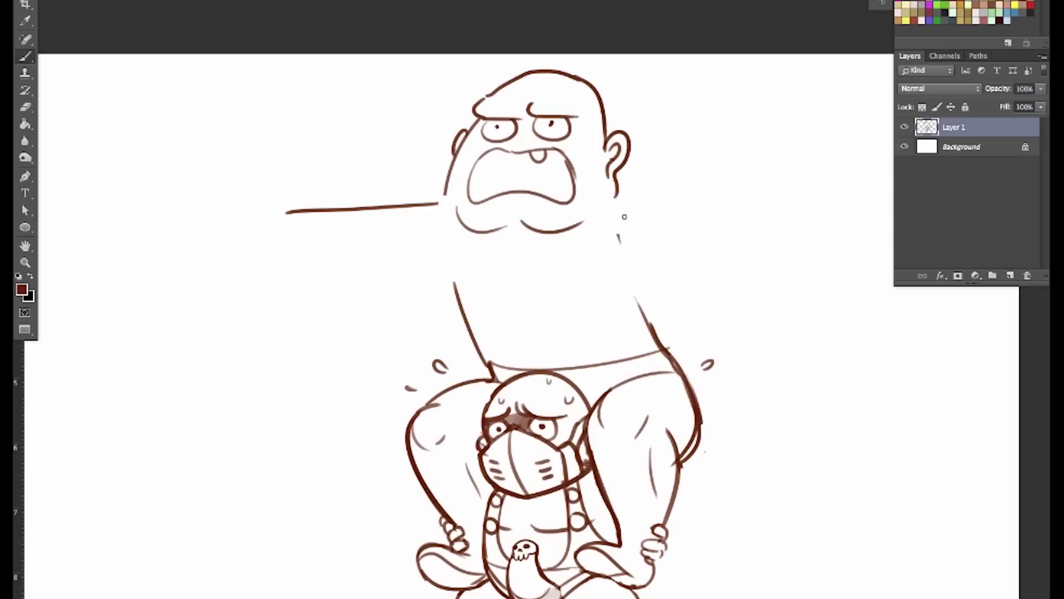
Step: Erase the broken right side of the torso and redraw it as one curve from the ear to the waist
key(e)
mouse_move(619, 237)
mouse_down()
mouse_move(612, 191)
mouse_move(622, 257)
mouse_move(643, 296)
mouse_up()
key(b)
key(ctrl+z)
drag(607, 190, 653, 330)
Step: Erase the straight arm guide line and draw a curved left shoulder line from the jaw
key(e)
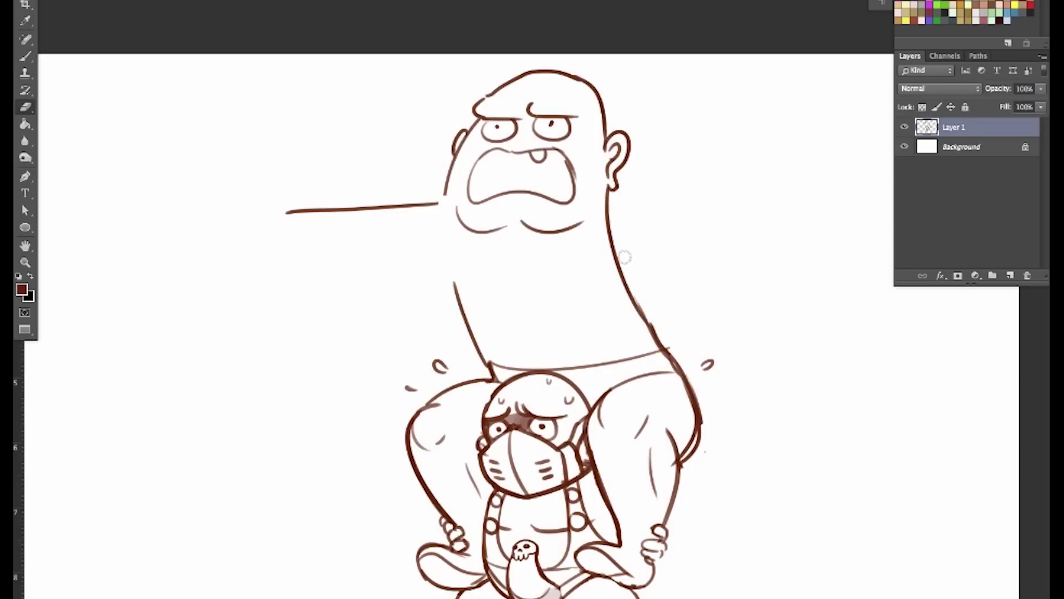
drag(427, 205, 351, 206)
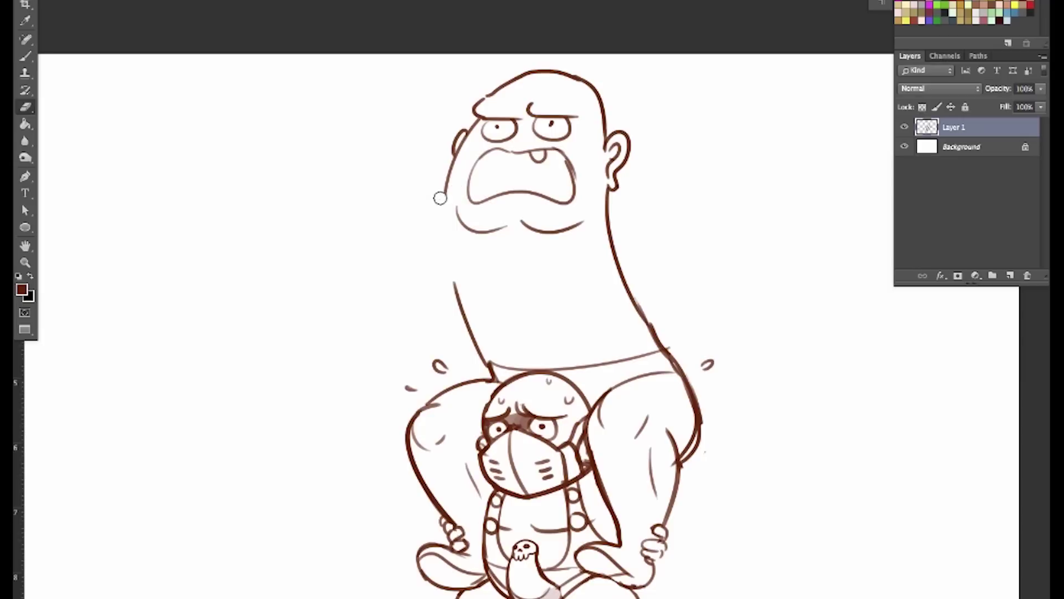
key(b)
drag(447, 182, 396, 215)
key(ctrl+z)
drag(446, 178, 397, 205)
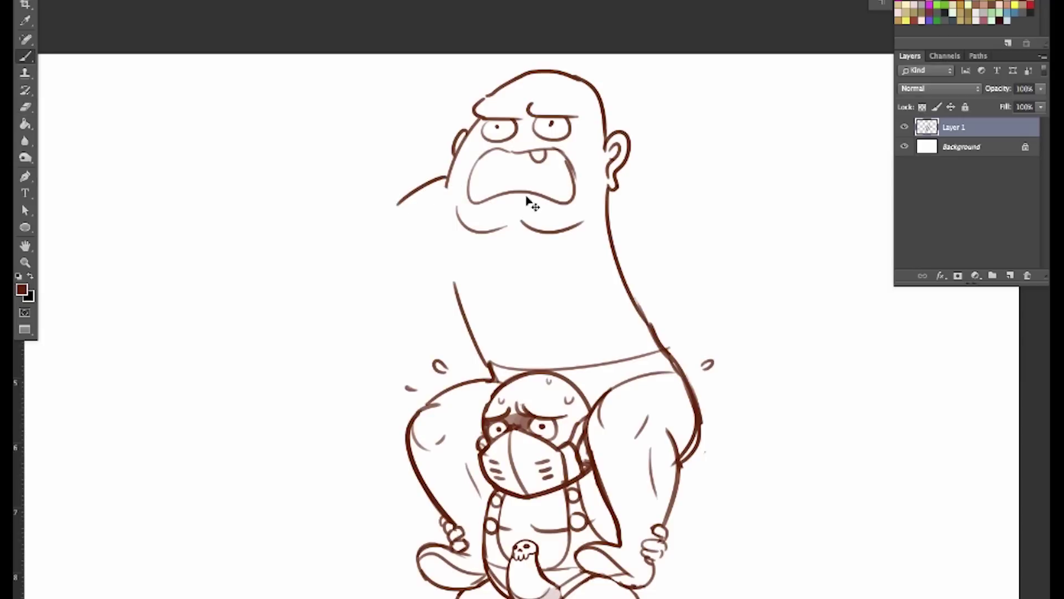
key(ctrl+z)
drag(447, 173, 399, 202)
Step: Draw a curved right shoulder line sloping down from beneath the ear
drag(619, 186, 694, 228)
key(e)
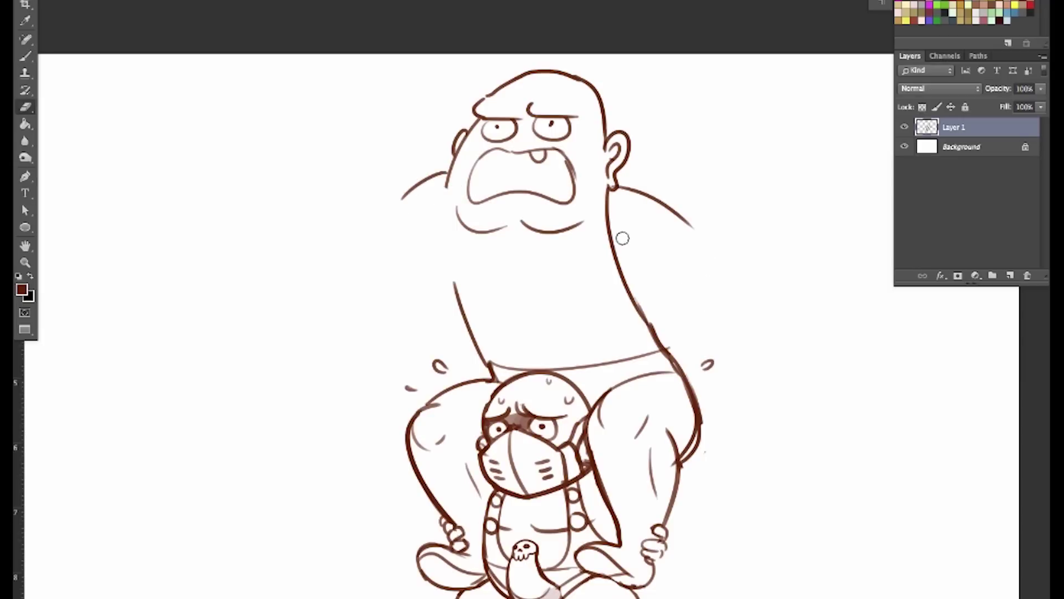
key(ctrl+z)
key(b)
drag(615, 184, 684, 228)
Step: Erase the left waist line and draw a curved chest contour below the left shoulder
key(e)
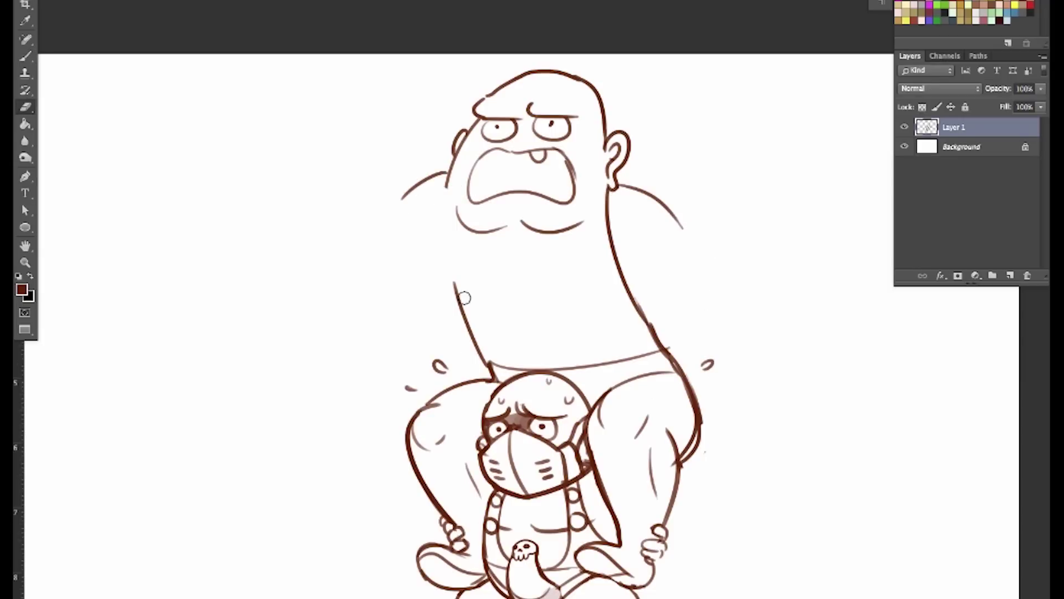
drag(457, 289, 487, 362)
key(b)
drag(433, 227, 492, 359)
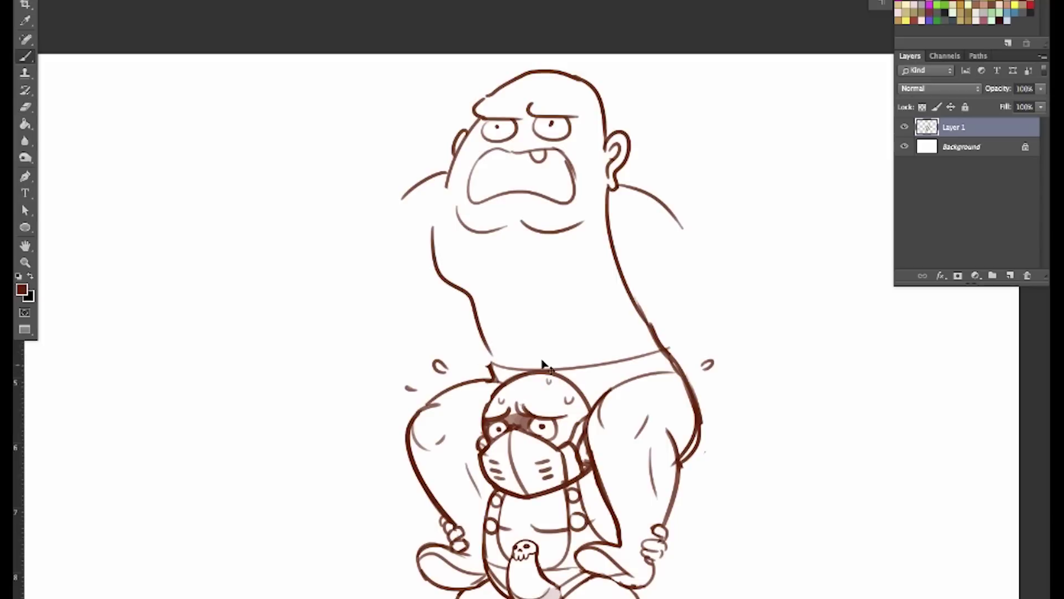
key(ctrl+z)
drag(437, 226, 471, 321)
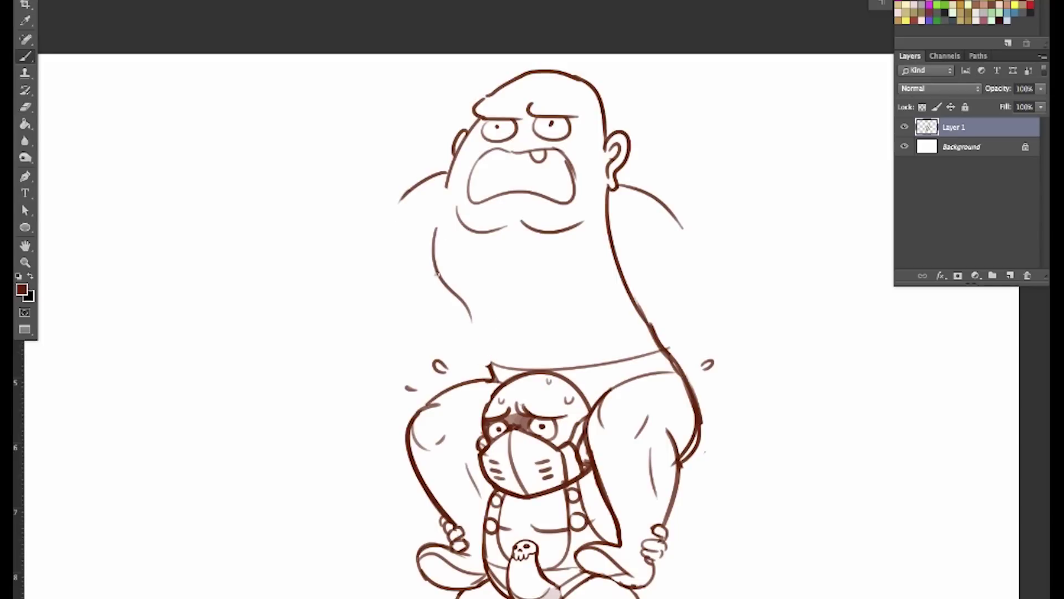
mouse_move(440, 279)
mouse_down()
mouse_move(359, 305)
mouse_move(328, 276)
mouse_move(367, 324)
mouse_move(315, 279)
mouse_move(288, 157)
mouse_move(292, 227)
mouse_move(320, 297)
mouse_up()
key(ctrl+z)
key(e)
key(b)
drag(289, 230, 346, 324)
drag(320, 297, 284, 174)
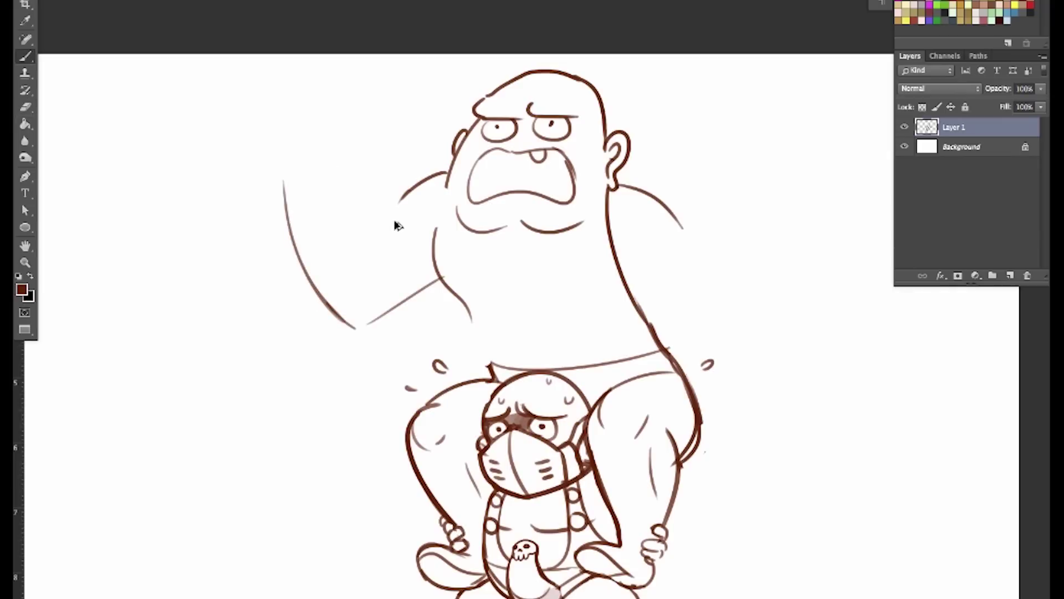
key(ctrl+alt+z)
key(ctrl+alt+z)
key(ctrl+alt+z)
Step: Draw the giant's left-hand arm stretched out sideways, with upper and lower contours joining the shoulder and chest
key(e)
mouse_move(316, 274)
mouse_down()
mouse_move(402, 311)
mouse_move(445, 280)
mouse_up()
key(b)
mouse_move(379, 211)
mouse_down()
mouse_move(327, 232)
mouse_move(210, 199)
mouse_move(373, 298)
mouse_up()
key(ctrl+z)
mouse_move(209, 258)
mouse_down()
mouse_move(370, 314)
mouse_move(434, 282)
mouse_up()
key(e)
key(b)
drag(354, 316, 449, 287)
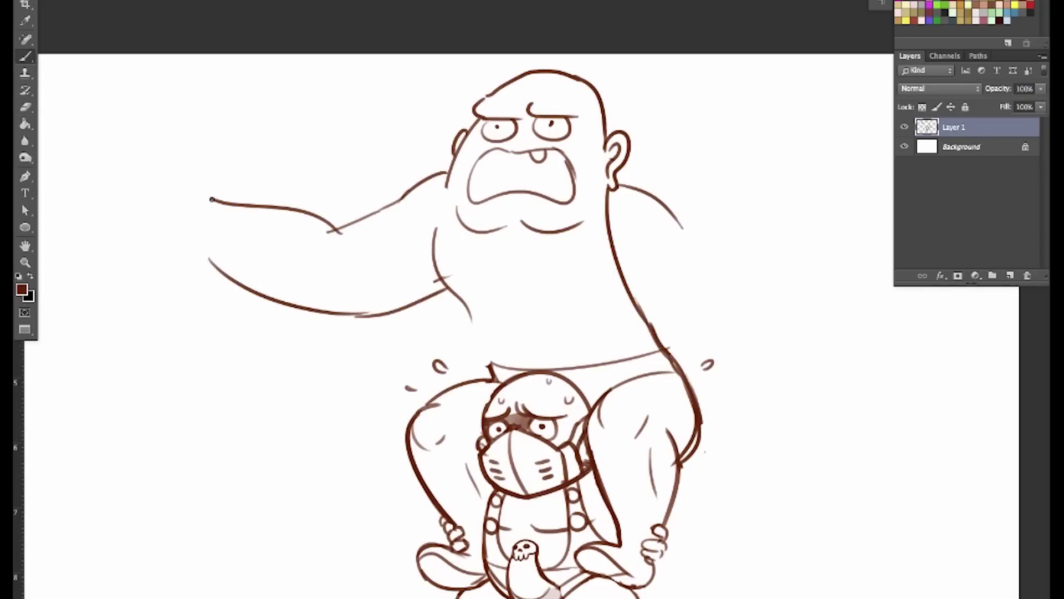
Step: Replace the right shoulder line with an outer arm contour that bends at the elbow and returns toward the hip
drag(807, 478, 798, 473)
key(e)
mouse_move(613, 185)
mouse_down()
mouse_move(654, 200)
mouse_move(691, 359)
mouse_up()
key(b)
key(ctrl+z)
drag(611, 178, 638, 411)
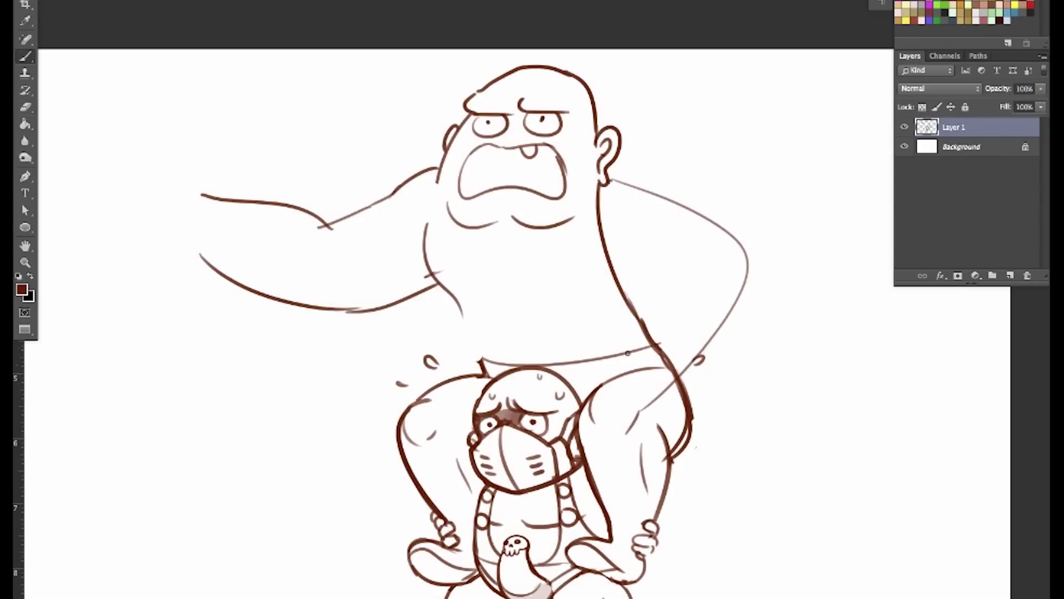
Step: Erase the torso line below the right ear and redraw the shoulder higher with a thicker line
key(e)
drag(600, 189, 618, 285)
mouse_move(632, 186)
mouse_down()
mouse_move(593, 172)
mouse_move(703, 211)
mouse_up()
key(b)
key(e)
drag(613, 268, 628, 299)
key(b)
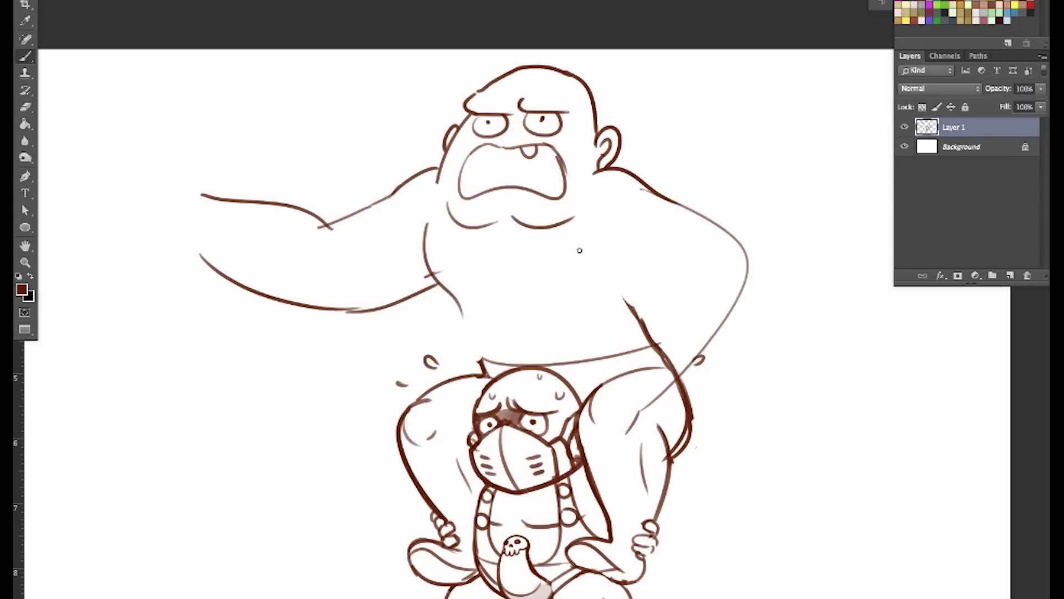
Step: Draw the right chest line, torso side and inner arm edge, erasing the waist and thigh lines the arm overlaps
drag(577, 246, 678, 287)
key(e)
mouse_move(676, 347)
mouse_down()
mouse_move(662, 357)
mouse_move(621, 301)
mouse_move(660, 352)
mouse_up()
key(b)
key(e)
drag(673, 275, 663, 297)
mouse_move(647, 338)
mouse_down()
mouse_move(655, 354)
mouse_move(601, 385)
mouse_move(655, 271)
mouse_move(604, 370)
mouse_up()
key(b)
key(ctrl+z)
key(e)
key(b)
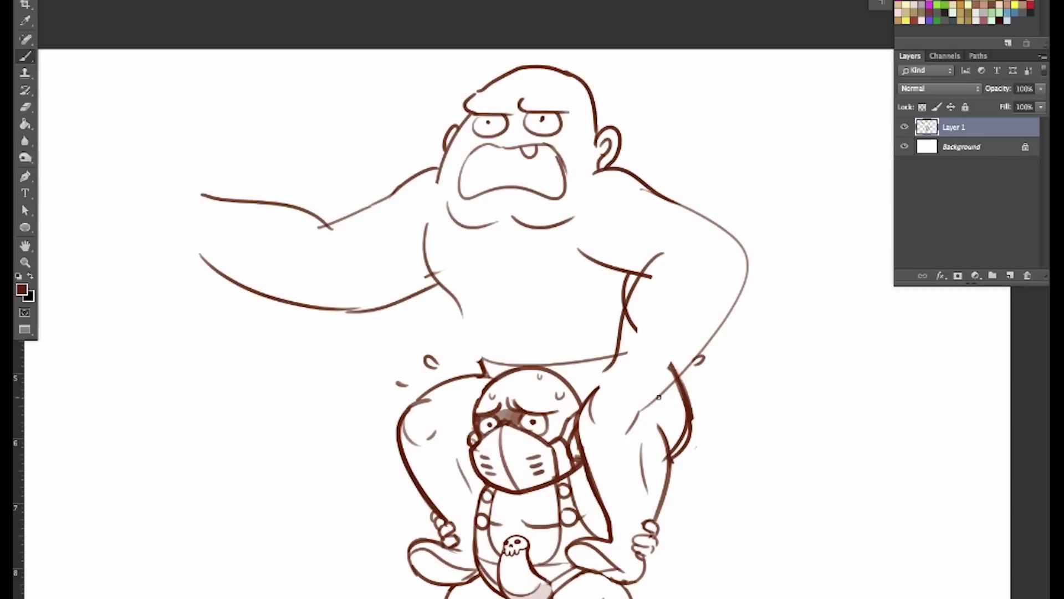
Step: Clean up the bent arm's inner edge and redraw its outer contour from elbow to wrist with a thicker line
key(e)
mouse_move(650, 271)
mouse_down()
mouse_move(604, 380)
mouse_move(706, 337)
mouse_move(740, 291)
mouse_up()
key(b)
key(e)
drag(703, 354, 698, 363)
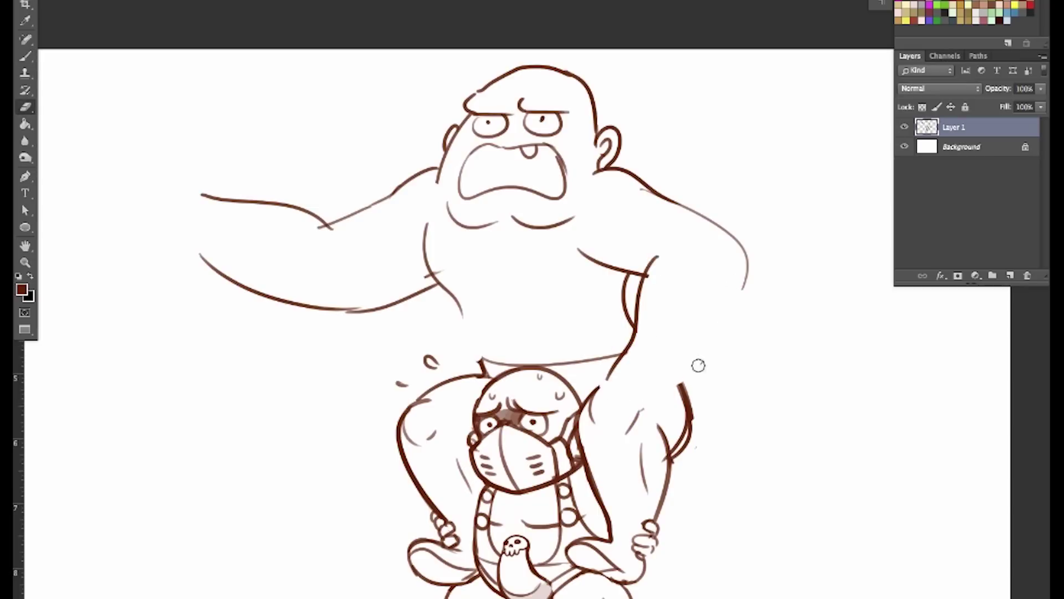
drag(746, 251, 735, 316)
key(ctrl+z)
key(b)
drag(746, 251, 630, 413)
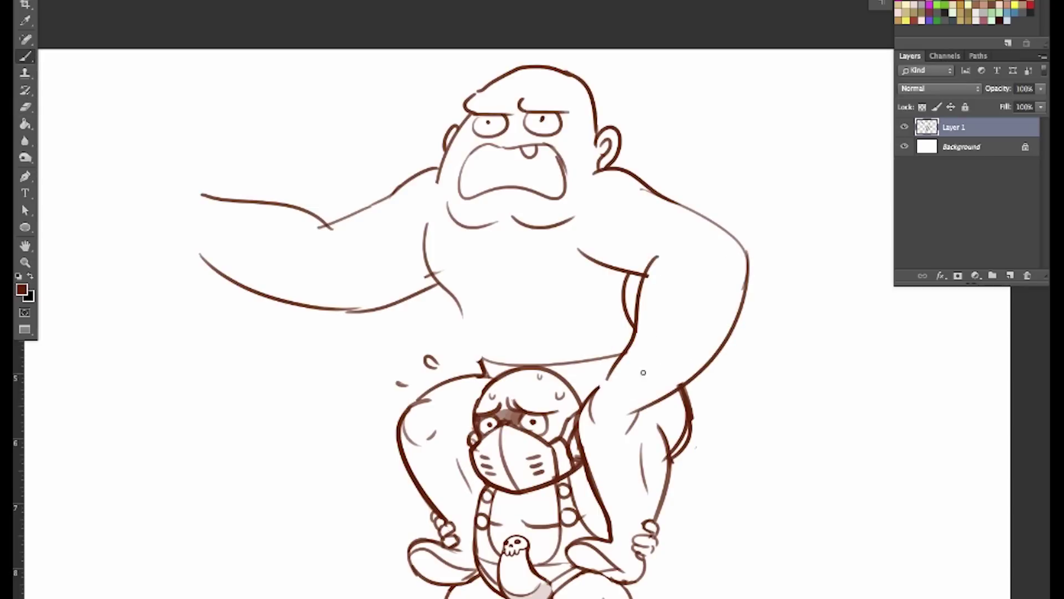
Step: Redraw the outer contour of the giant's bent arm from elbow to wrist and erase the overlapping lines at the knee
key(ctrl+z)
mouse_move(748, 250)
mouse_down()
mouse_move(648, 388)
mouse_move(613, 366)
mouse_move(584, 403)
mouse_up()
key(e)
key(b)
key(e)
mouse_move(590, 398)
mouse_down()
mouse_move(586, 427)
mouse_move(602, 395)
mouse_move(615, 432)
mouse_move(649, 403)
mouse_move(642, 421)
mouse_move(655, 391)
mouse_move(611, 374)
mouse_move(632, 387)
mouse_move(642, 430)
mouse_move(636, 409)
mouse_up()
Step: Draw the bent arm's hand with its fingers resting on the knee beside the masked brute's head, cleaning up overlaps
key(b)
key(ctrl+z)
key(e)
key(b)
key(e)
key(b)
key(e)
key(b)
key(e)
key(b)
key(e)
key(b)
mouse_move(636, 413)
mouse_down()
mouse_move(664, 383)
mouse_move(619, 359)
mouse_up()
Step: Clean up the wrist and add short muscle curves inside the elbow and forearm of the bent arm
key(e)
key(b)
key(e)
key(b)
drag(592, 376, 692, 295)
drag(712, 378, 739, 427)
Step: Redraw the giant's left torso side down to the waist with a thicker line and add a curved belly crease
key(e)
mouse_move(456, 265)
mouse_down()
mouse_move(469, 323)
mouse_move(458, 324)
mouse_move(509, 411)
mouse_up()
key(b)
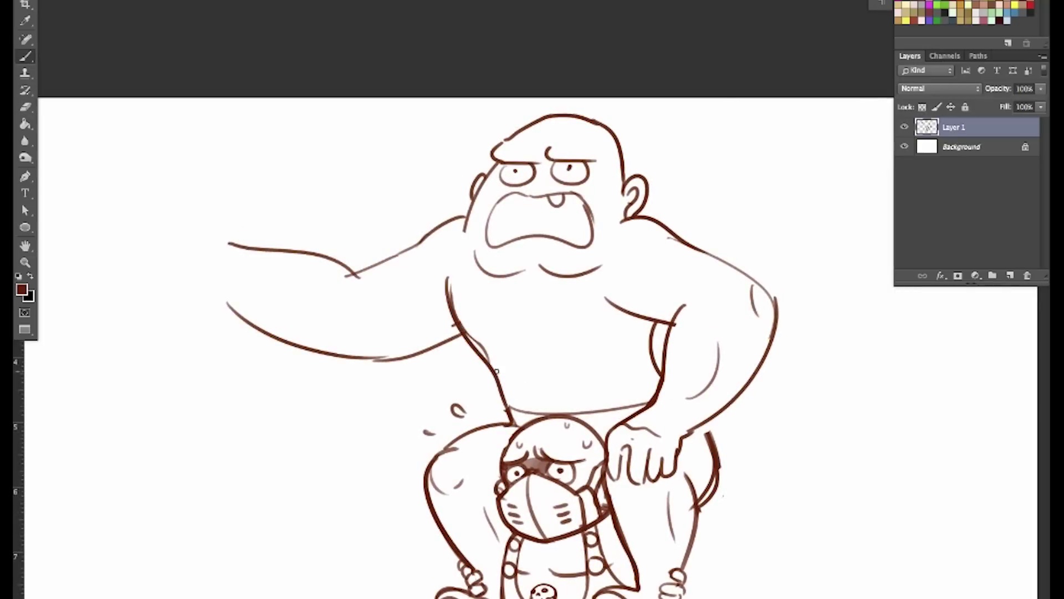
key(e)
mouse_move(447, 280)
mouse_down()
mouse_move(500, 370)
mouse_move(579, 351)
mouse_up()
key(b)
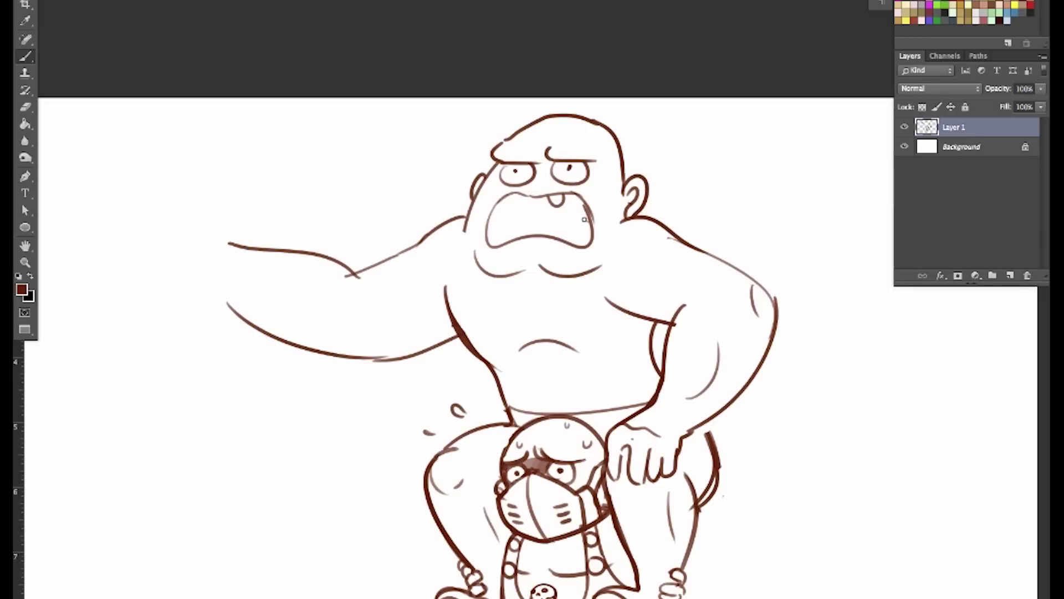
Step: Draw a tongue and a lower tooth inside the giant's open mouth and add a small nose between the eyes
mouse_move(503, 228)
mouse_down()
mouse_move(581, 218)
mouse_move(530, 237)
mouse_up()
drag(768, 400, 761, 460)
key(ctrl+z)
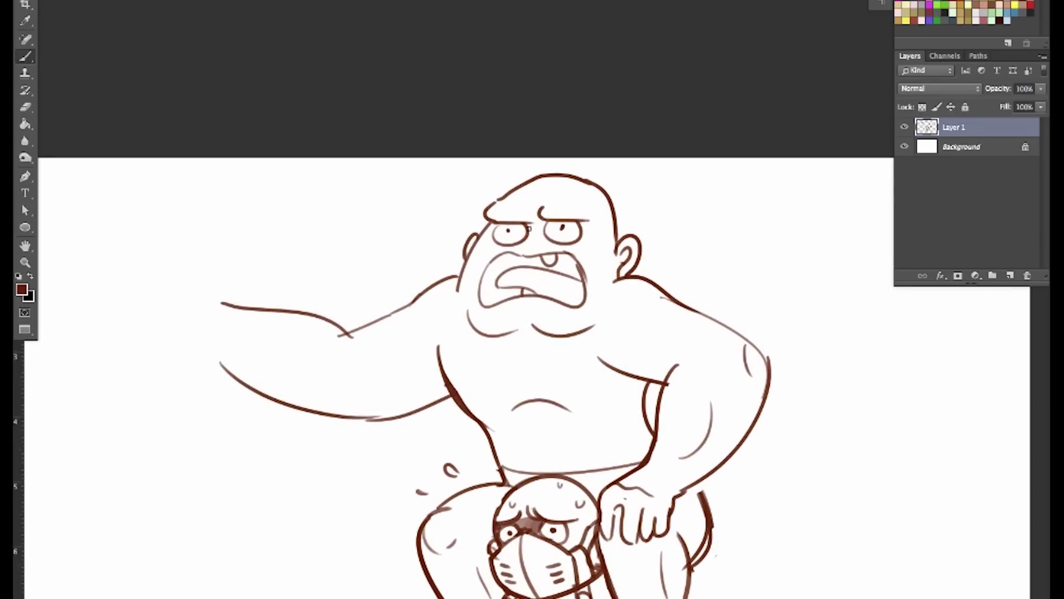
drag(726, 474, 657, 233)
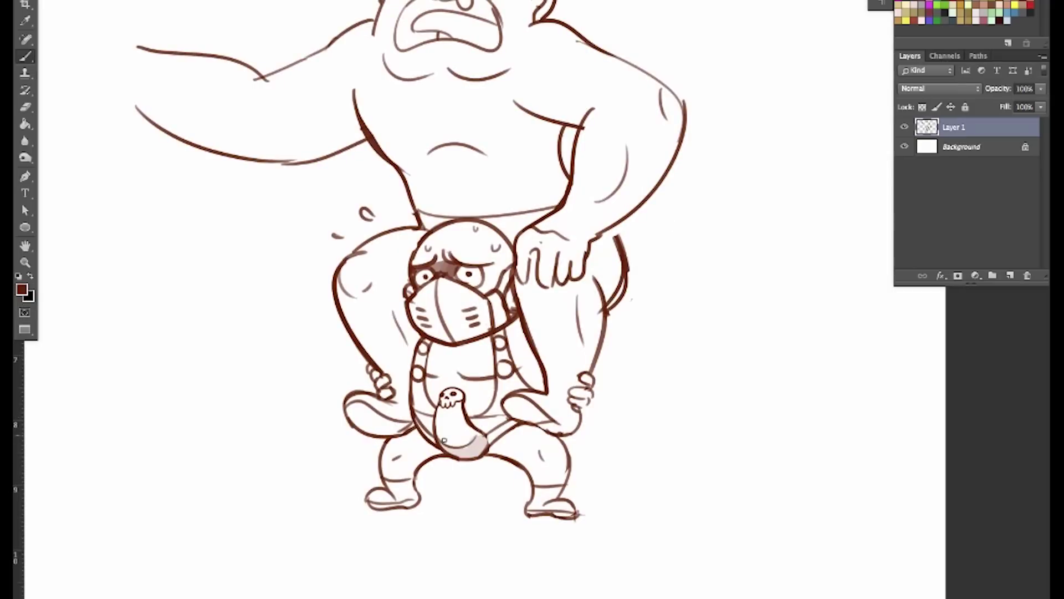
mouse_move(618, 463)
mouse_down()
mouse_move(681, 547)
mouse_move(678, 575)
mouse_up()
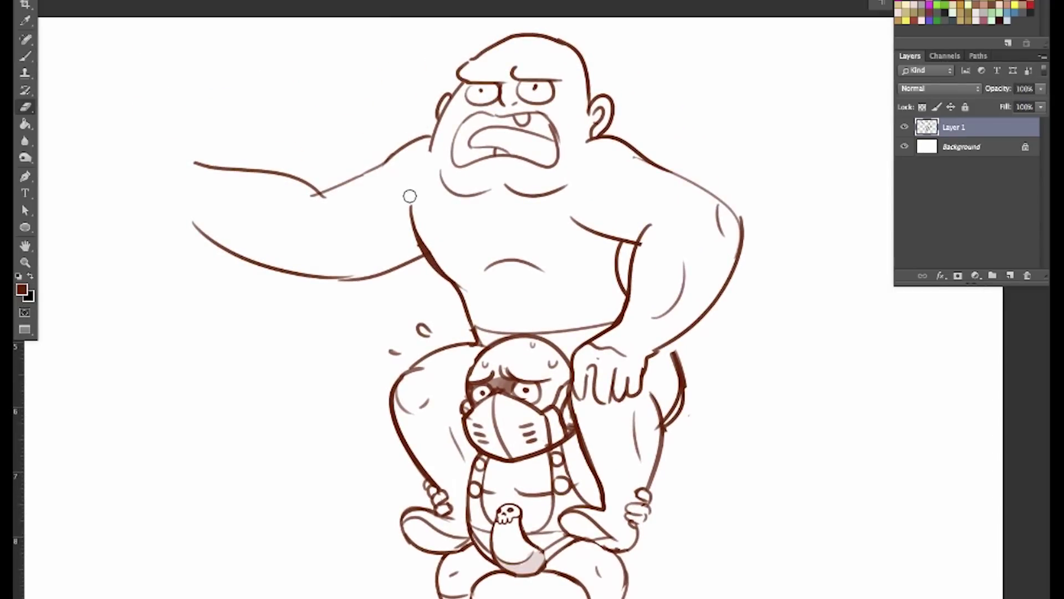
Step: Erase the outer end of the extended forearm's lower contour and redraw it as a smoother line
key(e)
mouse_move(191, 224)
mouse_down()
mouse_move(232, 255)
mouse_move(265, 258)
mouse_up()
key(b)
mouse_move(185, 191)
mouse_down()
mouse_move(282, 262)
mouse_move(318, 274)
mouse_up()
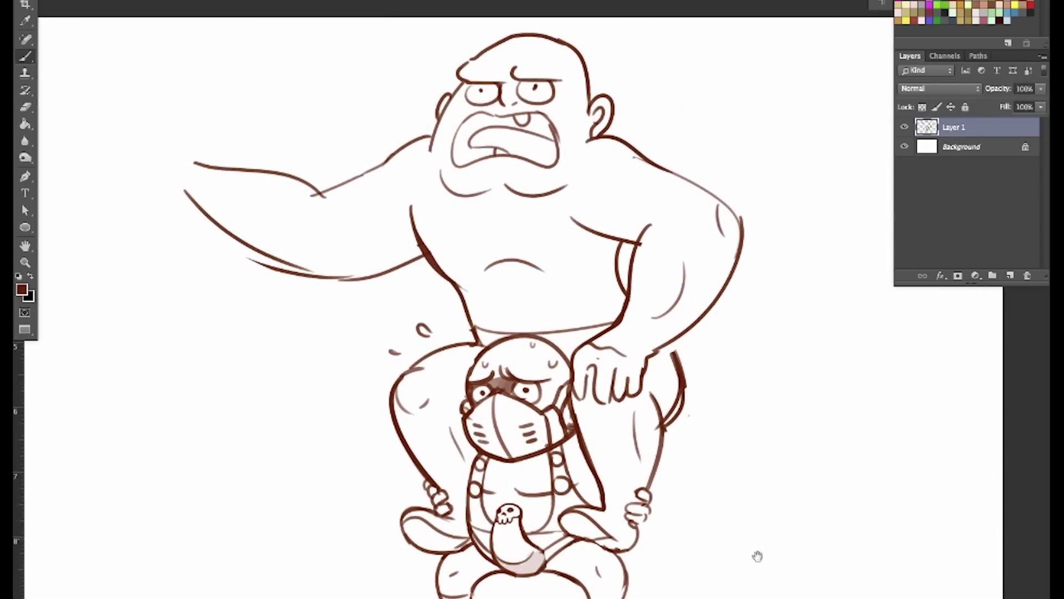
drag(758, 556, 779, 598)
key(ctrl+z)
mouse_move(205, 254)
mouse_down()
mouse_move(320, 312)
mouse_move(269, 308)
mouse_move(317, 322)
mouse_up()
key(ctrl+z)
drag(747, 477, 824, 547)
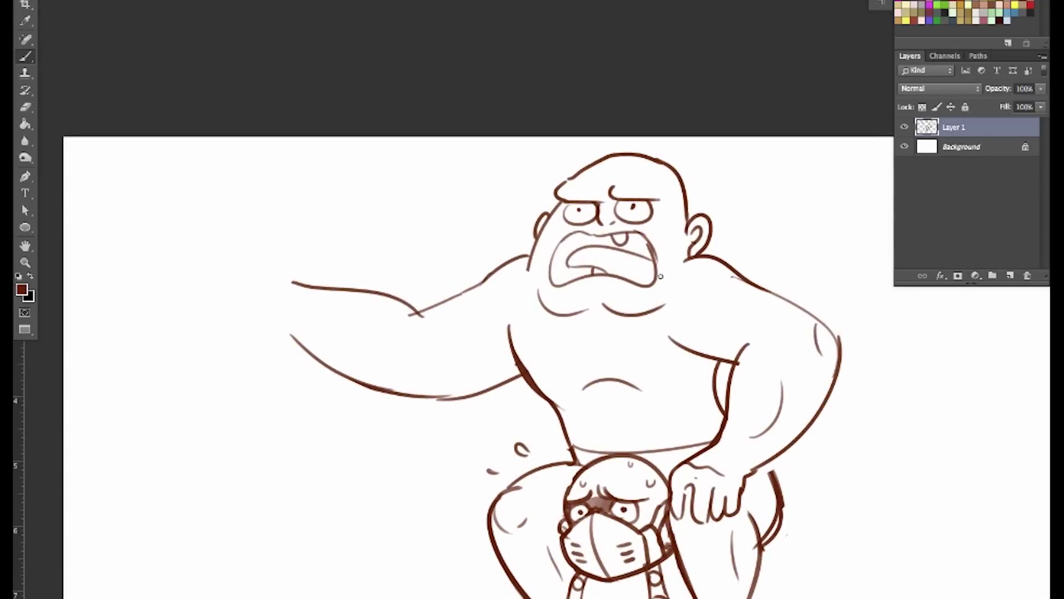
drag(863, 421, 769, 427)
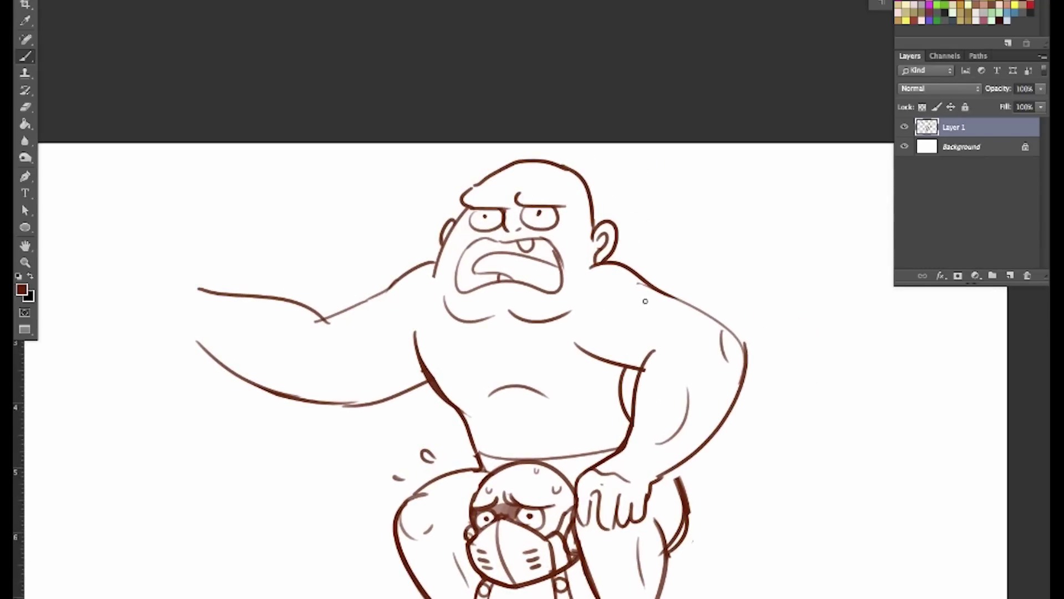
drag(712, 472, 685, 418)
mouse_move(569, 217)
mouse_down()
mouse_move(446, 347)
mouse_move(588, 211)
mouse_up()
key(ctrl+z)
key(ctrl+z)
drag(424, 348, 635, 220)
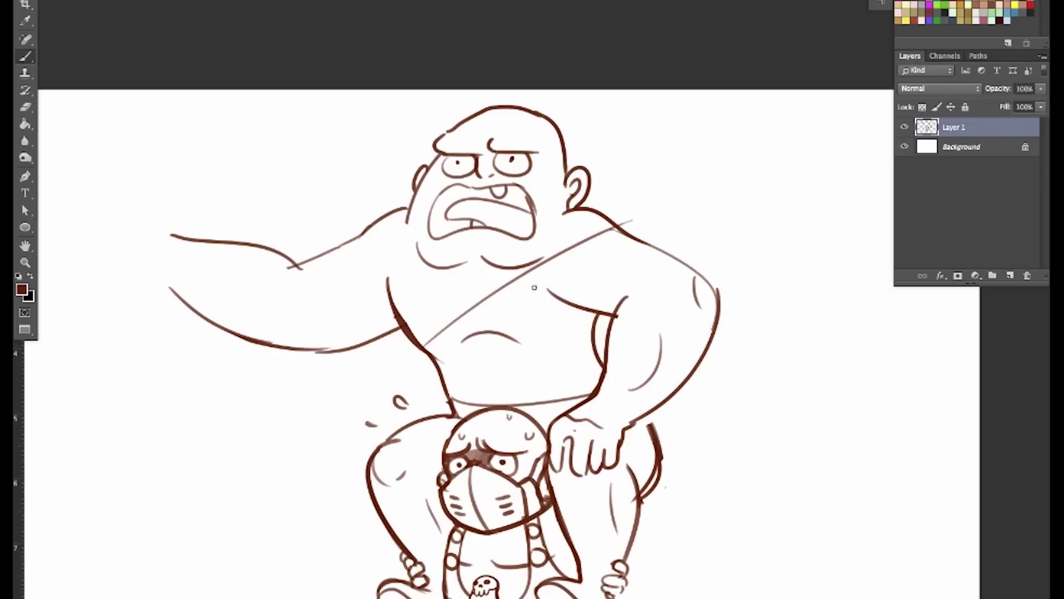
key(ctrl+z)
Step: Trim the right chin curve and draw a diagonal strap of two parallel lines from the right shoulder to the left waist
key(e)
key(b)
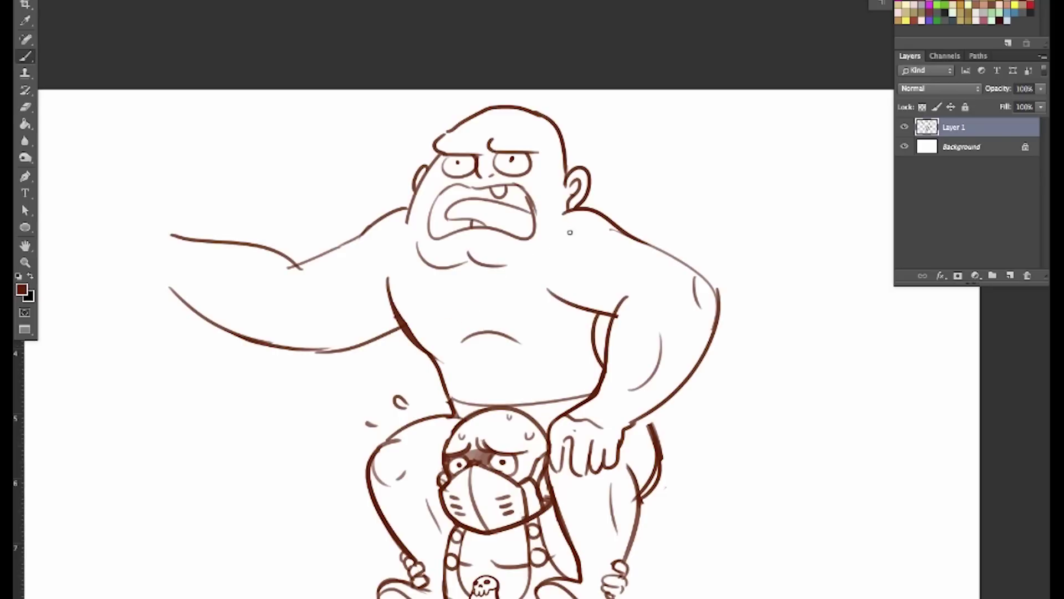
mouse_move(563, 214)
mouse_down()
mouse_move(448, 310)
mouse_move(434, 342)
mouse_up()
key(ctrl+z)
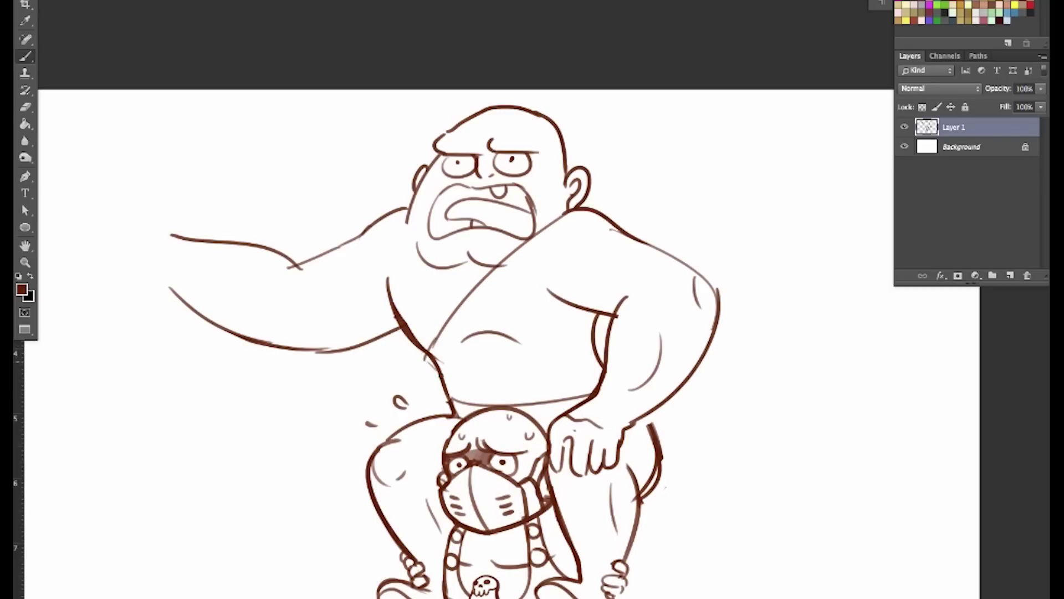
drag(439, 382, 591, 213)
key(ctrl+z)
mouse_move(441, 371)
mouse_down()
mouse_move(559, 244)
mouse_move(608, 214)
mouse_up()
Step: Draw a second strap from the left shoulder to beneath the bent arm, crossing over the first, and erase the lines it covers
mouse_move(386, 219)
mouse_down()
mouse_move(459, 321)
mouse_move(429, 264)
mouse_move(534, 328)
mouse_up()
key(ctrl+z)
drag(404, 210, 616, 351)
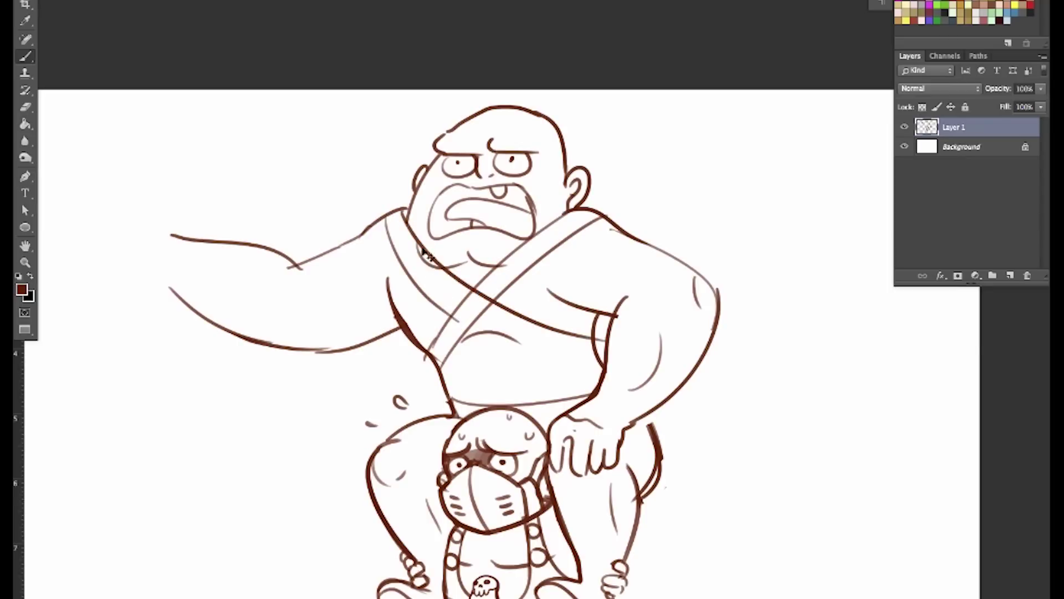
key(ctrl+z)
mouse_move(403, 210)
mouse_down()
mouse_move(507, 332)
mouse_move(589, 354)
mouse_up()
mouse_move(486, 335)
mouse_down()
mouse_move(513, 347)
mouse_move(465, 337)
mouse_move(448, 317)
mouse_move(599, 365)
mouse_move(558, 349)
mouse_move(577, 349)
mouse_up()
key(b)
key(e)
key(b)
drag(462, 300, 604, 350)
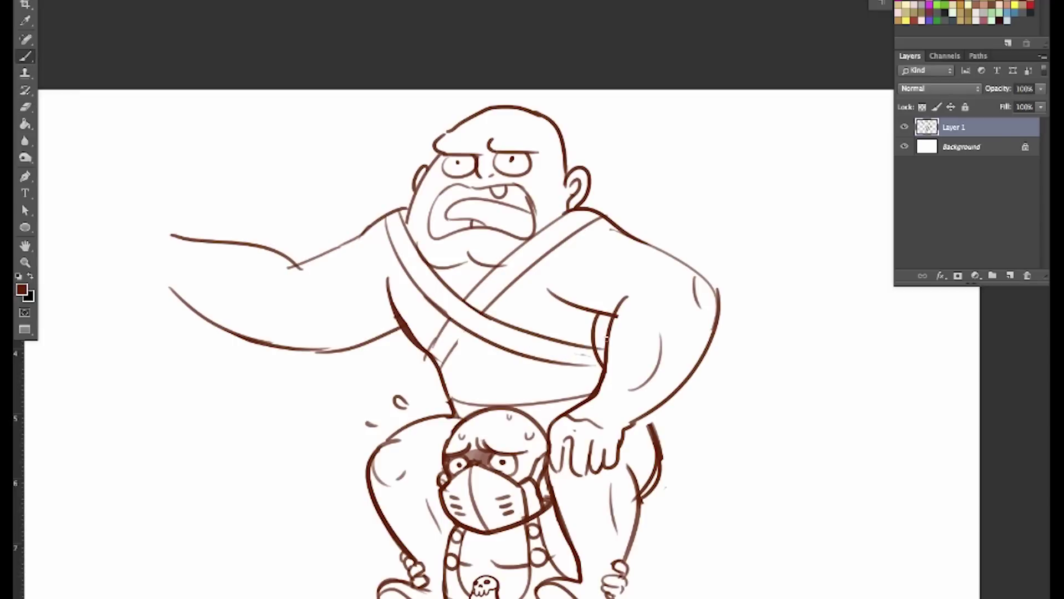
Step: Redraw the giant's jowls and cleft chin with thicker lines overlapping the straps, erasing the lines beneath
key(e)
mouse_move(410, 232)
mouse_down()
mouse_move(468, 272)
mouse_move(494, 267)
mouse_move(458, 272)
mouse_up()
key(b)
key(ctrl+z)
mouse_move(419, 241)
mouse_down()
mouse_move(471, 269)
mouse_move(510, 264)
mouse_move(512, 250)
mouse_move(546, 231)
mouse_move(422, 241)
mouse_move(488, 235)
mouse_up()
key(e)
key(b)
key(e)
key(b)
key(e)
key(b)
key(e)
key(b)
Step: Erase the stray line where the left strap meets the neck and tidy the surrounding outline
key(e)
drag(402, 209, 409, 213)
key(b)
key(e)
key(b)
key(e)
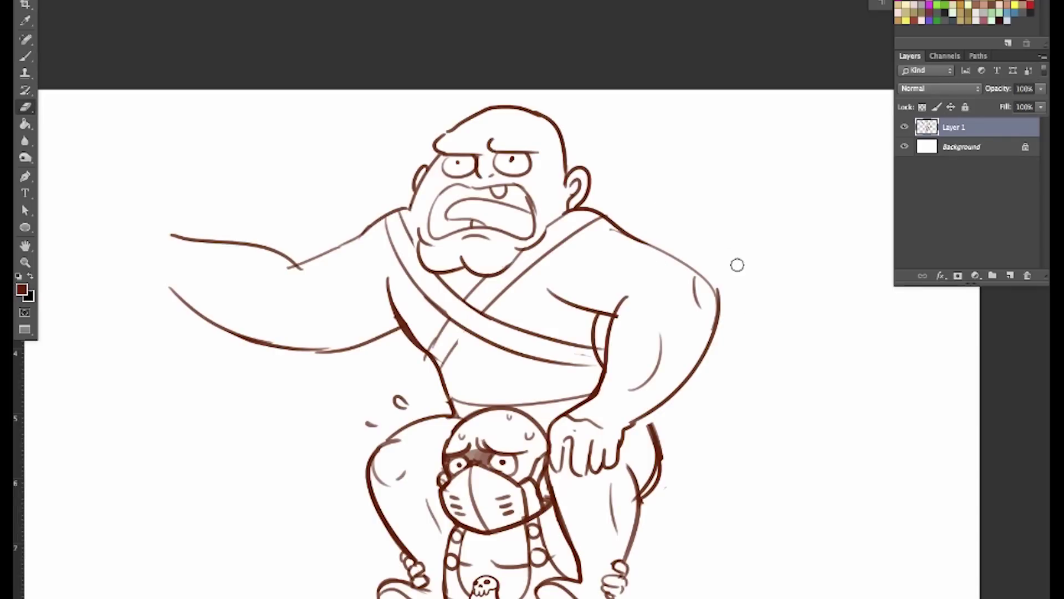
Step: Draw small round rivets spaced along both chest straps
scroll(763, 430, up, 5)
key(b)
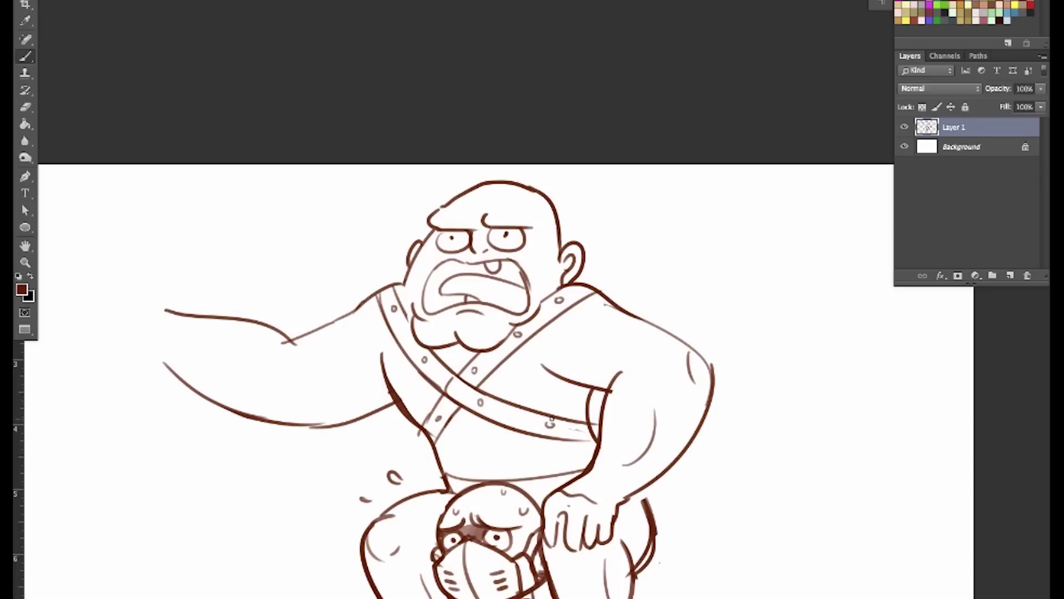
drag(717, 493, 714, 465)
Step: Shorten the extended forearm's upper line and sketch a pointing hand with curled lower fingers at its end
key(e)
drag(508, 341, 691, 380)
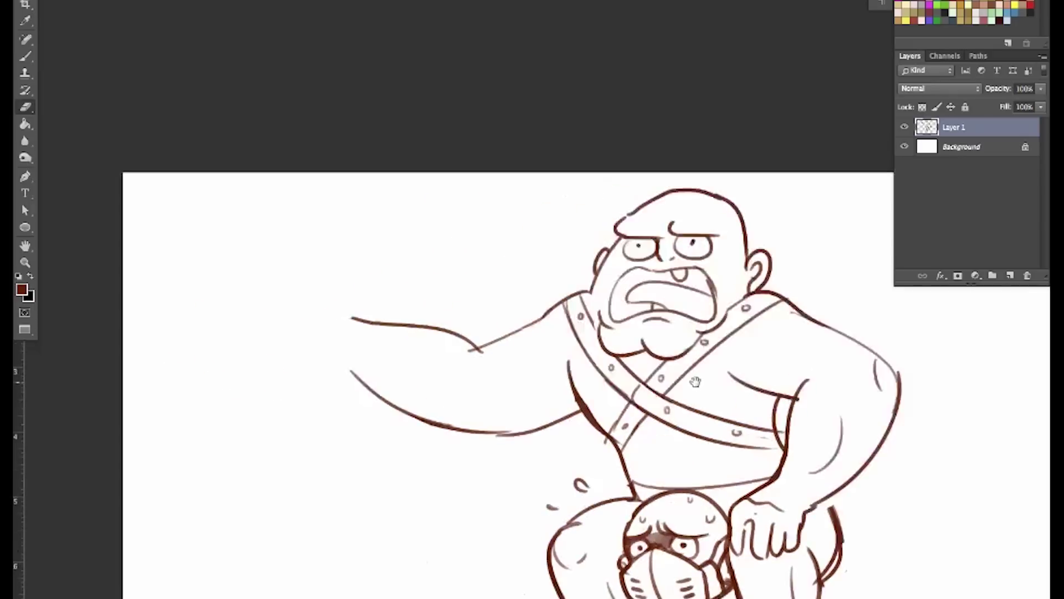
key(b)
mouse_move(345, 373)
mouse_down()
mouse_move(298, 366)
mouse_move(309, 358)
mouse_move(312, 380)
mouse_move(329, 355)
mouse_move(303, 313)
mouse_move(312, 319)
mouse_move(286, 344)
mouse_move(308, 320)
mouse_move(257, 331)
mouse_move(365, 323)
mouse_move(323, 322)
mouse_move(346, 285)
mouse_up()
key(ctrl+z)
key(ctrl+z)
key(e)
key(b)
key(e)
key(b)
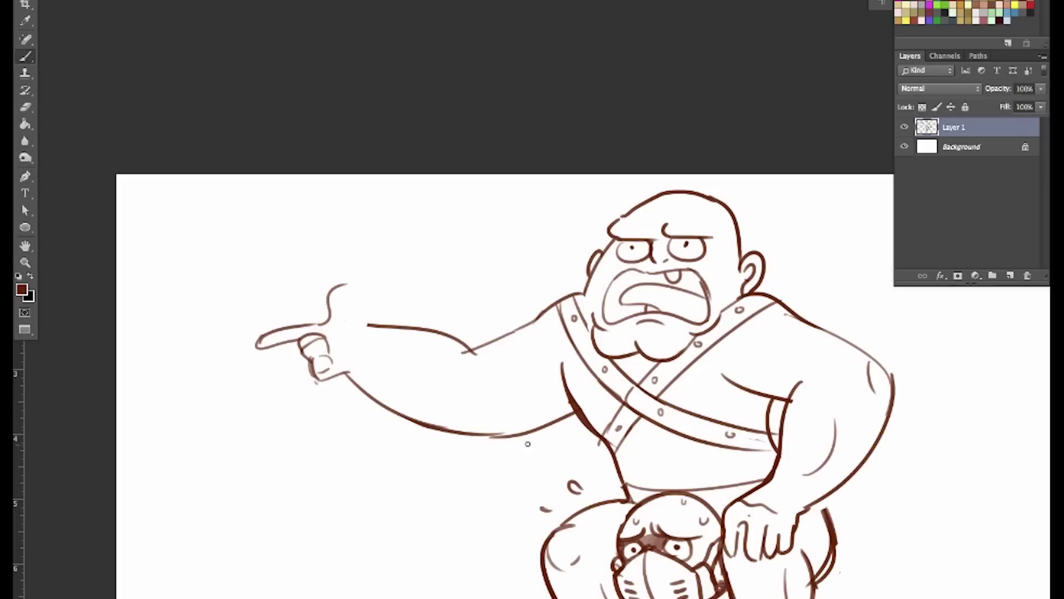
Step: Undo the thumb stroke and erase the pointing finger and upper knuckles, keeping only the lowest curled finger
key(ctrl+z)
key(e)
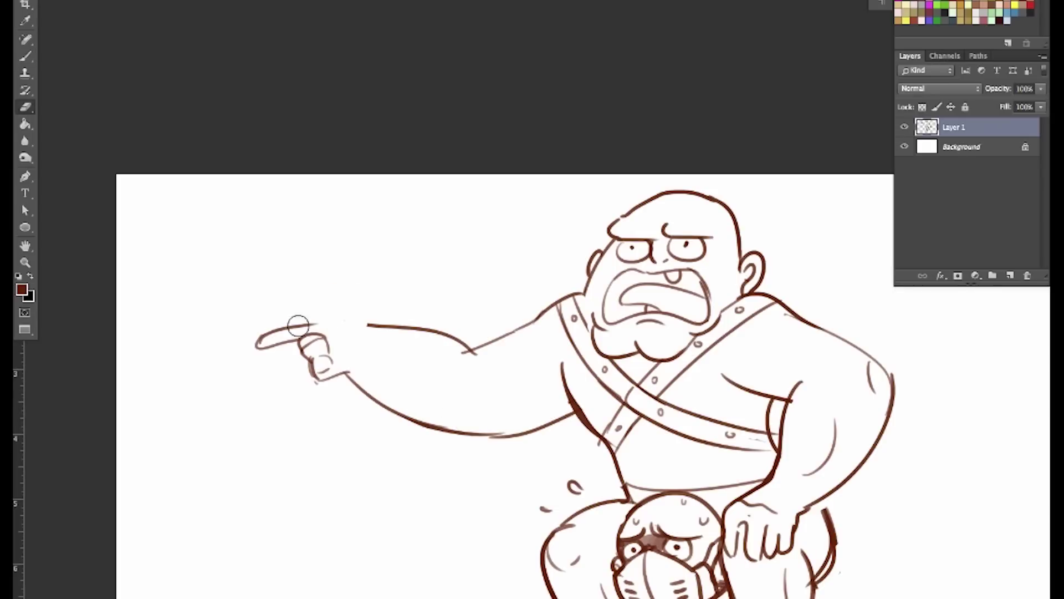
mouse_move(297, 326)
mouse_down()
mouse_move(290, 334)
mouse_move(316, 342)
mouse_move(312, 370)
mouse_move(318, 358)
mouse_up()
key(b)
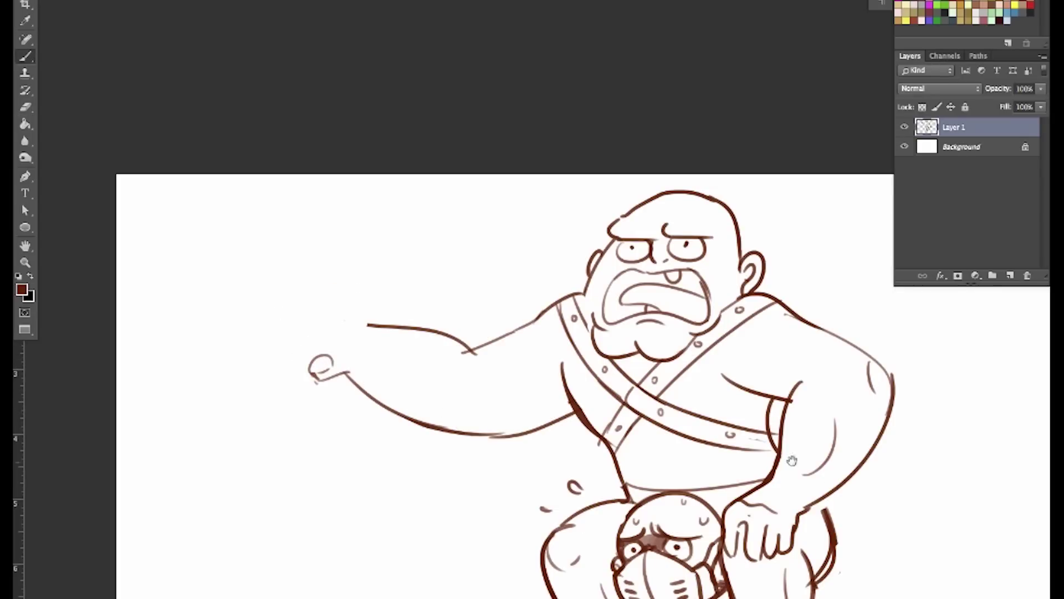
Step: Add curled fingers above the remaining one to form a gripping fist and sketch a weapon handle below it
drag(828, 478, 780, 483)
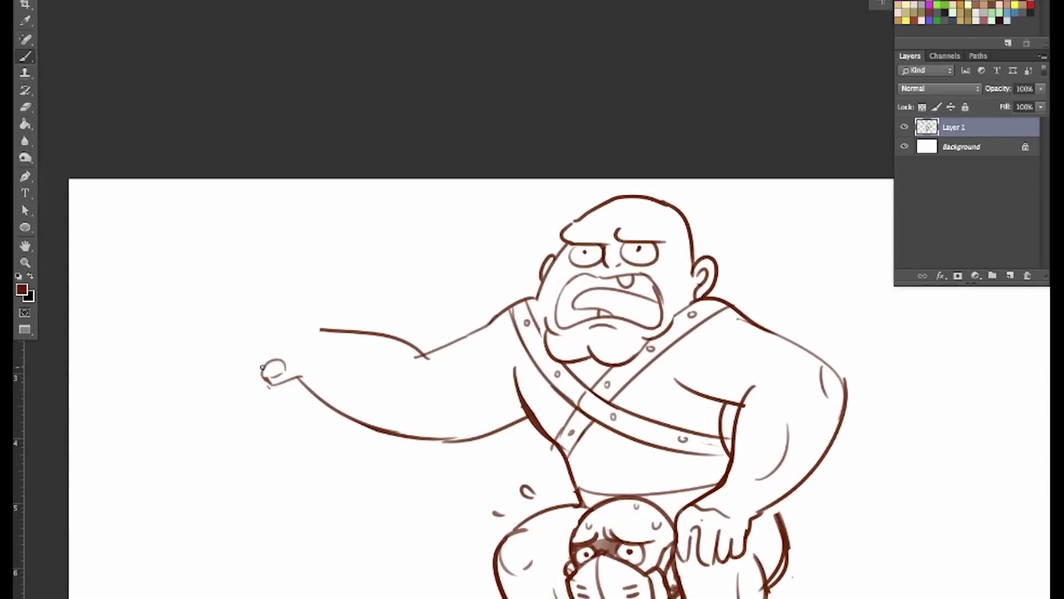
mouse_move(262, 369)
mouse_down()
mouse_move(281, 357)
mouse_move(251, 356)
mouse_move(278, 354)
mouse_move(323, 453)
mouse_up()
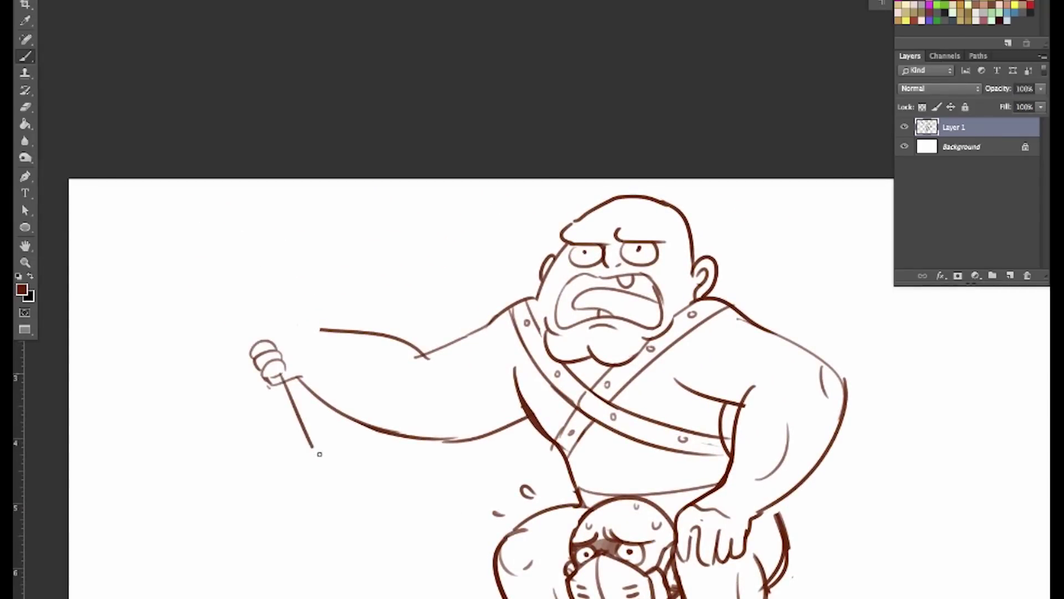
key(e)
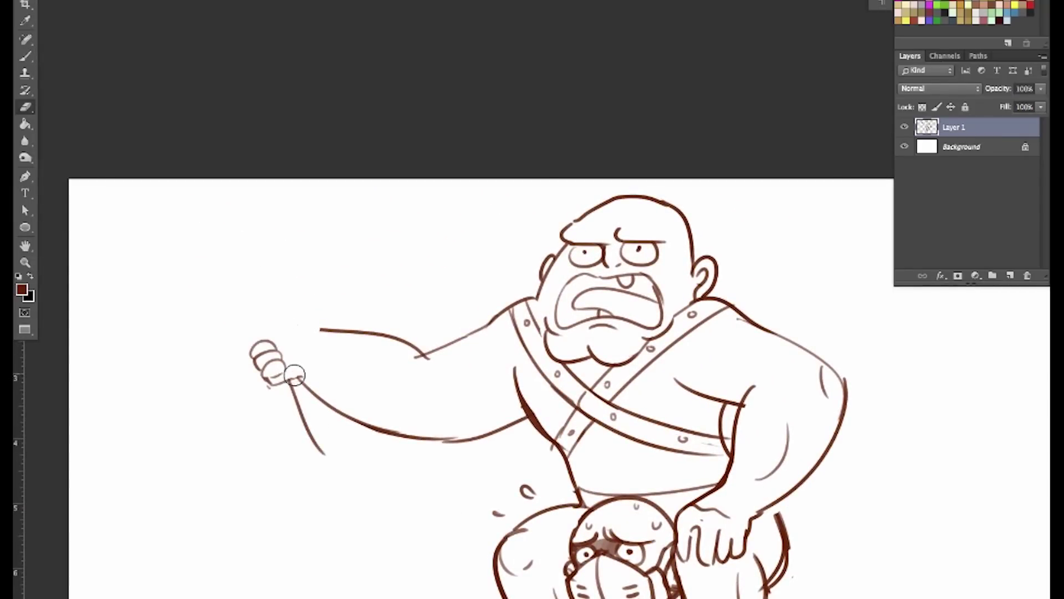
drag(294, 376, 328, 459)
mouse_move(311, 391)
mouse_down()
mouse_move(327, 427)
mouse_move(300, 339)
mouse_move(236, 308)
mouse_move(207, 242)
mouse_move(218, 220)
mouse_move(207, 224)
mouse_move(252, 196)
mouse_move(294, 274)
mouse_move(317, 360)
mouse_move(258, 346)
mouse_move(269, 381)
mouse_move(259, 375)
mouse_move(285, 370)
mouse_up()
Step: Draw a large rounded club rising from the fist and rework the fingers, handle and wrist line around it
key(b)
key(e)
key(b)
key(ctrl+z)
key(e)
key(b)
key(e)
key(b)
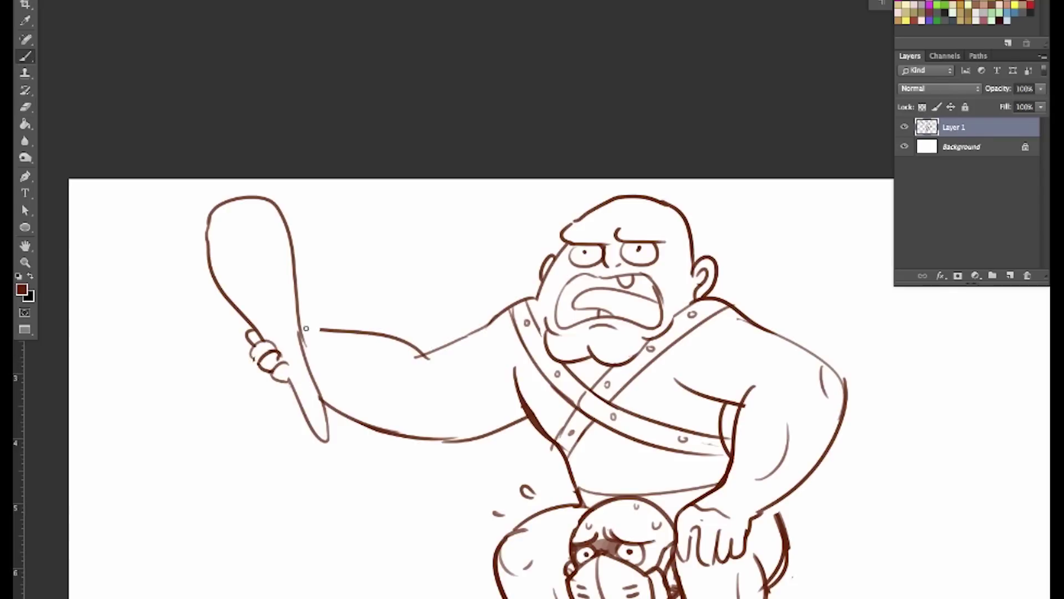
Step: Draw the thumb wrapping over the club and connect it to the forearm's upper line, erasing the club edge behind it
mouse_move(308, 332)
mouse_down()
mouse_move(290, 330)
mouse_move(299, 314)
mouse_up()
key(ctrl+z)
mouse_move(296, 314)
mouse_down()
mouse_move(311, 350)
mouse_move(293, 307)
mouse_up()
key(e)
key(ctrl+z)
key(b)
mouse_move(289, 309)
mouse_down()
mouse_move(321, 355)
mouse_move(305, 357)
mouse_up()
key(e)
key(b)
key(ctrl+z)
Step: Tidy the gripping fingers and redraw the club's handle end with a thicker, rounded outline
key(e)
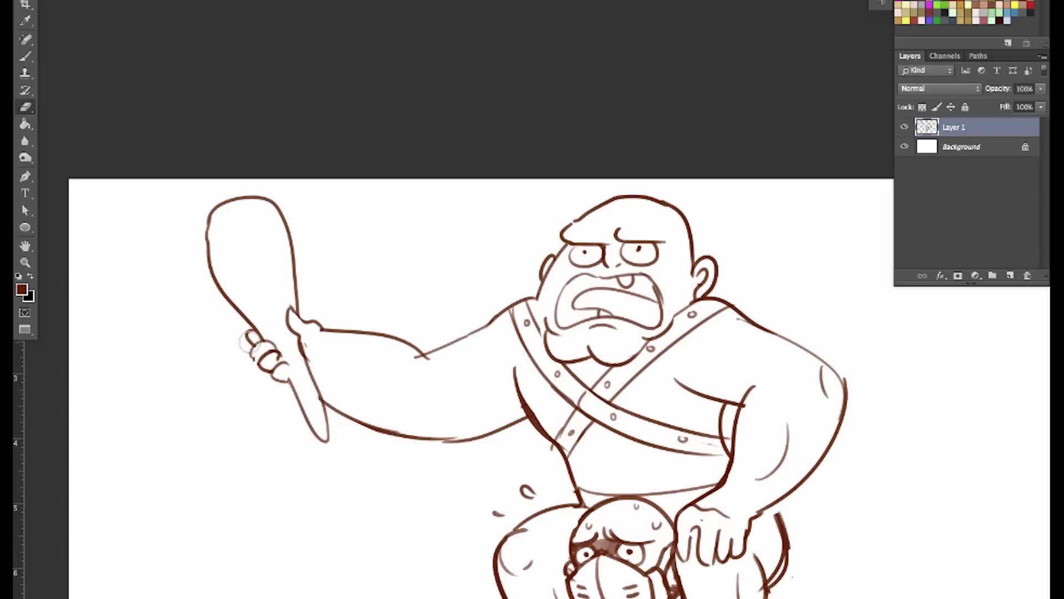
key(b)
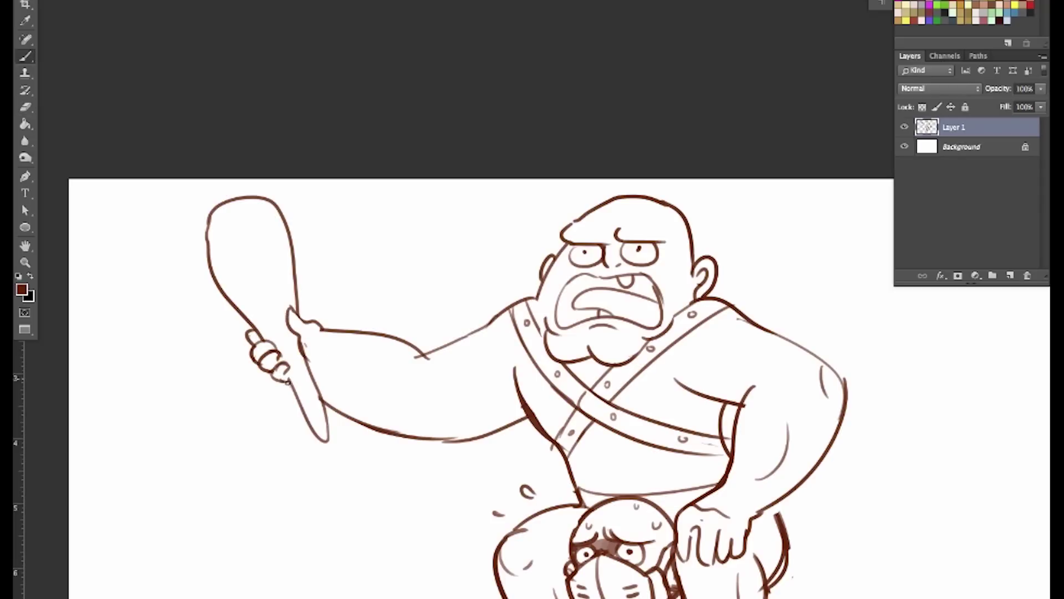
drag(287, 382, 333, 445)
key(e)
mouse_move(304, 373)
mouse_down()
mouse_move(325, 443)
mouse_move(304, 349)
mouse_up()
key(b)
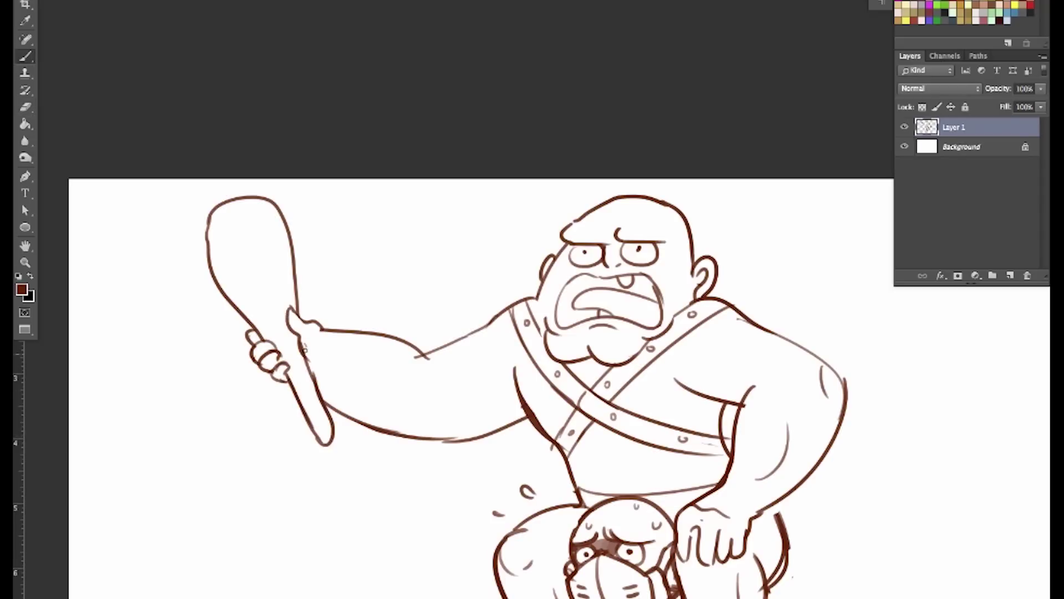
Step: Add small knobs around the club's edges, erasing the outline where they protrude
key(e)
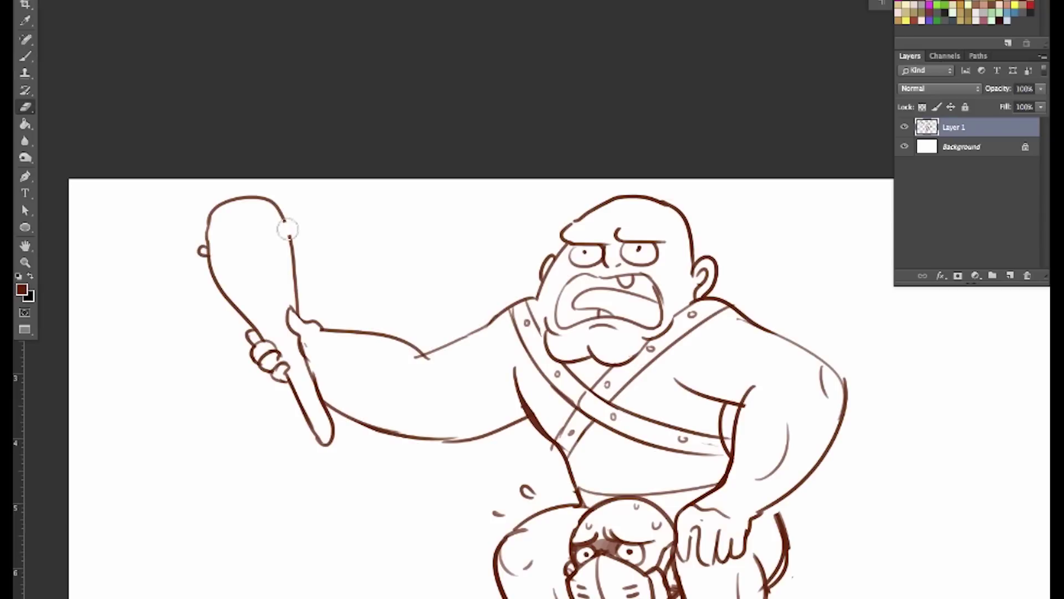
drag(290, 225, 291, 228)
key(b)
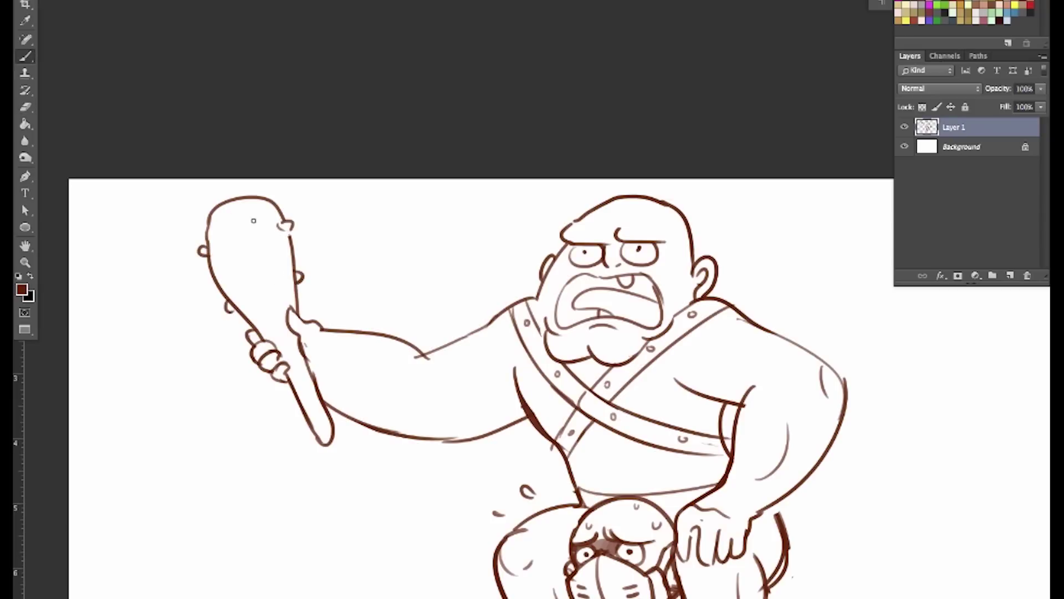
Step: Clean up the elbow crease of the club arm and add muscle curves inside its forearm and upper arm
key(v)
drag(735, 441, 671, 377)
key(e)
mouse_move(350, 295)
mouse_down()
mouse_move(375, 283)
mouse_move(352, 303)
mouse_up()
key(b)
drag(367, 336, 426, 331)
drag(284, 328, 328, 340)
Step: Erase the club arm's upper contour and redraw it from wrist to shoulder with bulging forearm and upper-arm muscles
key(e)
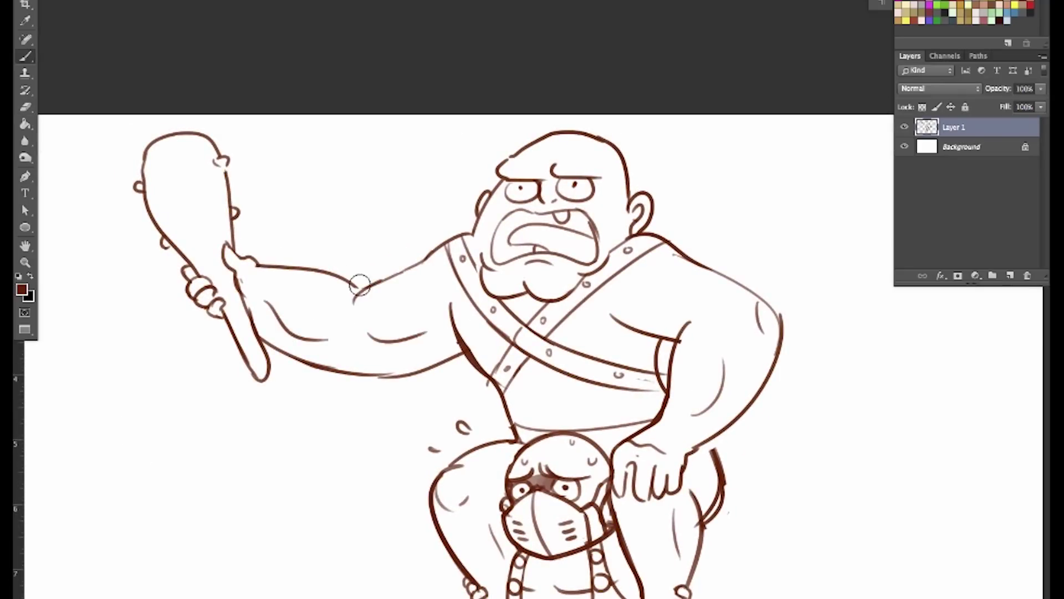
mouse_move(268, 267)
mouse_down()
mouse_move(367, 282)
mouse_move(263, 269)
mouse_move(366, 302)
mouse_up()
key(b)
key(e)
key(b)
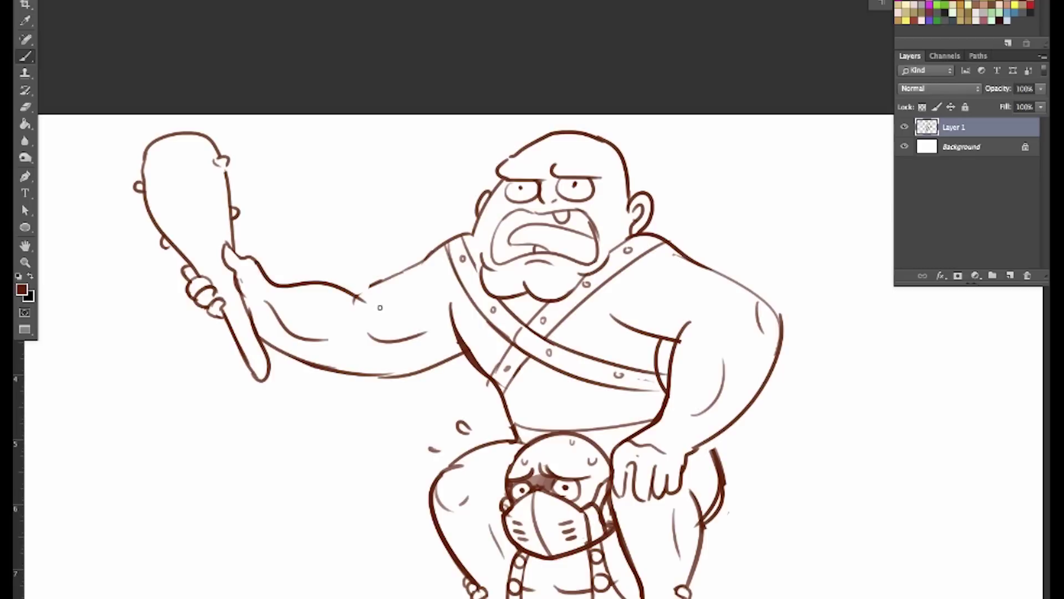
key(ctrl+z)
mouse_move(259, 265)
mouse_down()
mouse_move(274, 284)
mouse_move(381, 287)
mouse_move(470, 233)
mouse_up()
key(e)
key(b)
key(e)
key(b)
Step: Move the whole line drawing down and toward the left of the canvas, with the brute's feet near the bottom edge
mouse_move(749, 360)
mouse_down()
mouse_move(679, 291)
mouse_move(682, 378)
mouse_move(562, 407)
mouse_up()
key(ctrl+minus)
key(ctrl+t)
key(Return)
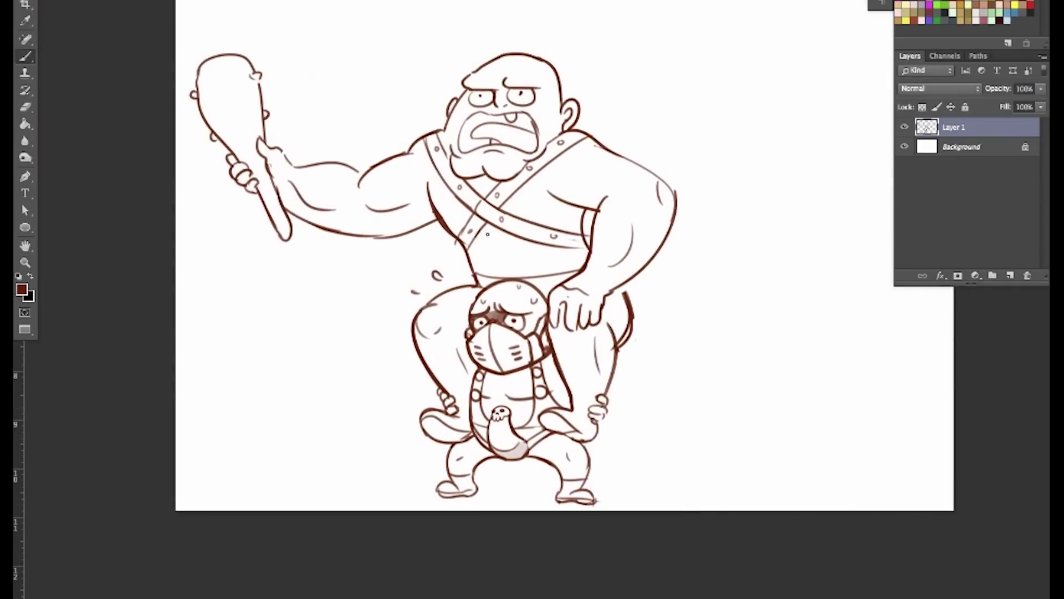
Step: Erase the giant's waist contour on the club side and waistband line, redrawing a bulging flank and an inner belly crease
key(e)
mouse_move(468, 255)
mouse_down()
mouse_move(487, 274)
mouse_move(476, 284)
mouse_up()
key(b)
key(ctrl+z)
key(ctrl+z)
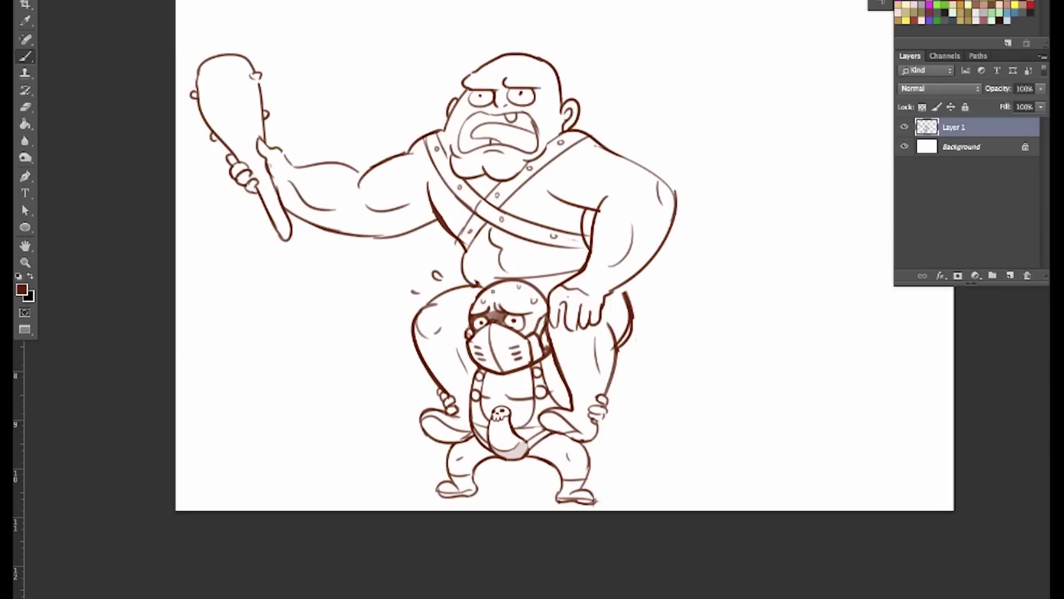
key(e)
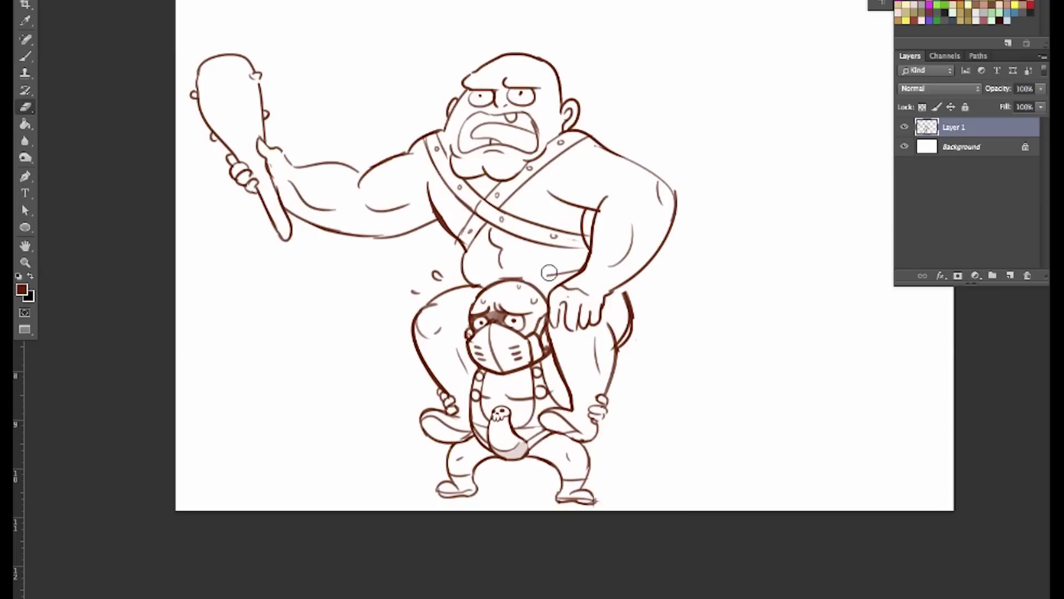
key(b)
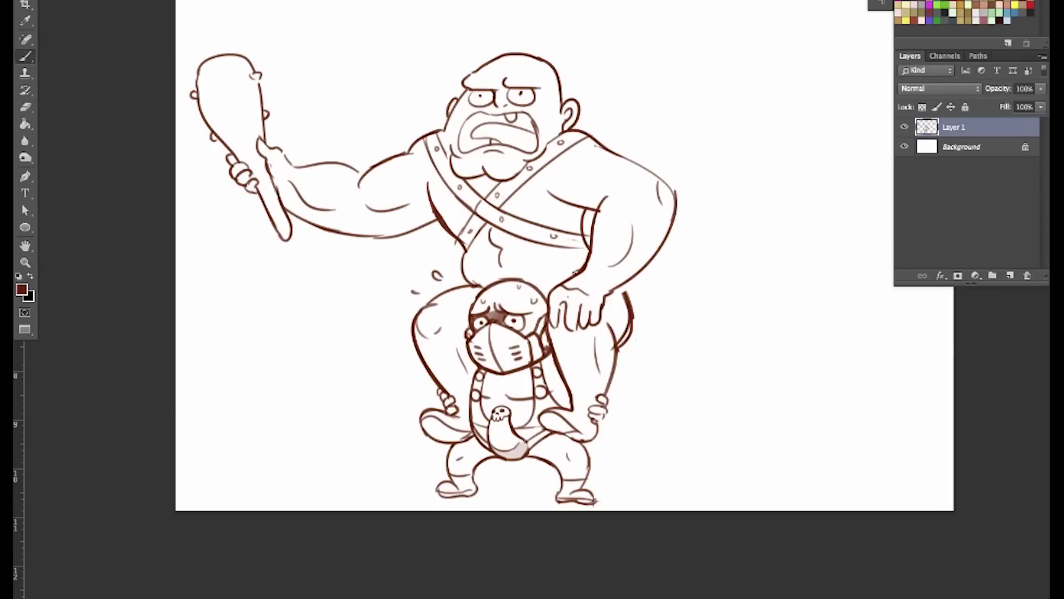
Step: Draw and shade the dark strip beneath the giant's belly, between the brute's head and the resting hand
mouse_move(578, 271)
mouse_down()
mouse_move(542, 286)
mouse_move(476, 286)
mouse_move(462, 244)
mouse_move(471, 233)
mouse_up()
key(e)
key(b)
key(e)
key(b)
Step: Erase the belly contour on the club-arm side and redraw it wider and rounder, from the chest strap to the thigh
key(e)
drag(464, 274, 474, 286)
key(b)
drag(476, 214, 465, 295)
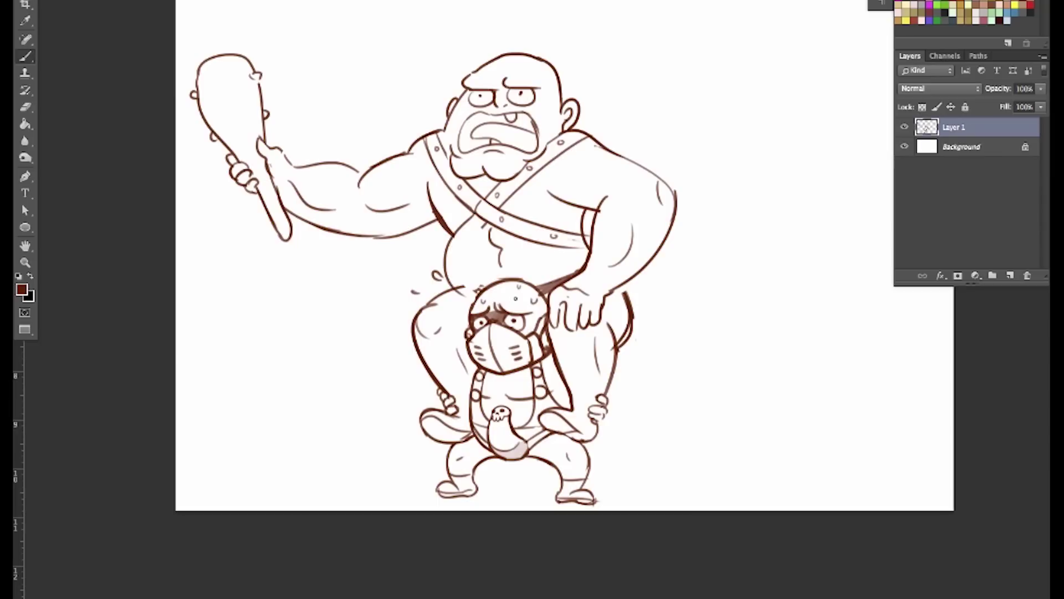
key(ctrl+z)
key(e)
key(b)
drag(447, 220, 472, 289)
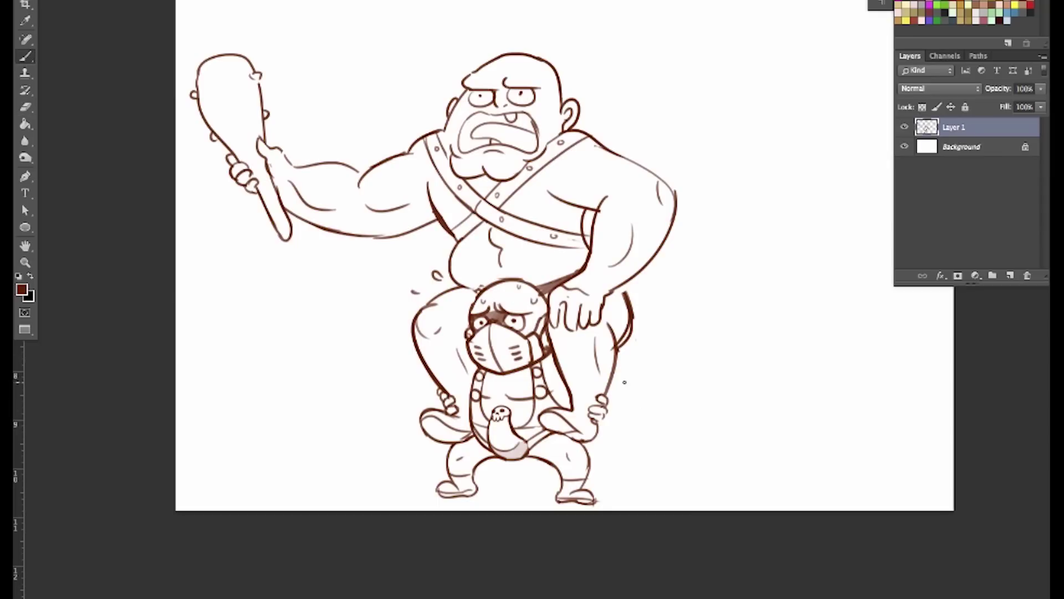
Step: Erase the belly crease, redraw it lighter and closer to the belly's outer edge, and tidy the nearby strap end
key(e)
drag(490, 232, 501, 259)
key(b)
key(e)
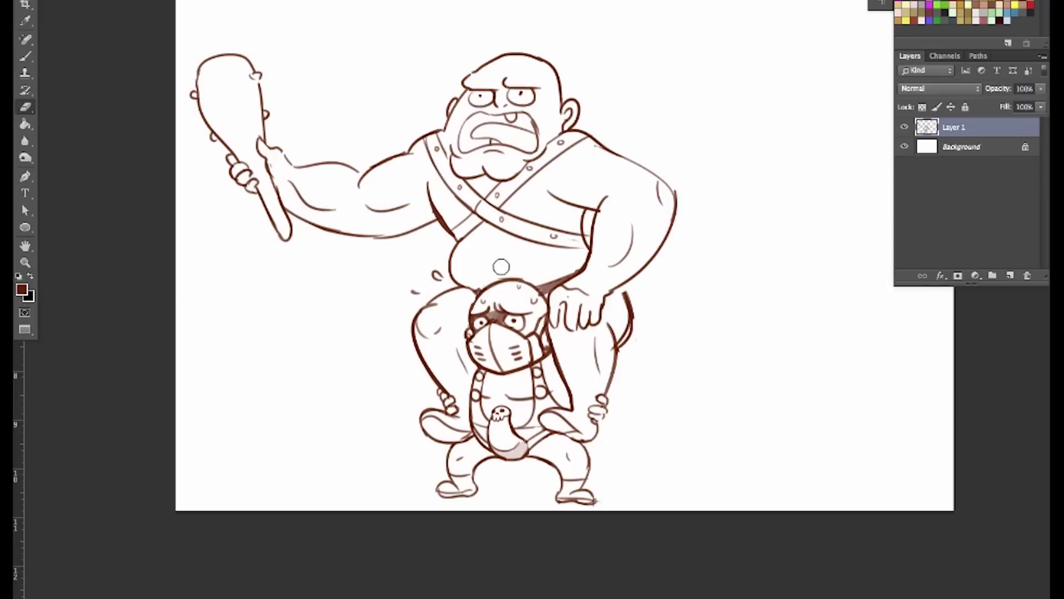
key(b)
key(ctrl+z)
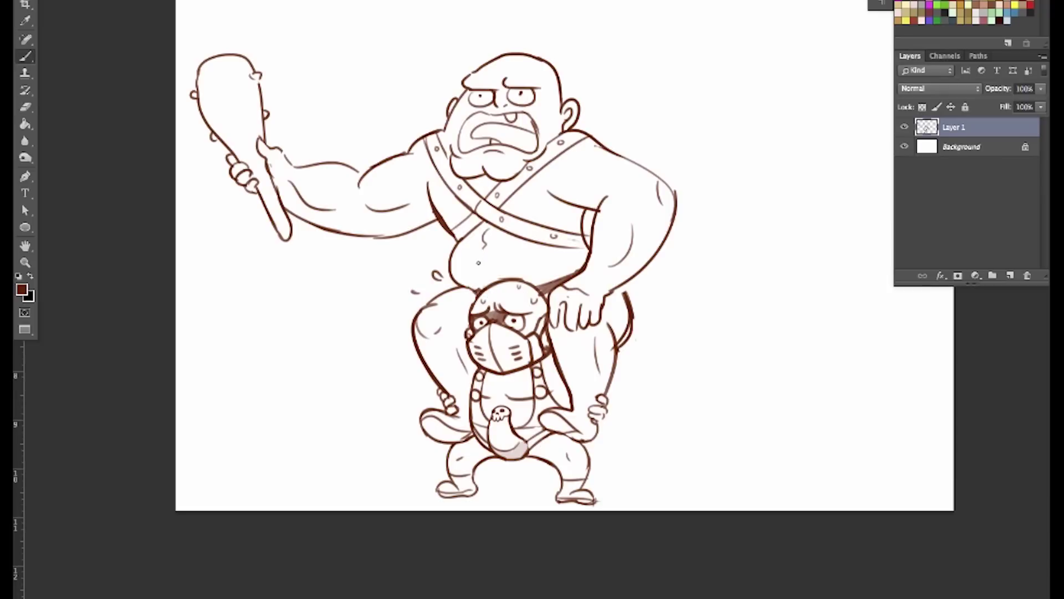
key(e)
drag(458, 240, 455, 236)
key(b)
Step: Draw small knobs on the club's face and tip, and add a muscle curve below the strap at the giant's shoulder
drag(726, 411, 708, 441)
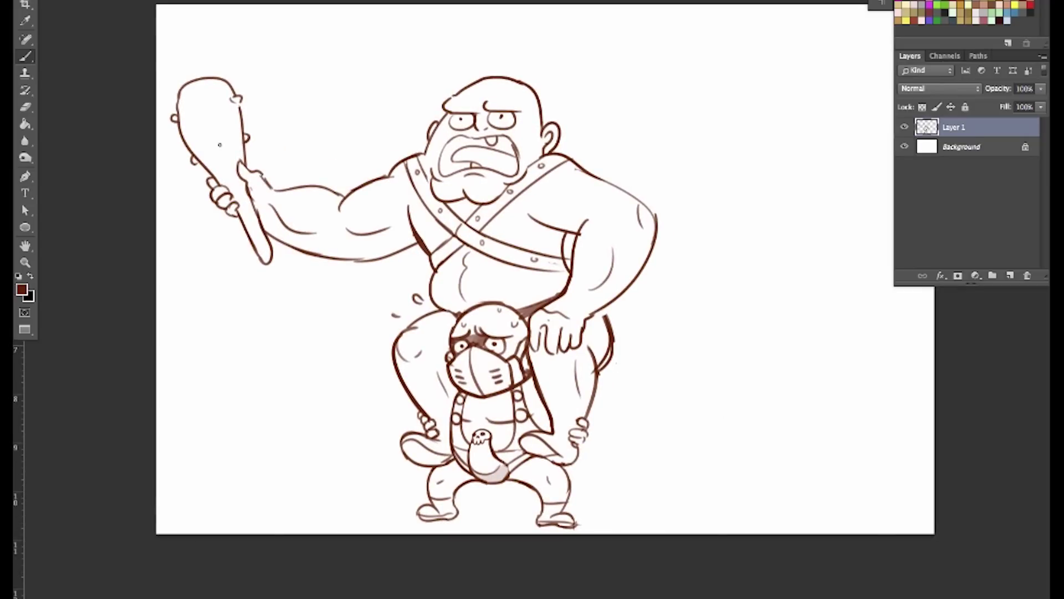
drag(773, 459, 767, 473)
key(e)
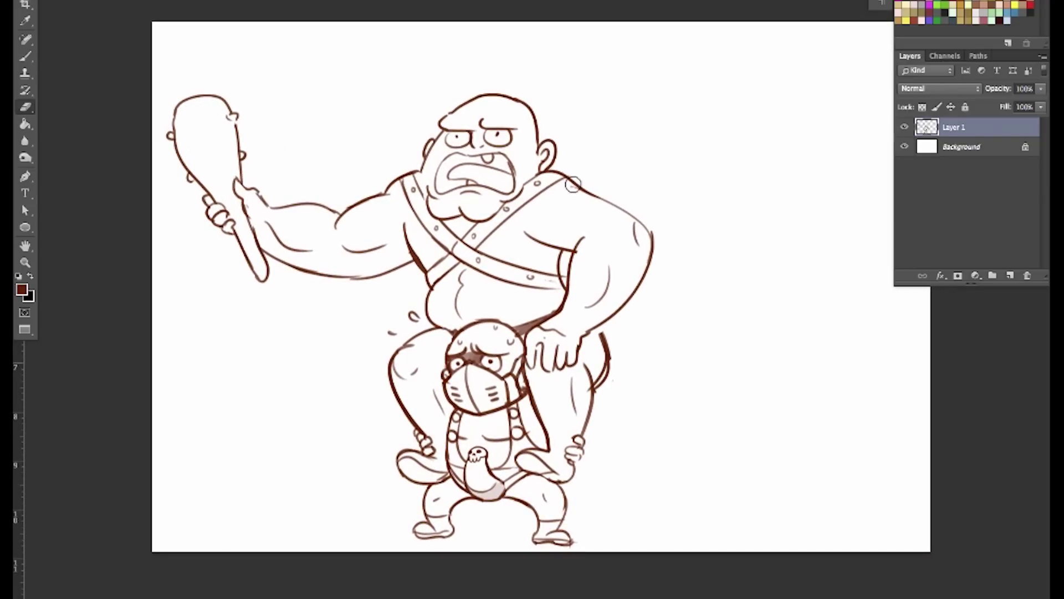
key(b)
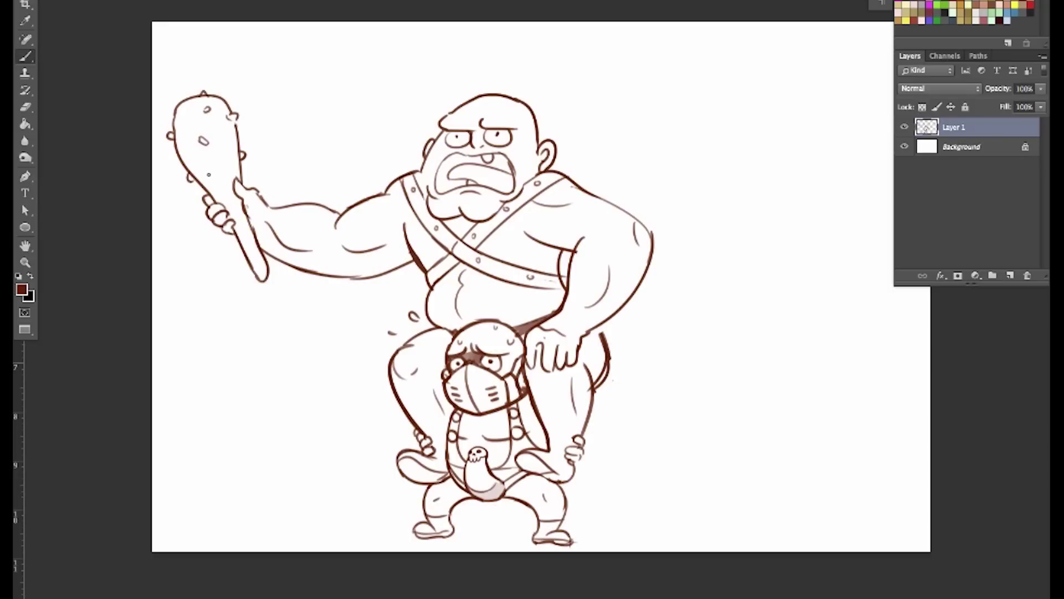
Step: Erase the outer elbow of the giant's resting arm and redraw it as a more pronounced bend
key(e)
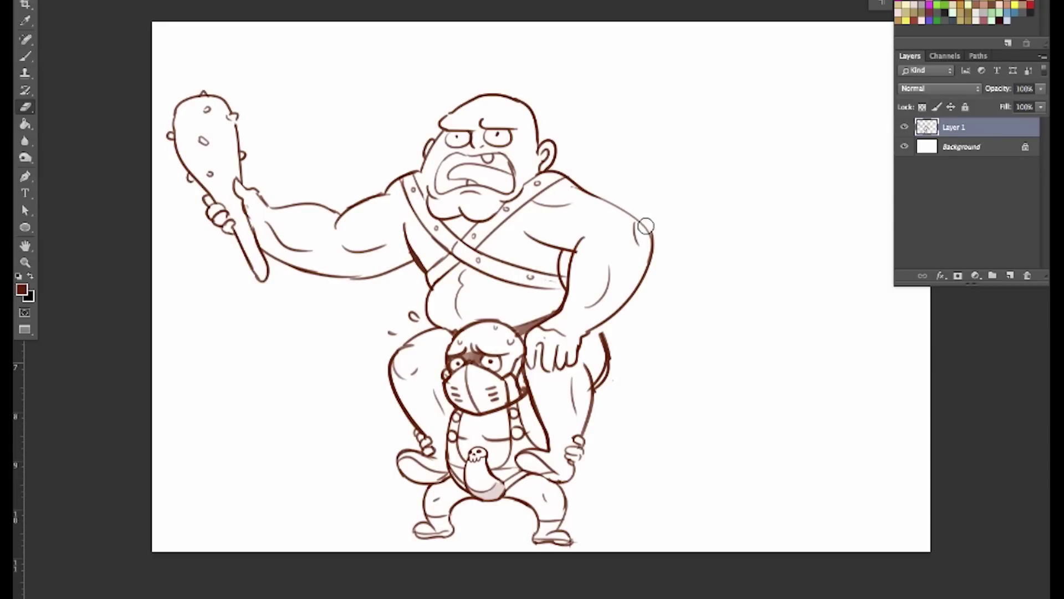
mouse_move(641, 230)
mouse_down()
mouse_move(654, 252)
mouse_move(644, 266)
mouse_up()
key(b)
key(ctrl+z)
drag(632, 213, 653, 265)
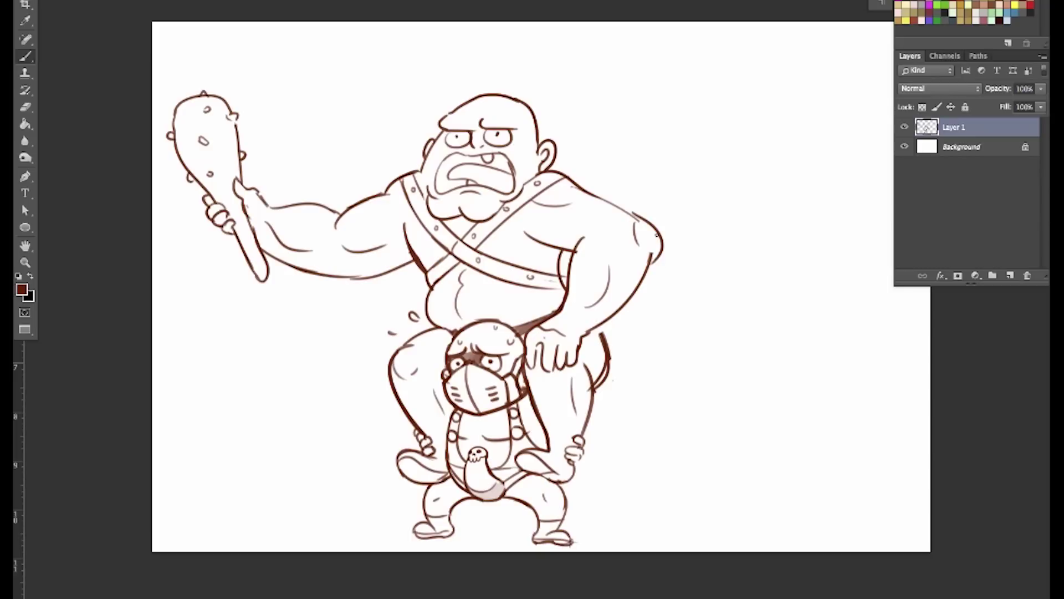
mouse_move(597, 194)
mouse_down()
mouse_move(645, 223)
mouse_move(659, 272)
mouse_move(652, 225)
mouse_move(647, 273)
mouse_up()
key(e)
key(b)
key(e)
key(b)
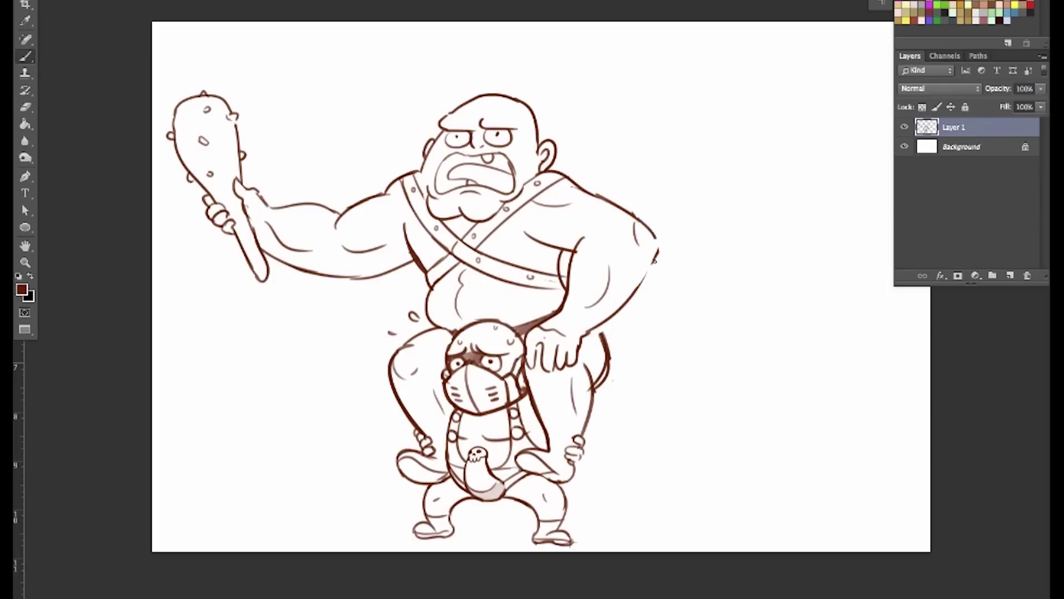
drag(653, 233, 632, 290)
Step: Clean up the torso line beside the resting arm and redraw the strap and flank lines on the belly's other side
key(e)
drag(559, 265, 577, 294)
key(b)
key(e)
mouse_move(460, 258)
mouse_down()
mouse_move(424, 299)
mouse_move(459, 264)
mouse_move(424, 277)
mouse_move(428, 300)
mouse_up()
key(b)
key(ctrl+alt+z)
key(ctrl+alt+z)
mouse_move(428, 299)
mouse_down()
mouse_move(466, 252)
mouse_move(430, 272)
mouse_move(459, 259)
mouse_move(453, 244)
mouse_up()
Step: Draw a round ring where the giant's chest straps cross, erasing the strap lines inside it
key(e)
key(b)
key(e)
key(b)
key(e)
key(b)
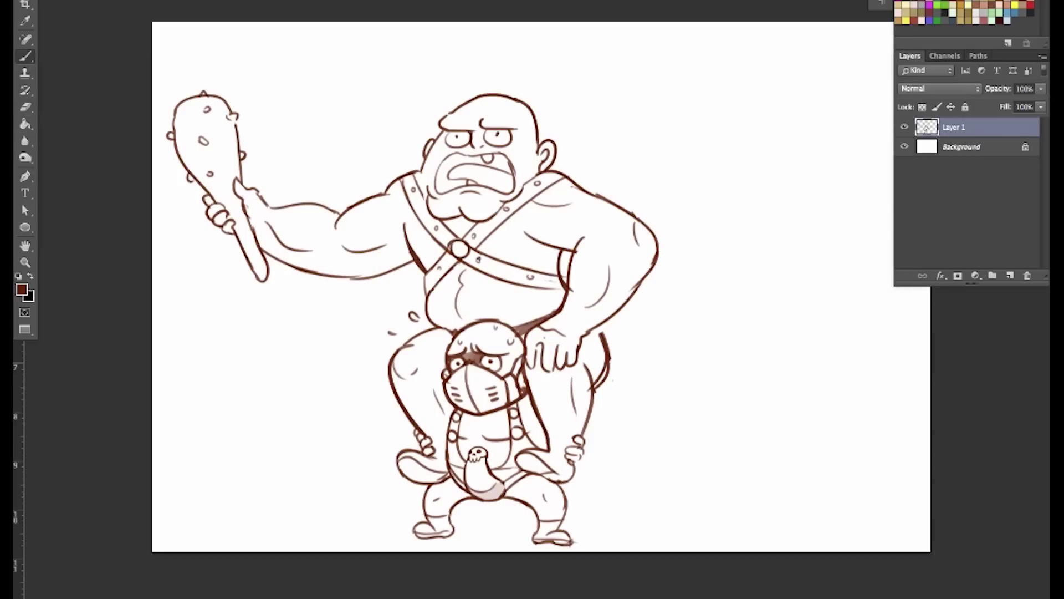
Step: Draw curved boot-top lines across both of the giant's shins
key(e)
key(b)
key(e)
drag(634, 190, 625, 224)
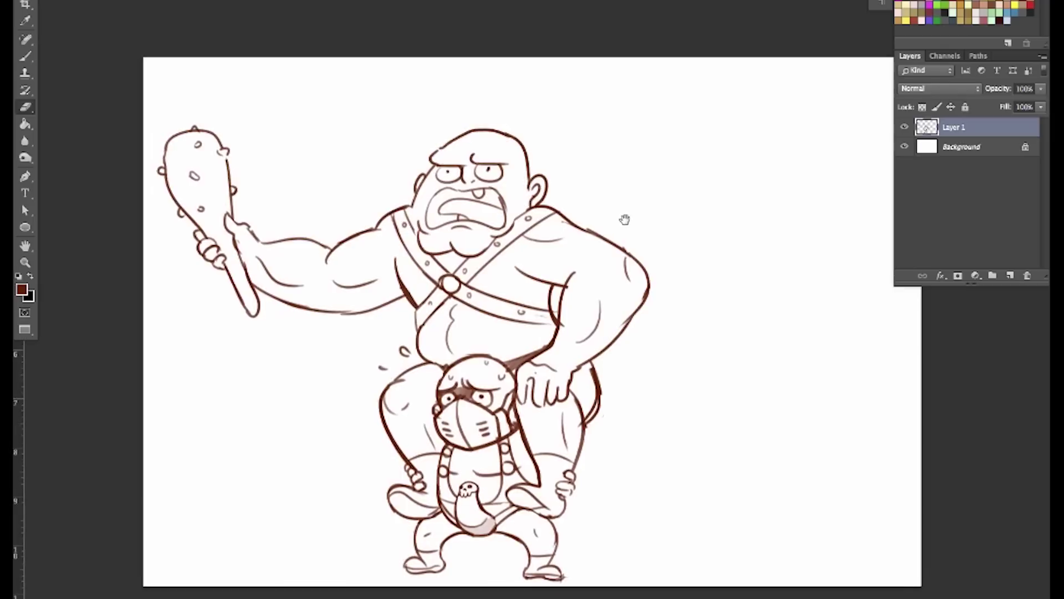
key(b)
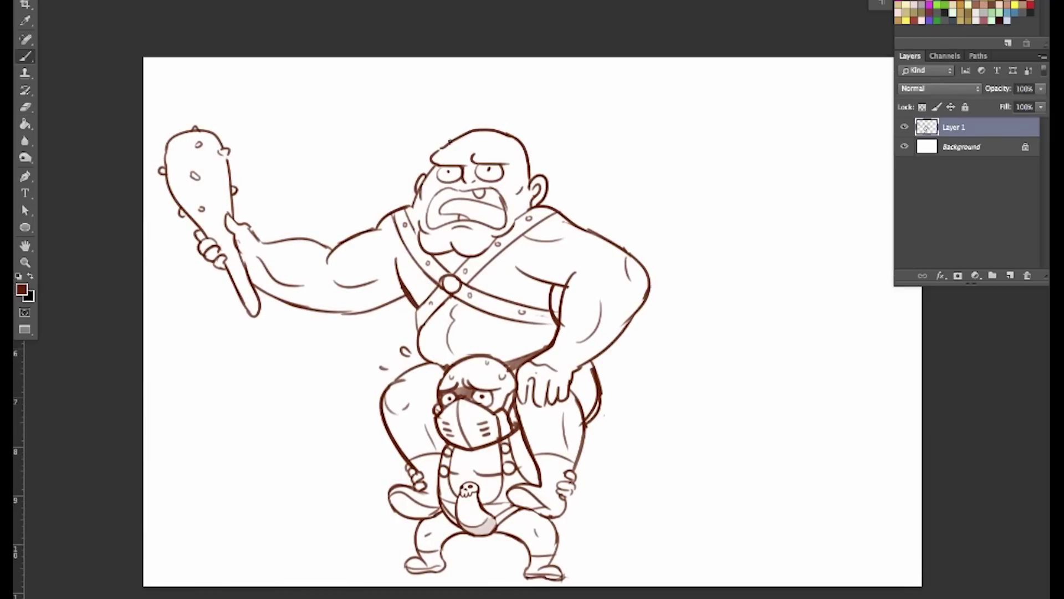
Step: Replace the top of the giant's bald head with a rough helmet dome and a brim line above the brows
mouse_move(451, 141)
mouse_down()
mouse_move(528, 145)
mouse_move(484, 132)
mouse_move(522, 144)
mouse_up()
key(e)
key(b)
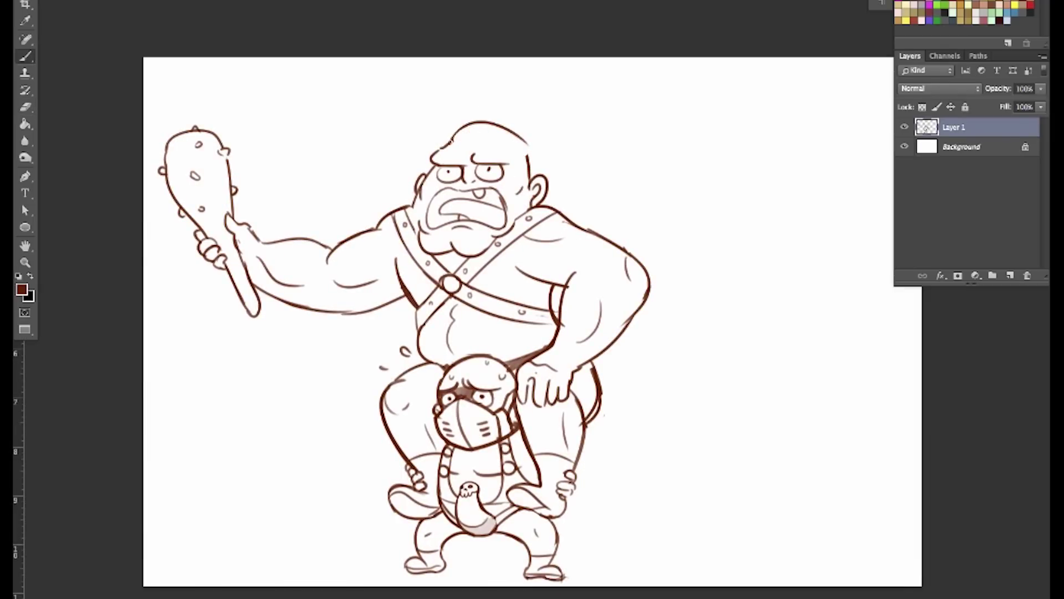
drag(450, 146, 522, 146)
key(ctrl+z)
key(e)
key(b)
mouse_move(459, 139)
mouse_down()
mouse_move(450, 138)
mouse_move(529, 149)
mouse_up()
key(e)
key(b)
mouse_move(452, 149)
mouse_down()
mouse_move(525, 146)
mouse_move(470, 124)
mouse_move(454, 132)
mouse_move(512, 126)
mouse_up()
key(e)
key(b)
Step: Erase the rough dome above the brim line and redraw a taller, rounder helmet dome
key(z)
drag(560, 157, 602, 98)
key(e)
drag(349, 128, 478, 111)
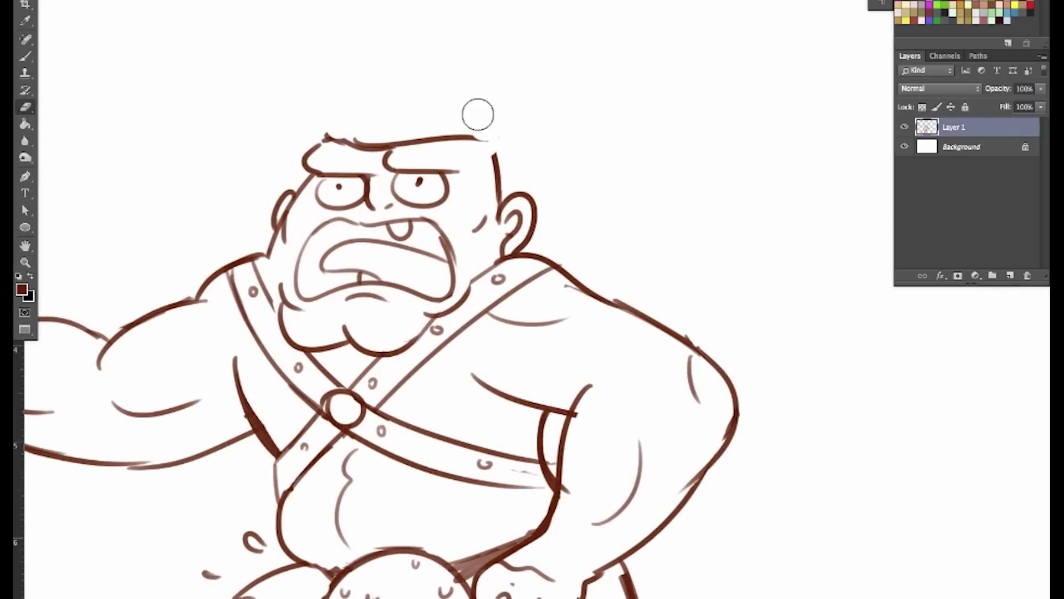
key(b)
mouse_move(325, 135)
mouse_down()
mouse_move(350, 107)
mouse_move(463, 69)
mouse_move(489, 104)
mouse_up()
key(e)
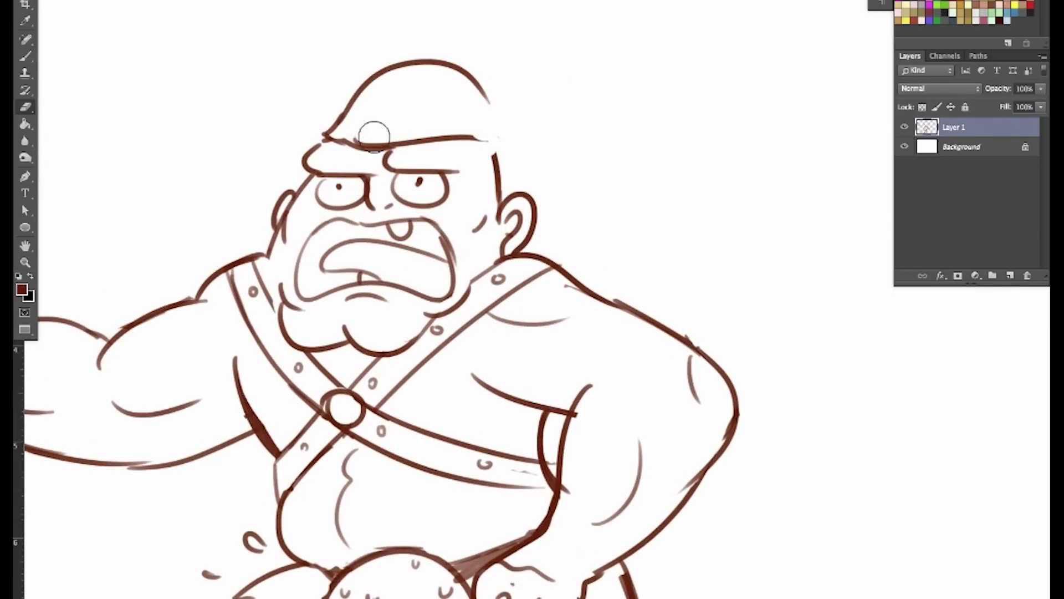
Step: Clean up the helmet's brim, flare its back edge outward, and redraw the side of the head beneath it
drag(381, 136, 444, 133)
key(b)
mouse_move(328, 136)
mouse_down()
mouse_move(490, 138)
mouse_move(482, 90)
mouse_move(507, 135)
mouse_move(492, 183)
mouse_up()
key(e)
key(b)
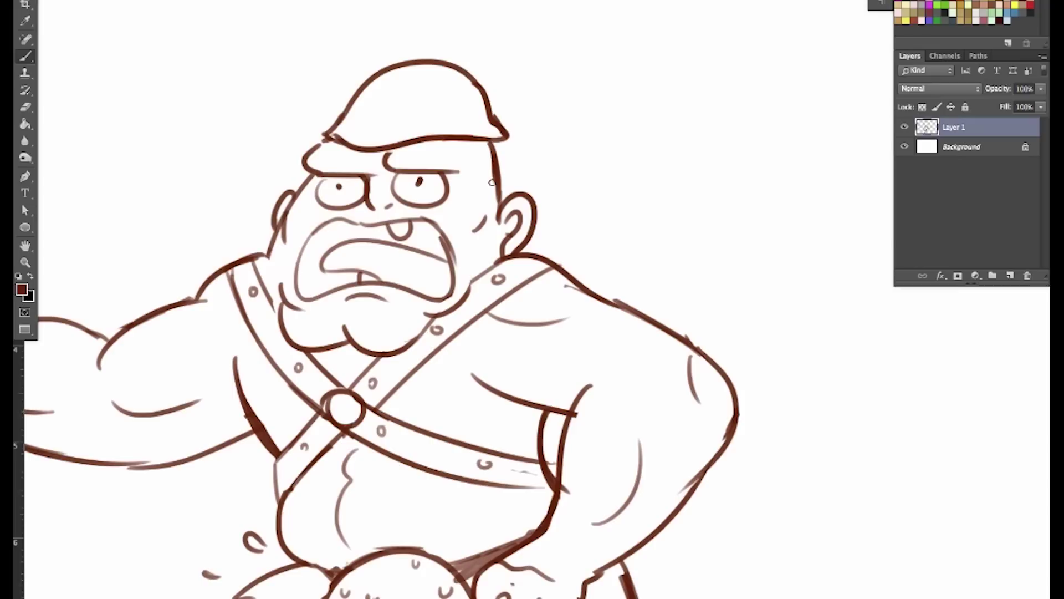
Step: Draw an arrowhead-shaped spike on top of the helmet and a small skull emblem on its front
mouse_move(404, 60)
mouse_down()
mouse_move(385, 40)
mouse_move(432, 30)
mouse_move(424, 60)
mouse_up()
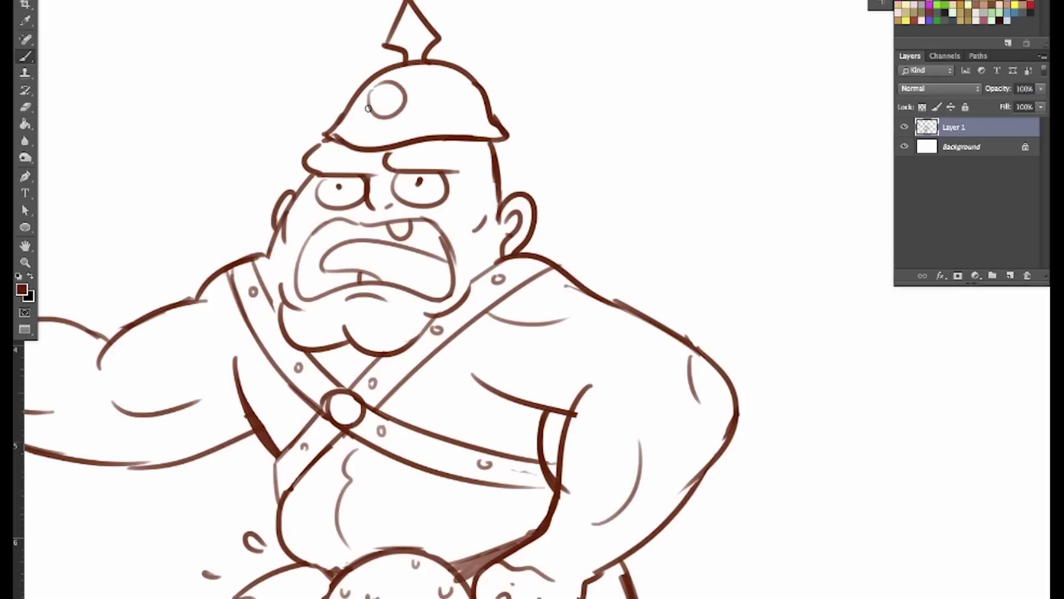
key(e)
key(b)
drag(376, 115, 378, 127)
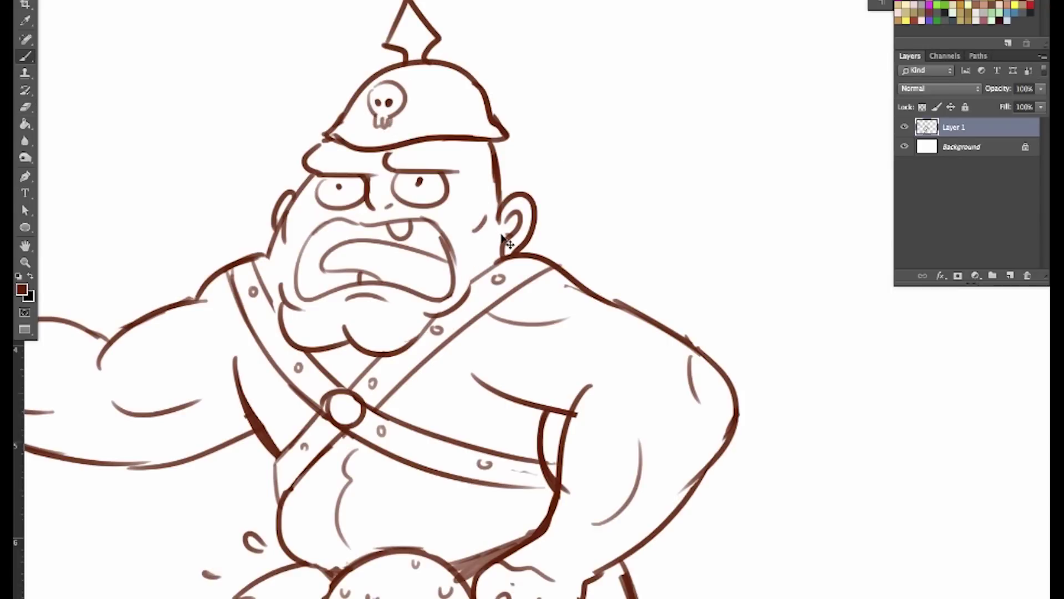
Step: Erase the belly's outer contour and adjacent sweat drop, redrawing the belly wider and extending the lower strap end to meet it
key(super+minus)
key(super+minus)
drag(633, 519, 650, 392)
scroll(650, 391, up, 3)
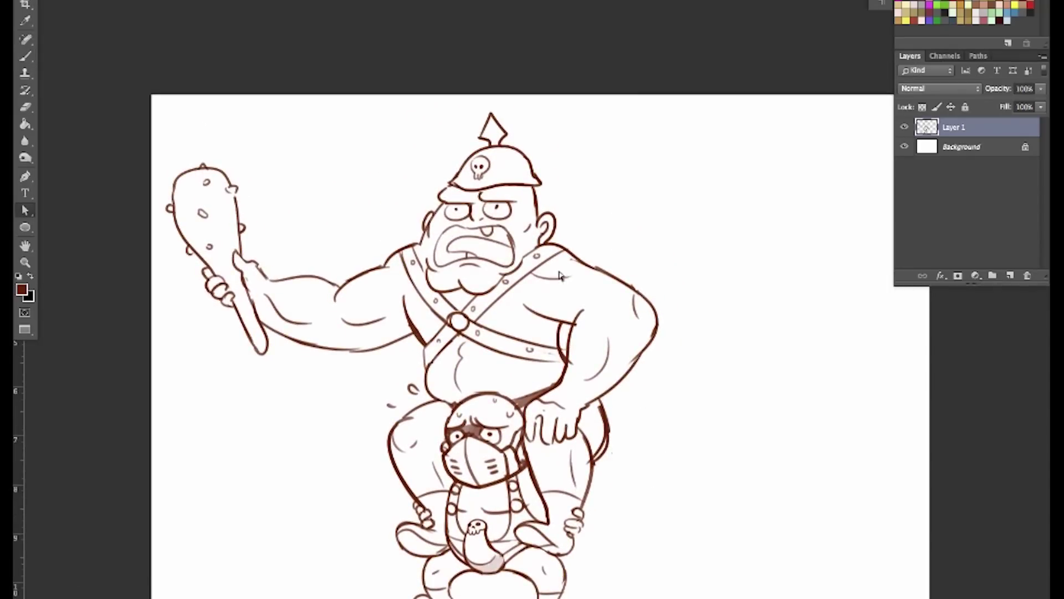
key(e)
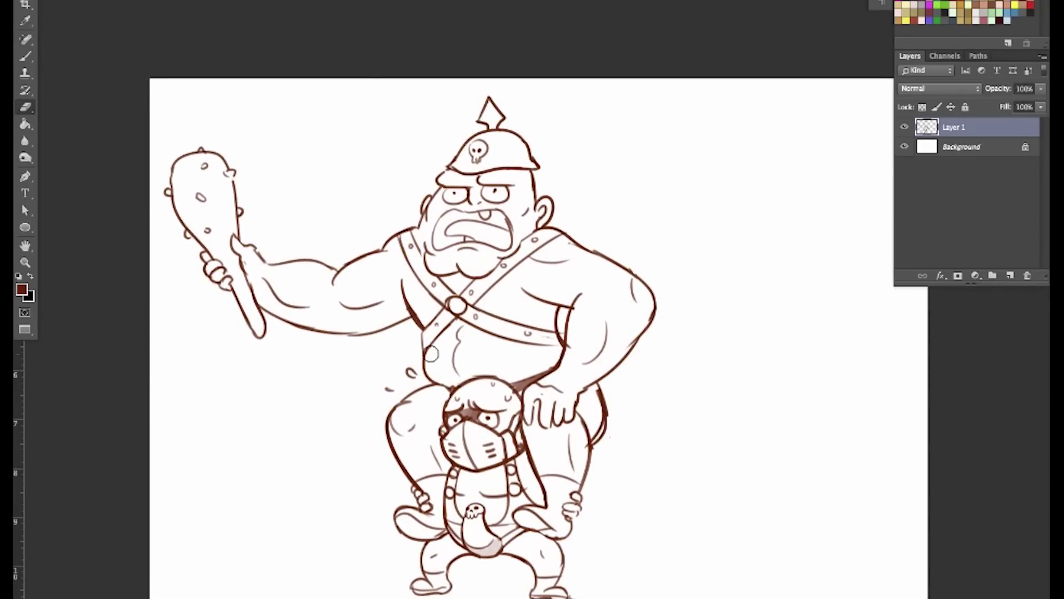
mouse_move(428, 333)
mouse_down()
mouse_move(427, 360)
mouse_move(442, 331)
mouse_up()
key(b)
mouse_move(443, 307)
mouse_down()
mouse_move(416, 340)
mouse_move(457, 313)
mouse_move(424, 352)
mouse_move(425, 343)
mouse_move(435, 382)
mouse_up()
key(ctrl+z)
key(e)
click(411, 372)
key(b)
drag(418, 338, 438, 385)
key(ctrl+z)
key(e)
key(b)
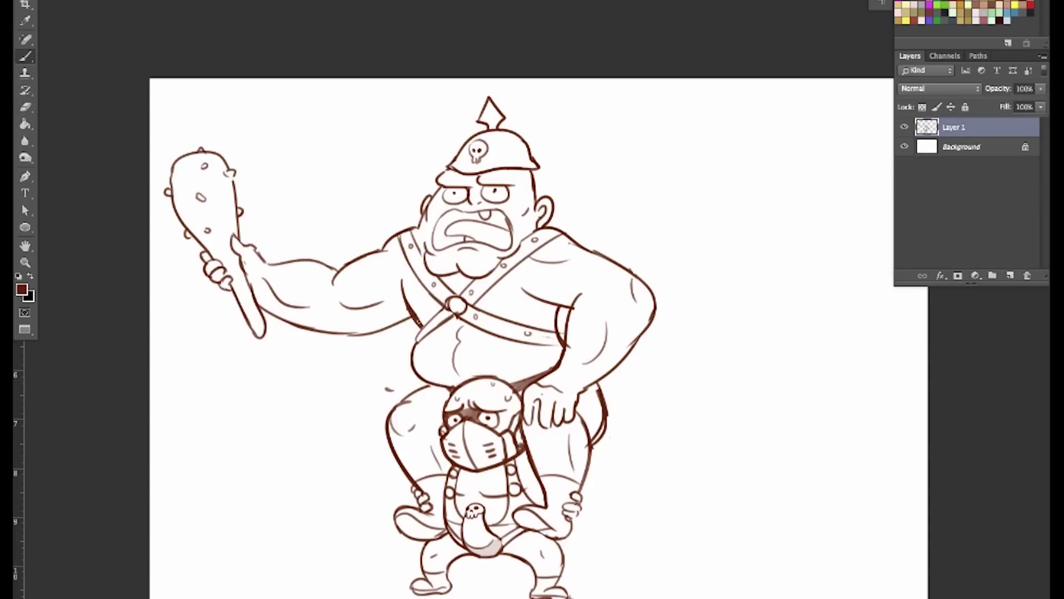
Step: Erase the remaining sweat mark beside the giant's knee and draw sweat drops flying off both sides of his helmeted head
key(e)
click(386, 389)
key(b)
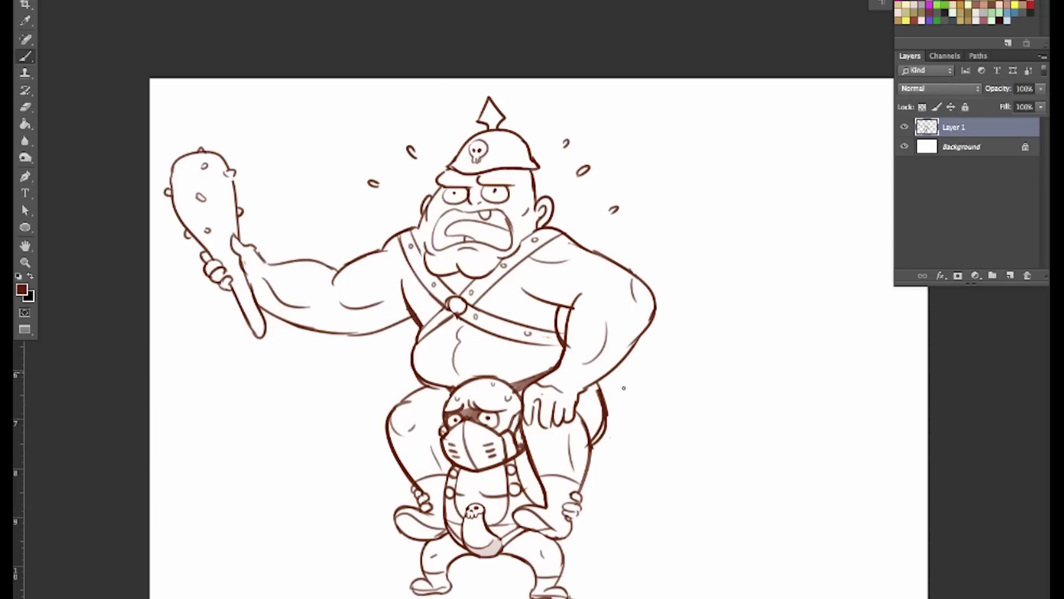
Step: Move the whole line drawing slightly to the right on the canvas
key(ctrl+t)
drag(593, 500, 631, 497)
key(Return)
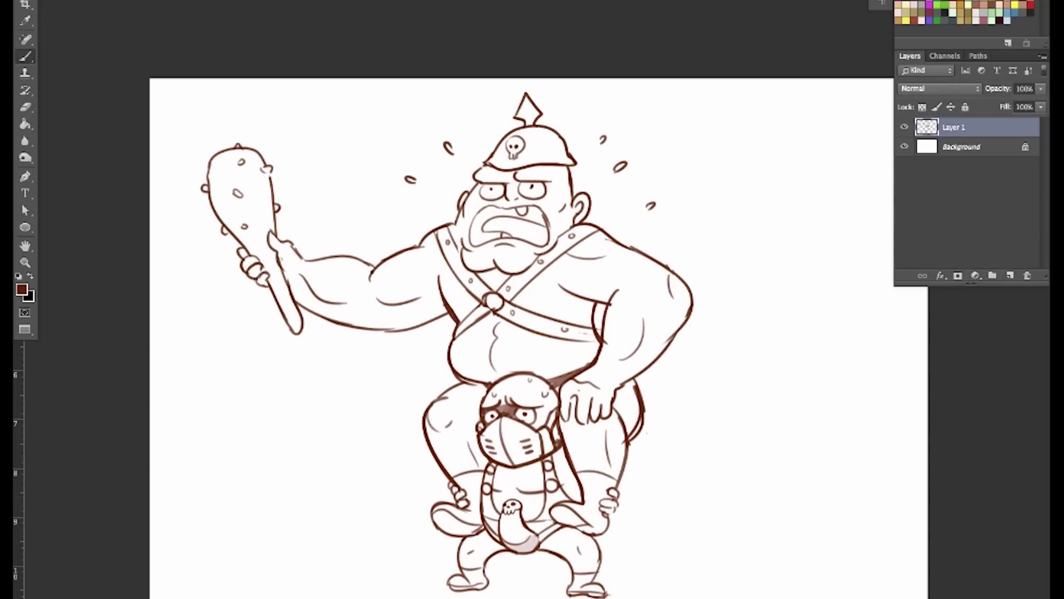
Step: Erase part of the club arm's lower contour and redraw it with a fuller upper-arm curve
key(e)
mouse_move(392, 321)
mouse_down()
mouse_move(366, 325)
mouse_move(384, 332)
mouse_up()
key(b)
Step: Clean up the lower chest strap's end beside the resting arm and redraw its edge and rivets
scroll(732, 462, right, 3)
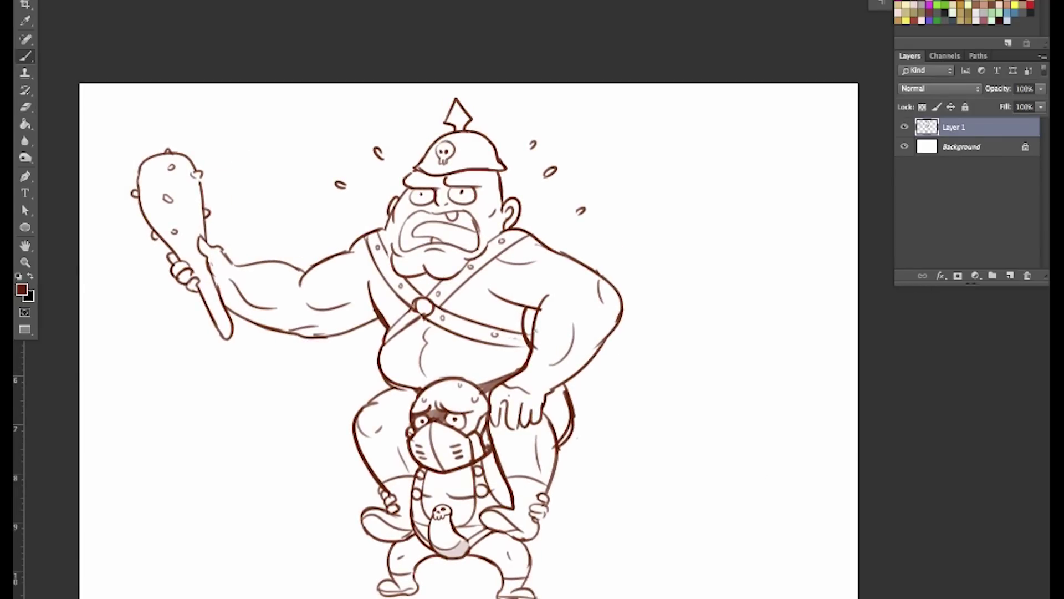
key(e)
drag(533, 340, 532, 311)
key(b)
key(e)
drag(509, 341, 488, 328)
key(b)
Step: Shade the loincloth behind the giant's hip and both of his boots in translucent red-brown
drag(547, 401, 625, 408)
key(ctrl+z)
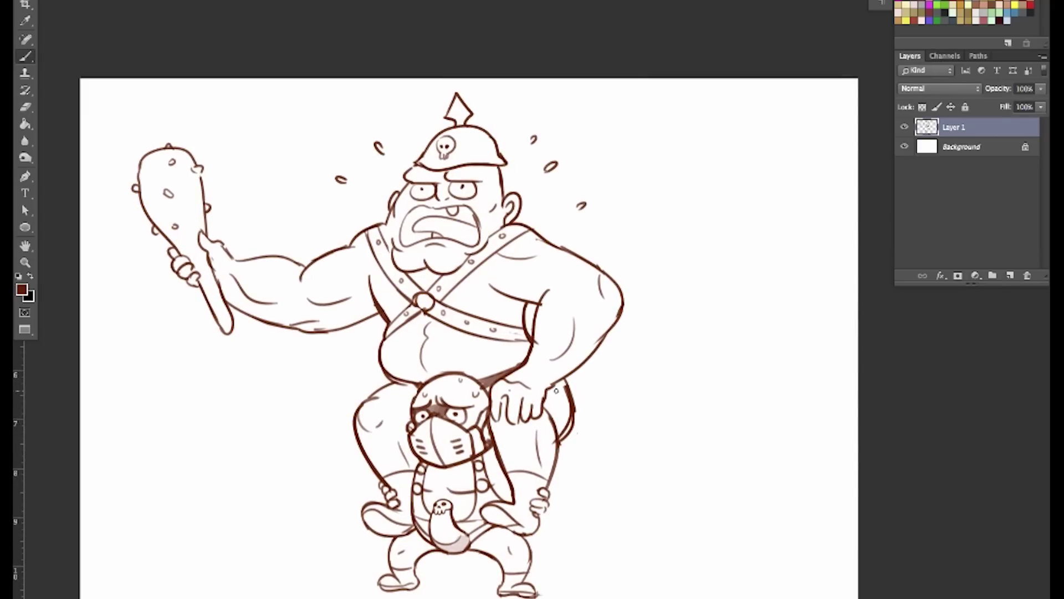
drag(557, 387, 566, 421)
mouse_move(367, 509)
mouse_down()
mouse_move(408, 518)
mouse_move(391, 484)
mouse_up()
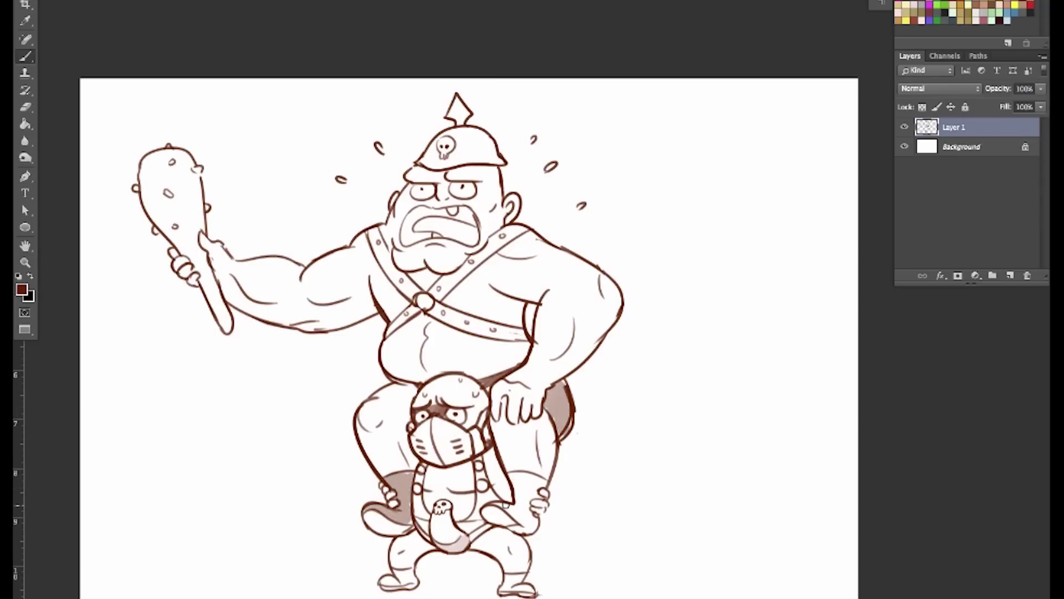
mouse_move(506, 505)
mouse_down()
mouse_move(517, 511)
mouse_move(513, 474)
mouse_move(530, 488)
mouse_move(524, 523)
mouse_up()
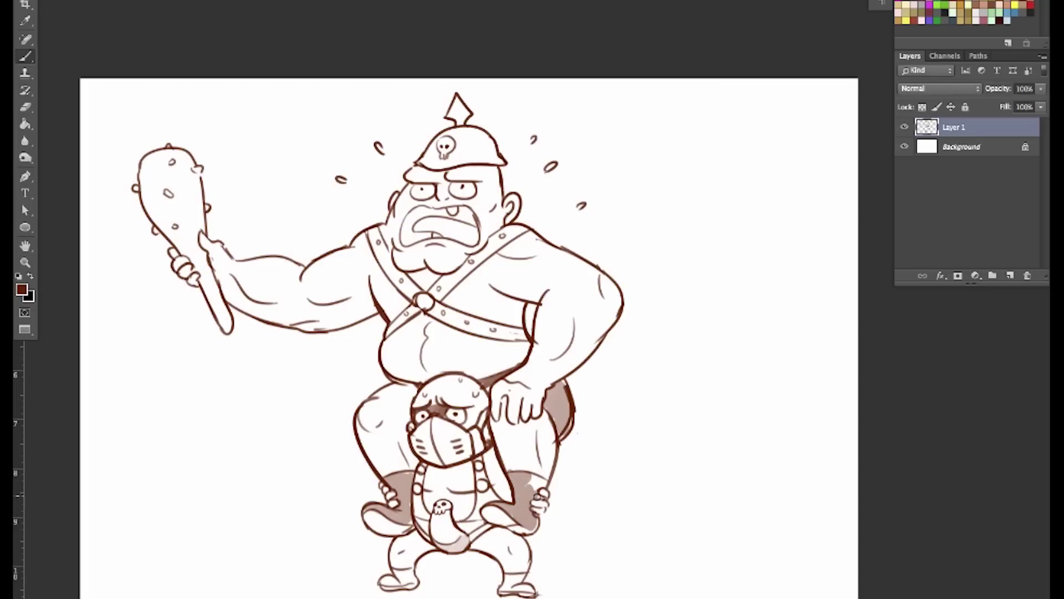
Step: Shade the club and helmet in translucent red-brown, leaving the helmet's spike and skull emblem white
drag(684, 436, 689, 450)
mouse_move(149, 176)
mouse_down()
mouse_move(157, 222)
mouse_move(197, 267)
mouse_move(230, 336)
mouse_move(197, 231)
mouse_move(189, 250)
mouse_move(178, 242)
mouse_move(156, 175)
mouse_move(203, 238)
mouse_move(184, 178)
mouse_up()
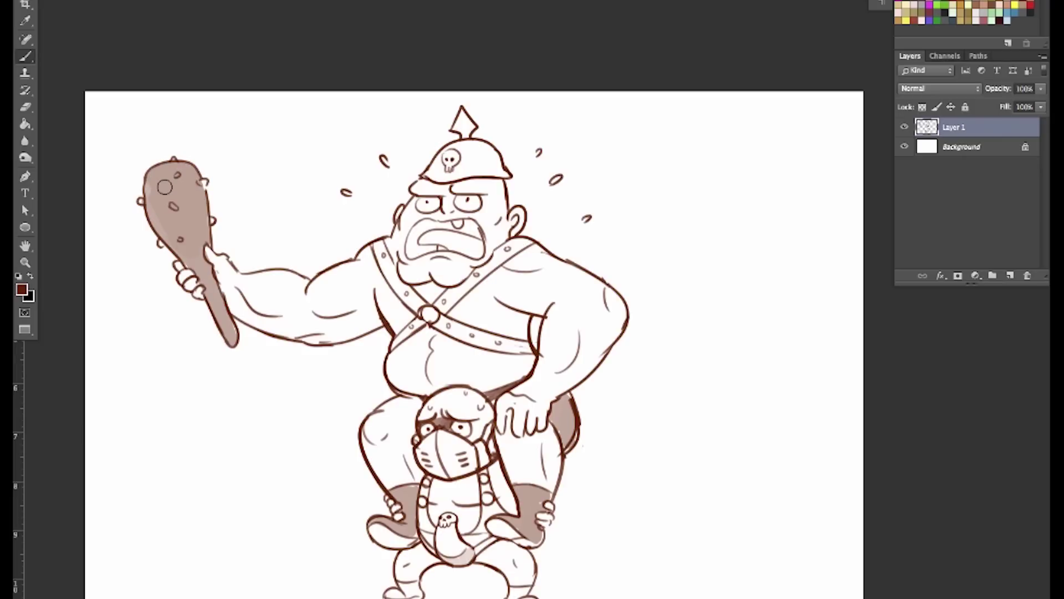
mouse_move(434, 171)
mouse_down()
mouse_move(465, 168)
mouse_move(466, 149)
mouse_move(451, 146)
mouse_move(436, 155)
mouse_move(477, 148)
mouse_move(486, 156)
mouse_move(477, 164)
mouse_move(484, 150)
mouse_move(500, 171)
mouse_up()
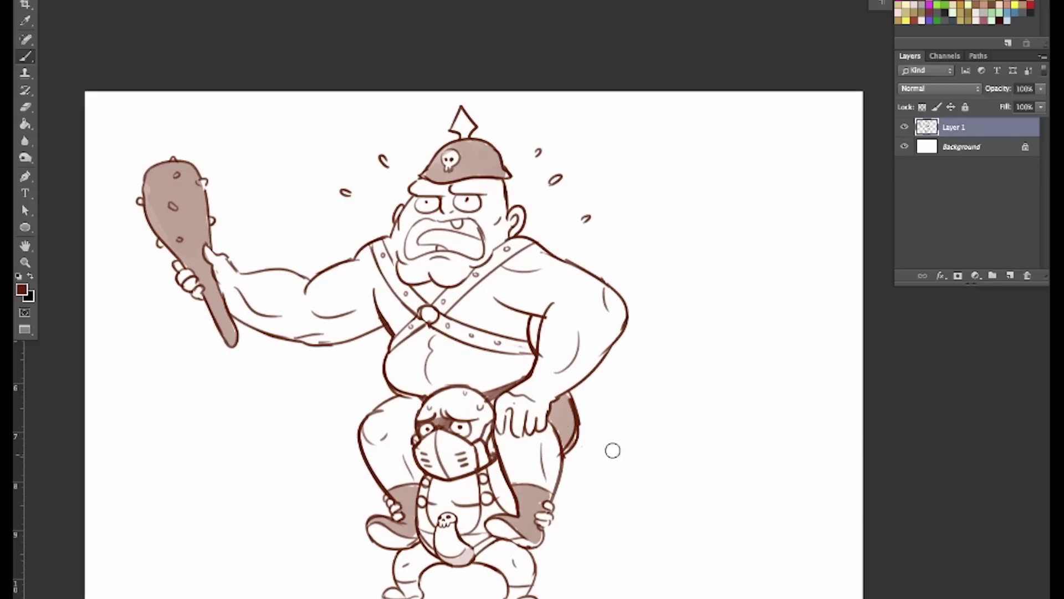
Step: Shade the crossed chest straps in translucent red-brown, leaving the central ring white and erasing any spill outside their edges
mouse_move(380, 260)
mouse_down()
mouse_move(376, 244)
mouse_move(417, 304)
mouse_move(404, 341)
mouse_move(507, 251)
mouse_up()
key(e)
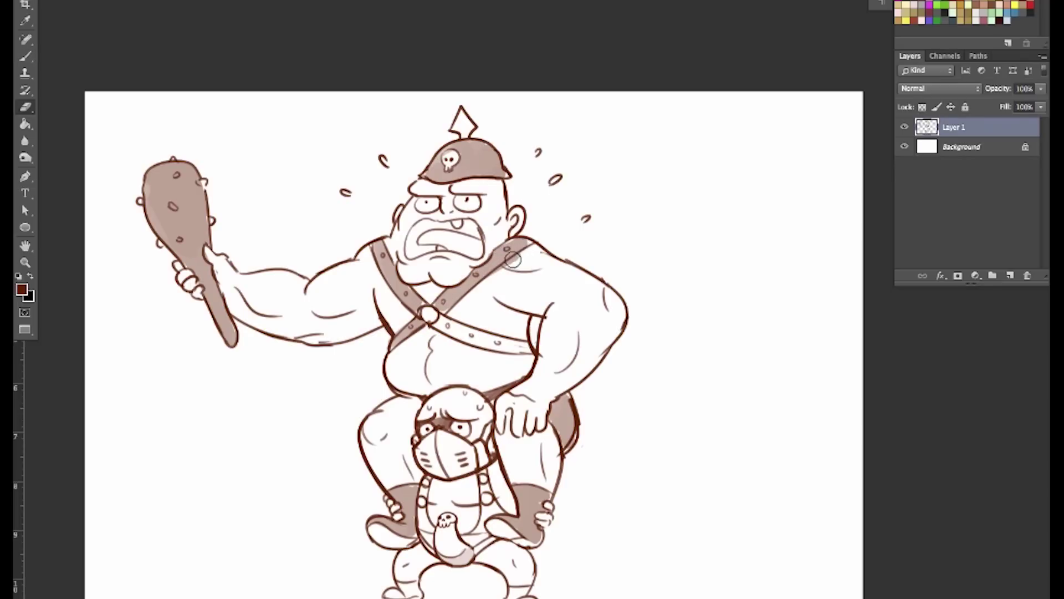
key(b)
mouse_move(444, 322)
mouse_down()
mouse_move(472, 334)
mouse_move(448, 324)
mouse_move(530, 342)
mouse_up()
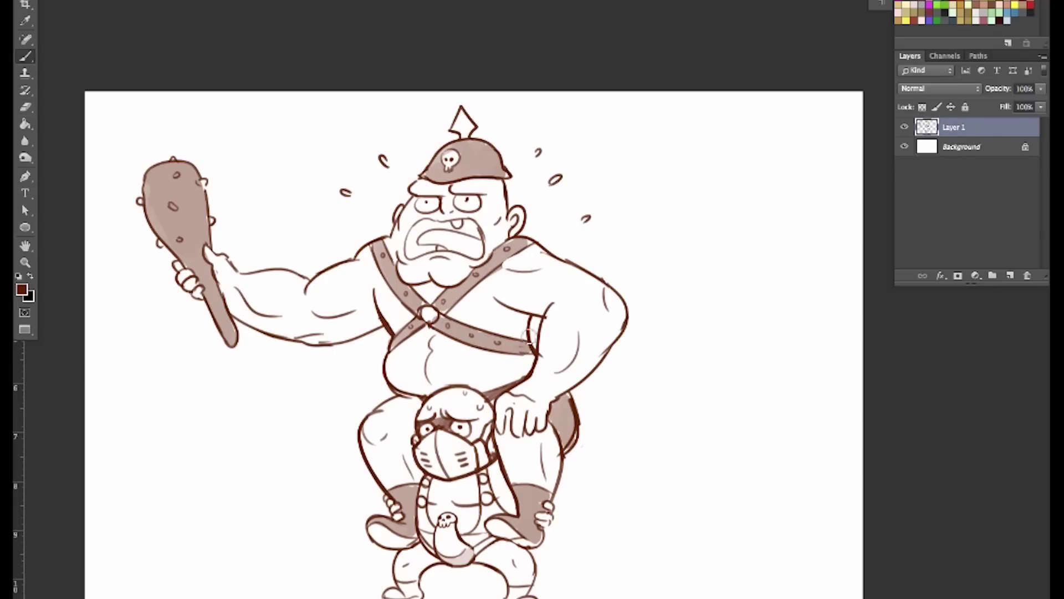
Step: Clean up the chest straps' edges at the shoulder and beside the giant's resting arm
key(e)
key(b)
key(e)
key(b)
key(e)
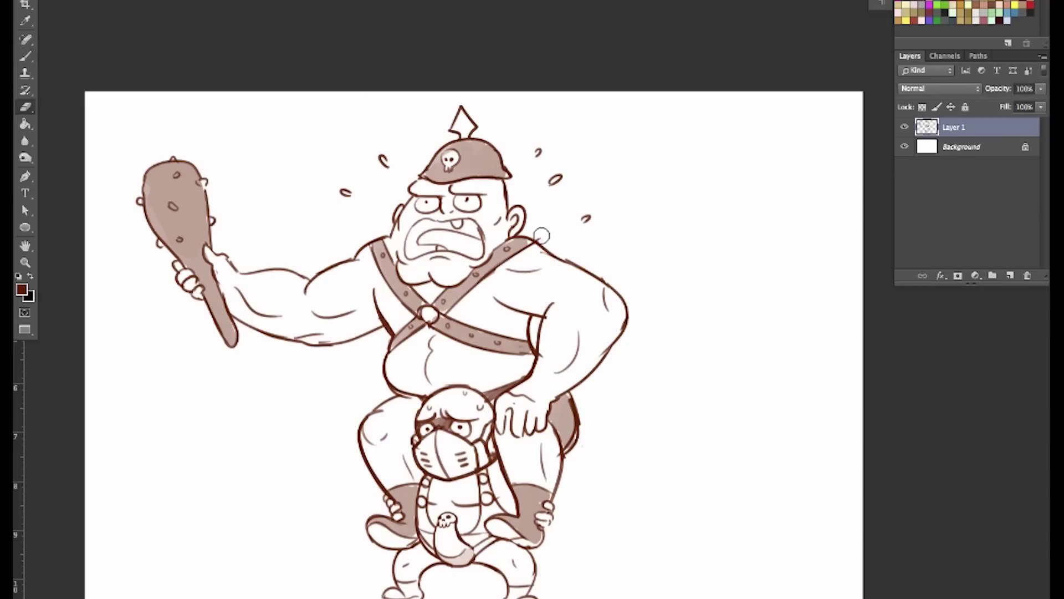
key(b)
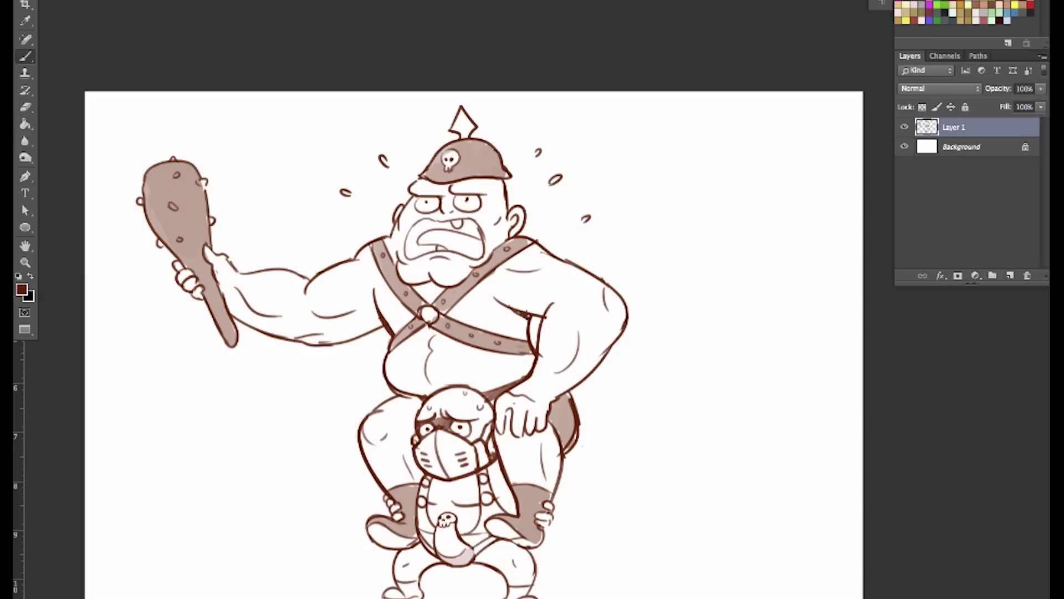
Step: Draw thin rolling hill lines behind the figures on both sides, with inner contour lines curving down each slope
drag(725, 453, 719, 458)
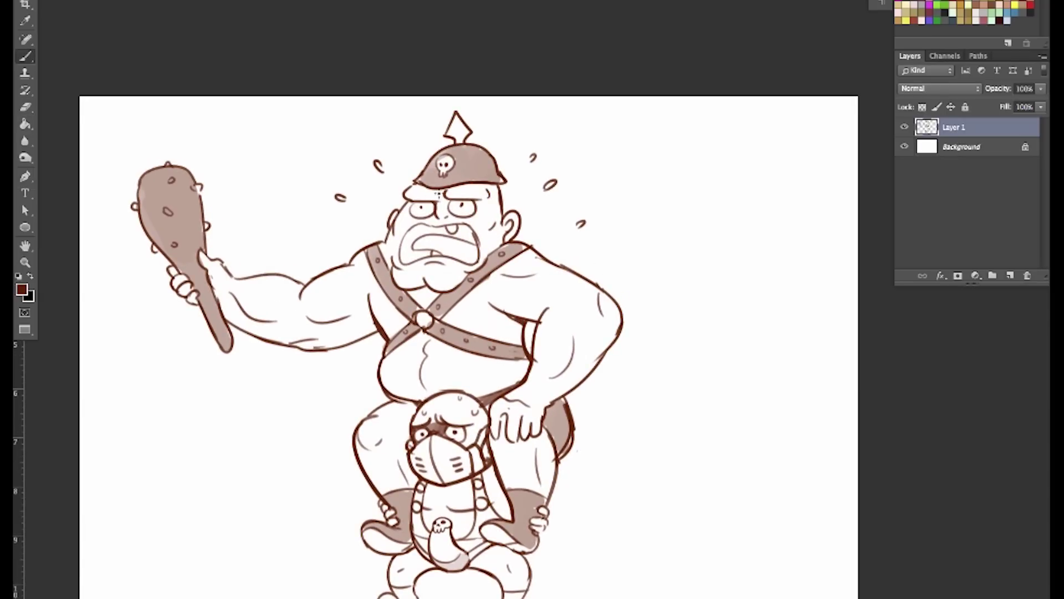
drag(739, 482, 718, 416)
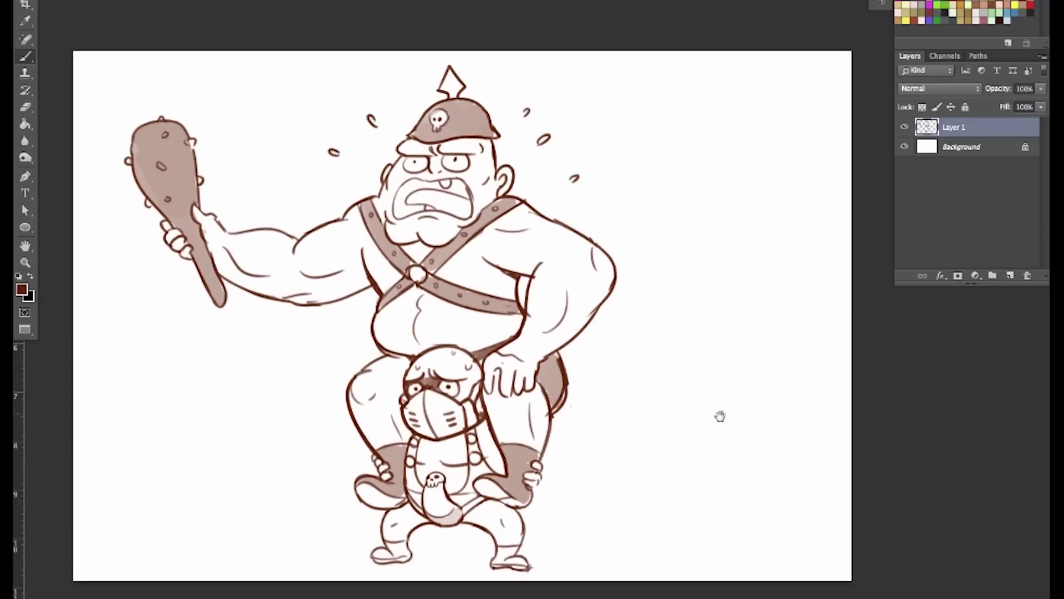
mouse_move(88, 480)
mouse_down()
mouse_move(319, 485)
mouse_move(142, 444)
mouse_move(327, 471)
mouse_move(358, 438)
mouse_up()
key(ctrl+z)
drag(540, 460, 830, 491)
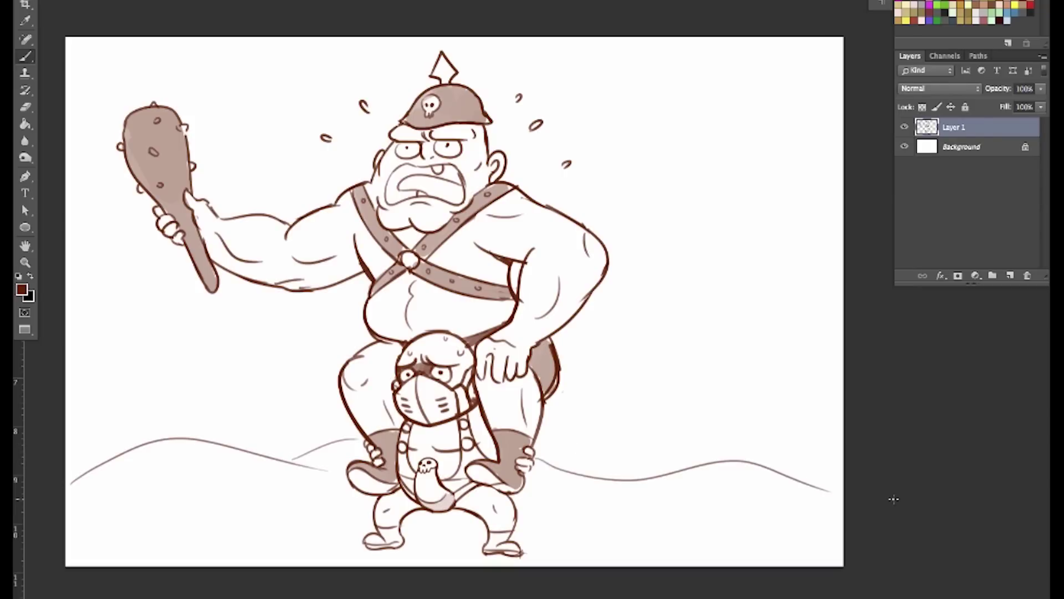
key(ctrl+z)
mouse_move(529, 466)
mouse_down()
mouse_move(642, 476)
mouse_move(810, 463)
mouse_up()
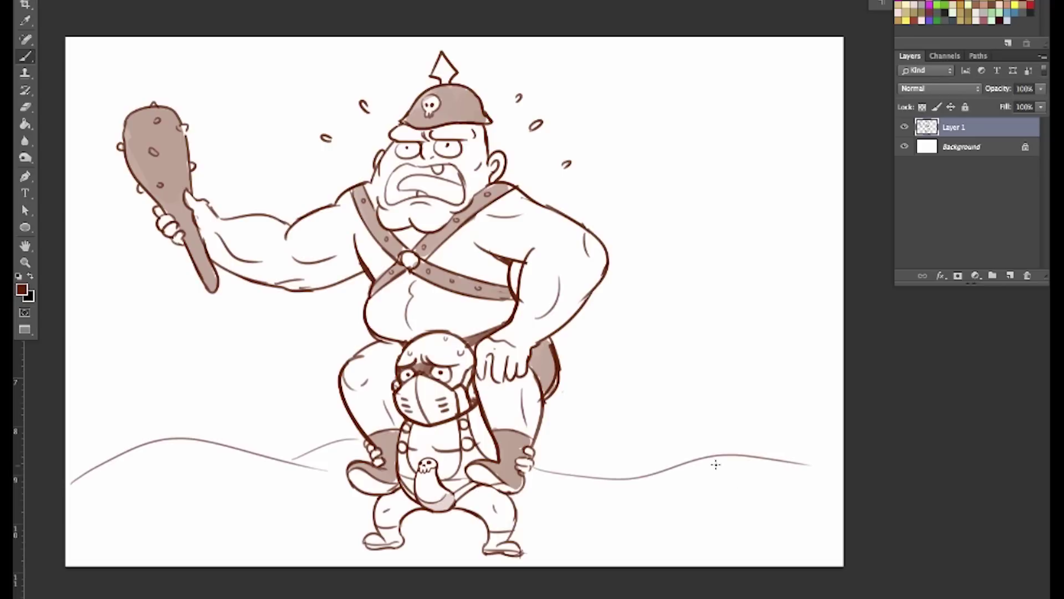
drag(727, 454, 745, 492)
drag(195, 443, 306, 548)
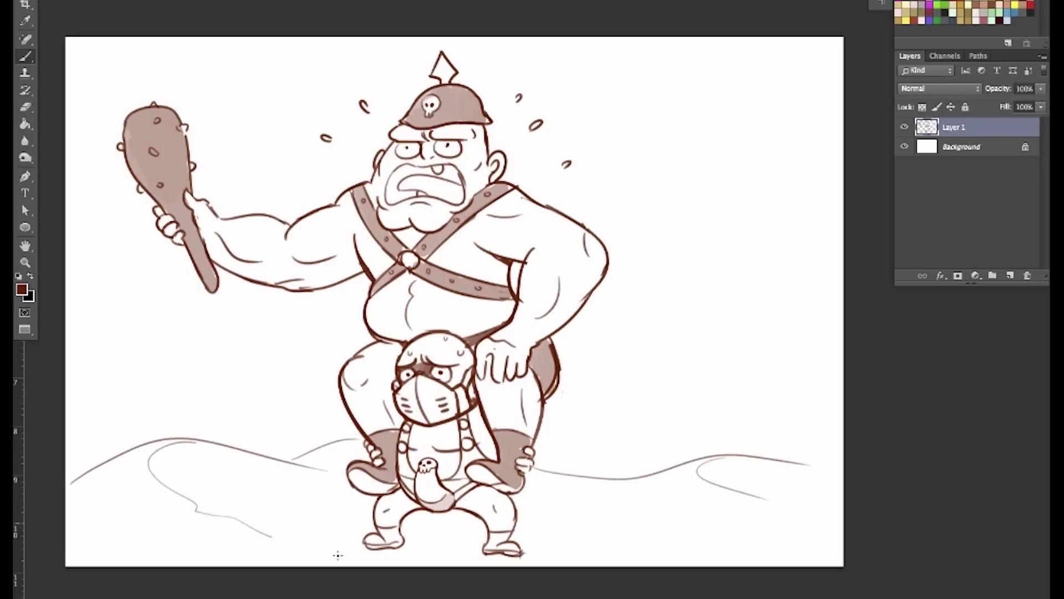
Step: Redraw the left slope of the left hill's crest with a heavier red-brown line
key(e)
drag(67, 481, 162, 437)
key(b)
key(z)
mouse_move(226, 448)
mouse_down()
mouse_move(296, 404)
mouse_move(660, 312)
mouse_up()
key(e)
drag(433, 334, 424, 346)
key(b)
mouse_move(333, 366)
mouse_down()
mouse_move(217, 420)
mouse_move(466, 340)
mouse_up()
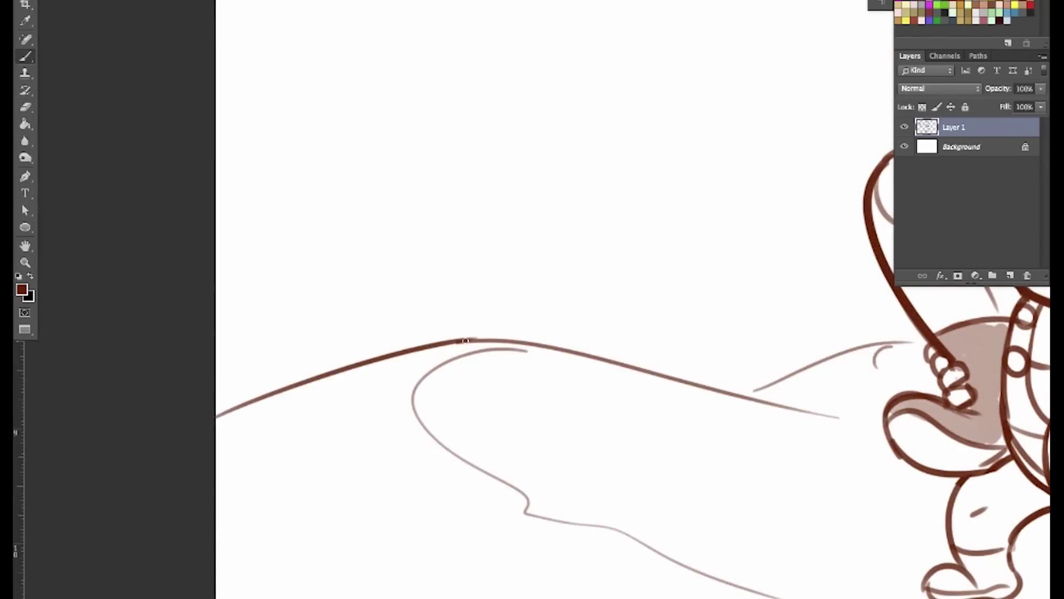
Step: Sketch a small man's upper body above the left hill, with dark hair, a white shoulder cape and a solid dark torso
mouse_move(458, 220)
mouse_down()
mouse_move(486, 208)
mouse_move(451, 240)
mouse_move(461, 256)
mouse_move(425, 261)
mouse_move(456, 258)
mouse_move(415, 301)
mouse_up()
key(ctrl+z)
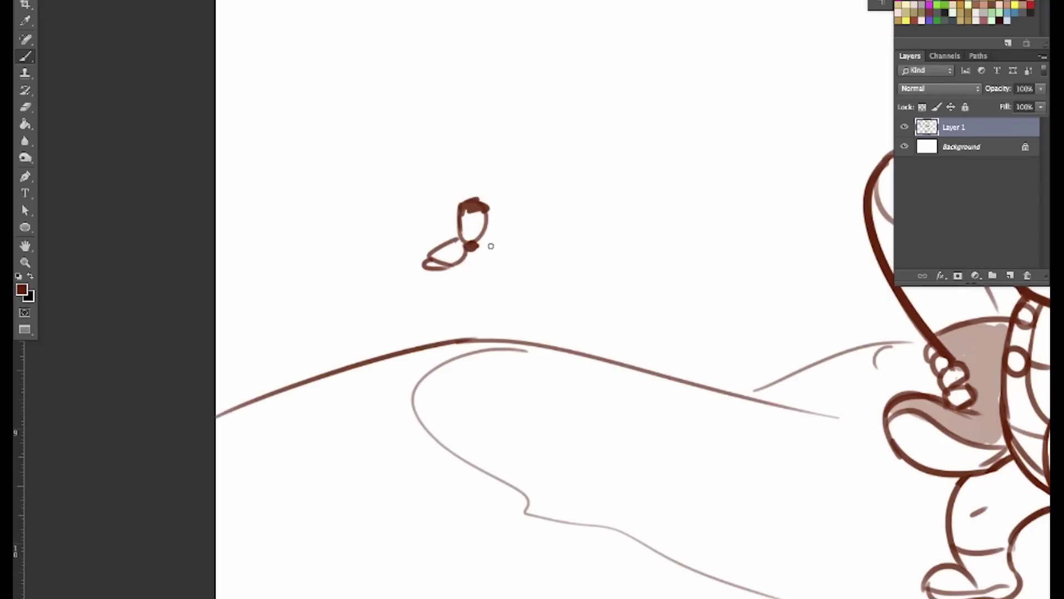
mouse_move(491, 262)
mouse_down()
mouse_move(487, 236)
mouse_move(499, 250)
mouse_move(420, 304)
mouse_move(470, 254)
mouse_move(456, 296)
mouse_up()
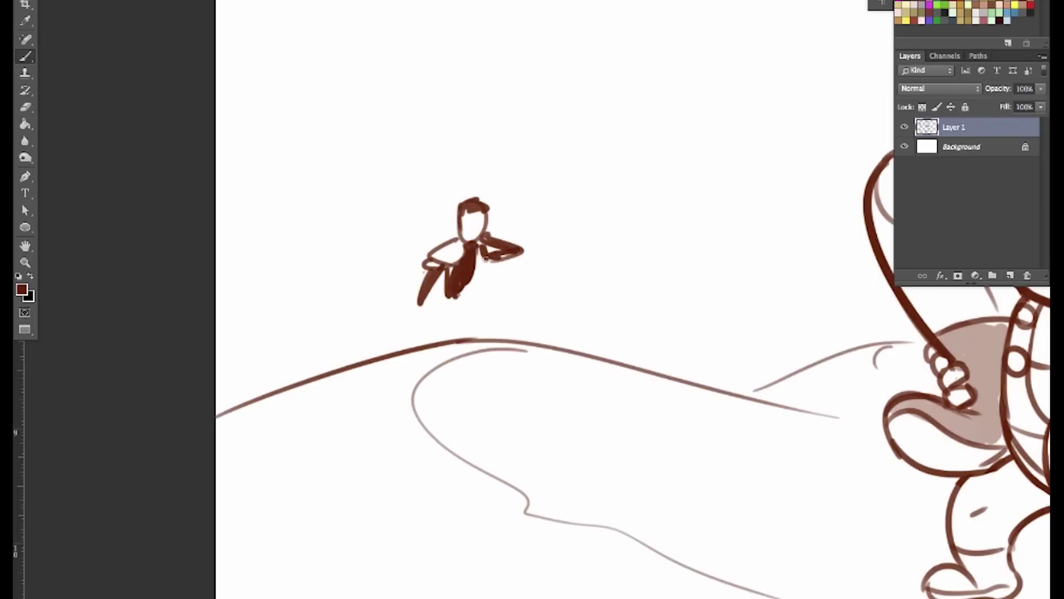
key(e)
key(b)
mouse_move(479, 262)
mouse_down()
mouse_move(484, 297)
mouse_move(495, 294)
mouse_move(469, 282)
mouse_move(474, 272)
mouse_up()
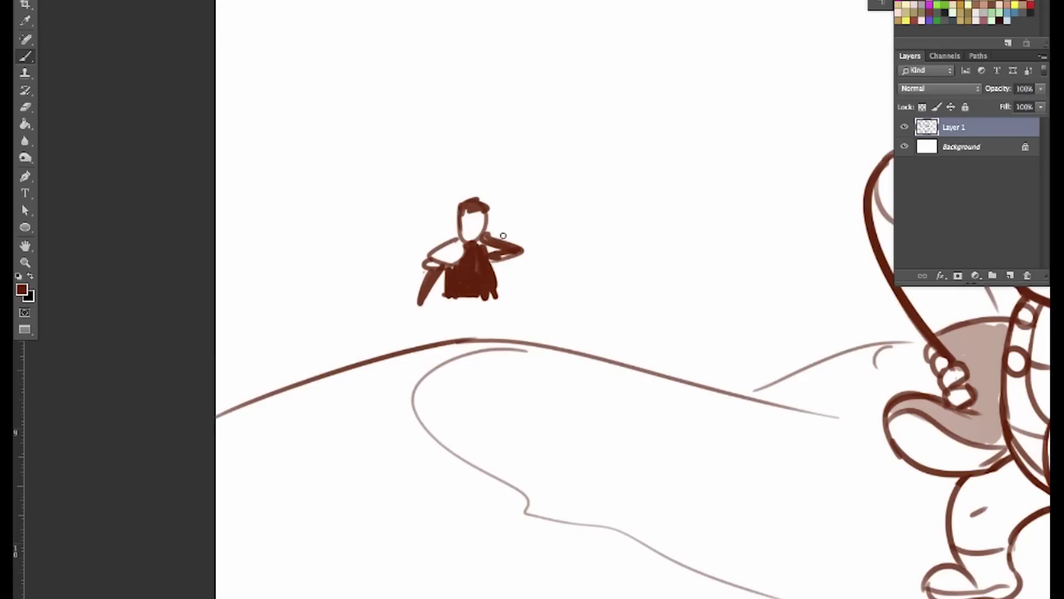
Step: Erase the small man's right-hand arm and redraw it bent, with the hand raised to his chin
key(e)
mouse_move(504, 236)
mouse_down()
mouse_move(465, 220)
mouse_move(471, 229)
mouse_move(488, 212)
mouse_up()
key(b)
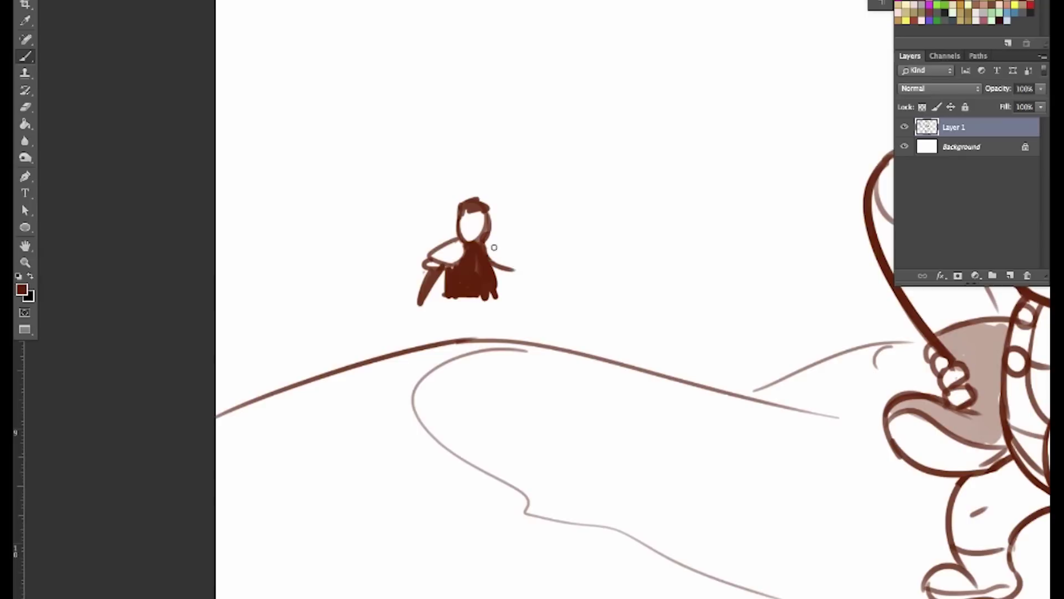
key(ctrl+z)
drag(490, 257, 528, 246)
key(ctrl+alt+z)
key(ctrl+alt+z)
mouse_move(490, 236)
mouse_down()
mouse_move(530, 244)
mouse_move(490, 234)
mouse_up()
key(e)
key(b)
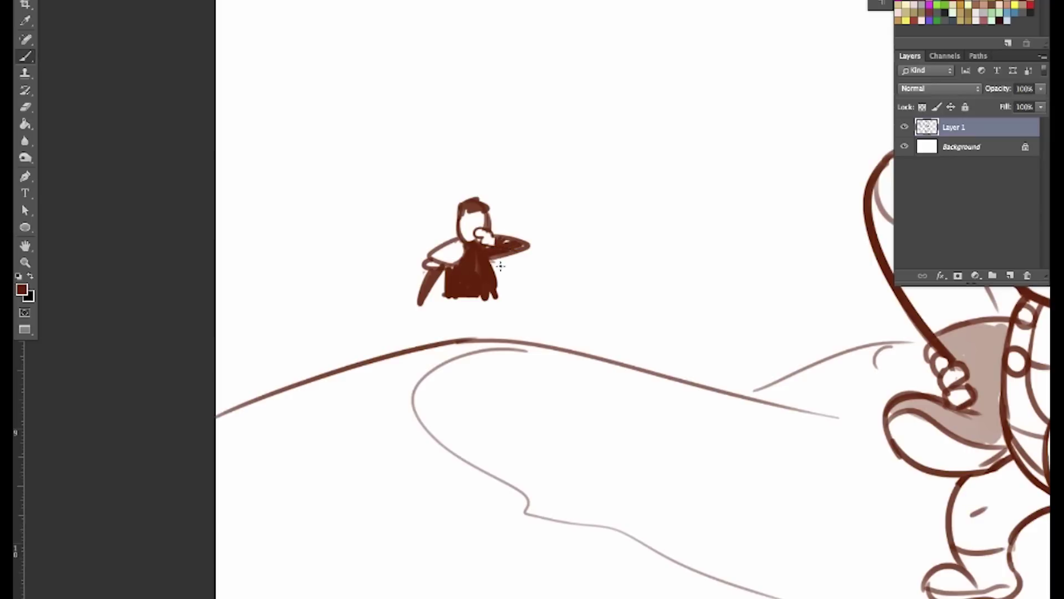
Step: Trim the side of the small man's coat and erase a narrow white strip down its front
key(e)
key(bracketleft)
key(bracketleft)
key(bracketleft)
key(bracketleft)
drag(500, 268, 502, 300)
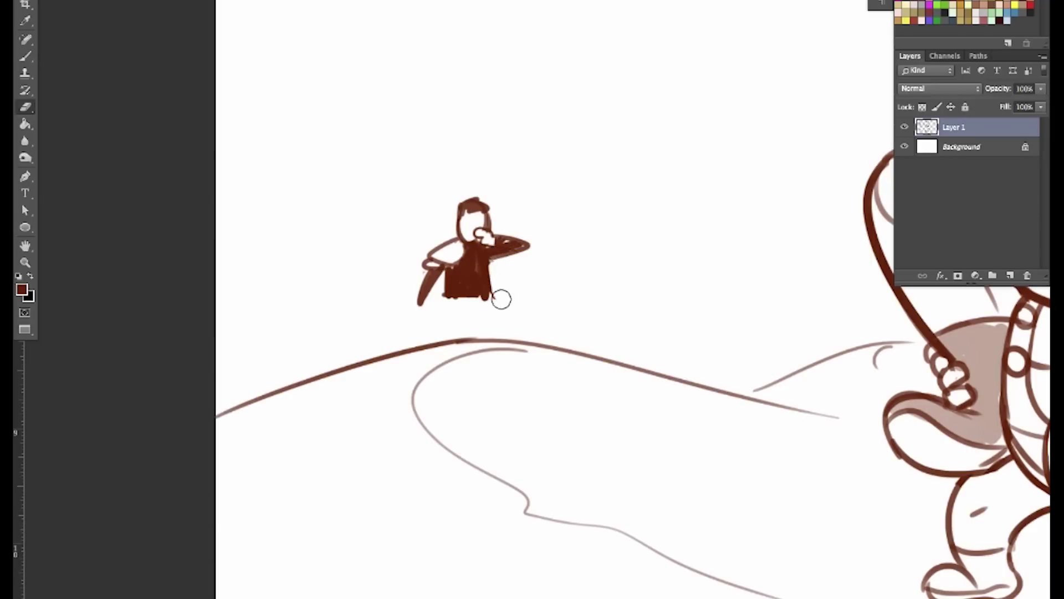
drag(470, 251, 469, 302)
key(b)
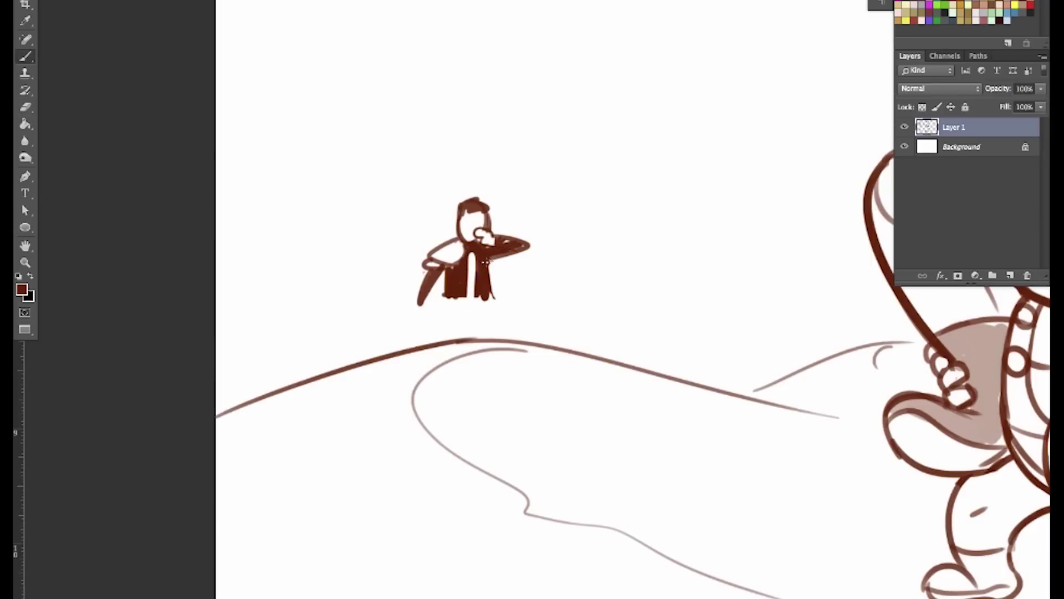
Step: Fill and widen the coat panel under the raised arm so the hem flares outward
drag(486, 267, 488, 300)
key(e)
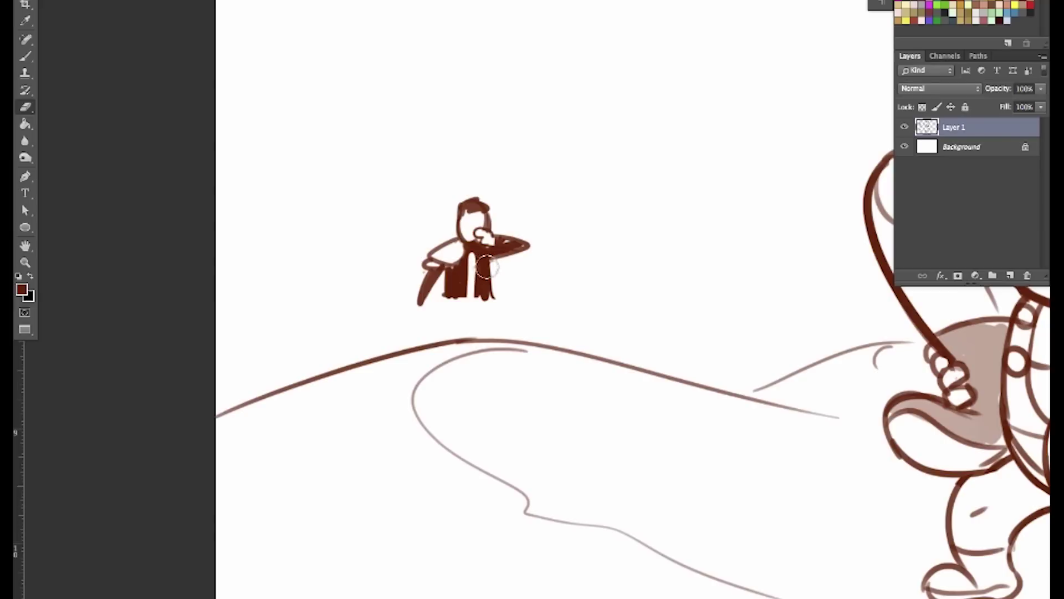
drag(486, 260, 494, 296)
key(ctrl+alt+z)
key(ctrl+alt+z)
key(b)
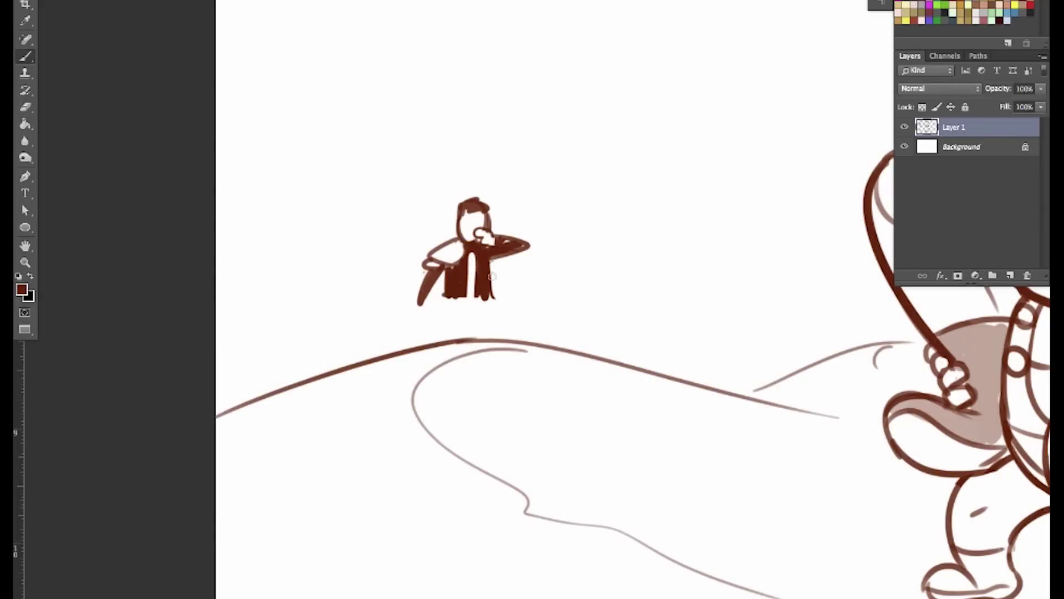
drag(492, 276, 480, 276)
Step: Draw the small man's two solid dark legs standing astride on the hilltop, erasing the gap between them
key(e)
mouse_move(472, 258)
mouse_down()
mouse_move(469, 288)
mouse_move(449, 290)
mouse_move(449, 271)
mouse_move(440, 292)
mouse_move(472, 306)
mouse_move(499, 297)
mouse_move(451, 300)
mouse_move(437, 355)
mouse_up()
key(b)
drag(493, 299, 501, 354)
mouse_move(452, 304)
mouse_down()
mouse_move(441, 357)
mouse_move(453, 355)
mouse_up()
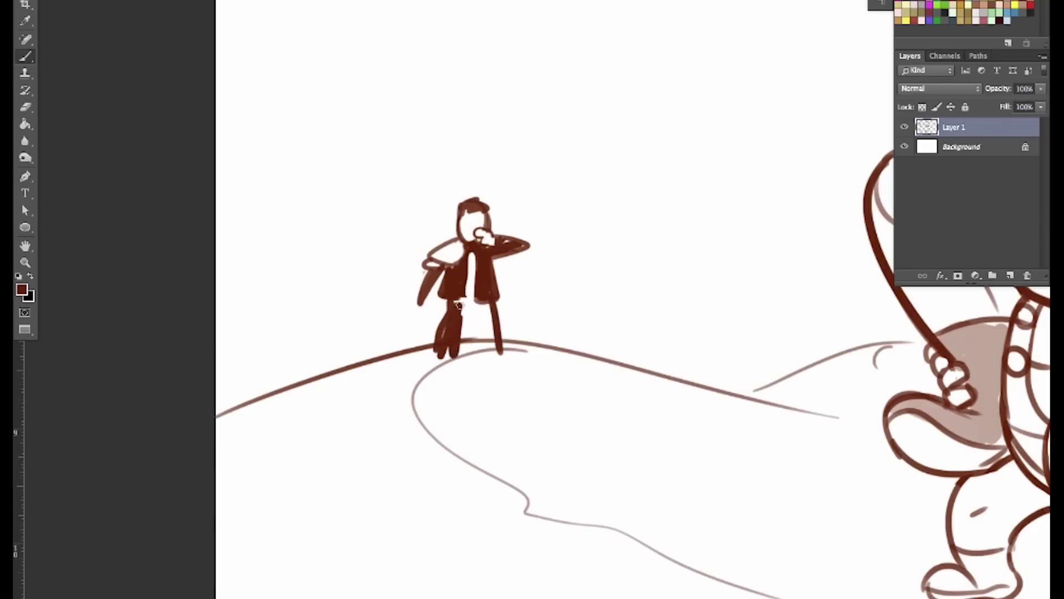
key(e)
mouse_move(468, 308)
mouse_down()
mouse_move(460, 354)
mouse_move(493, 356)
mouse_up()
key(b)
drag(488, 310, 498, 353)
drag(460, 302, 486, 301)
Step: Erase and rework the small man's chin hand and outline the raised arm with a rounded elbow
key(e)
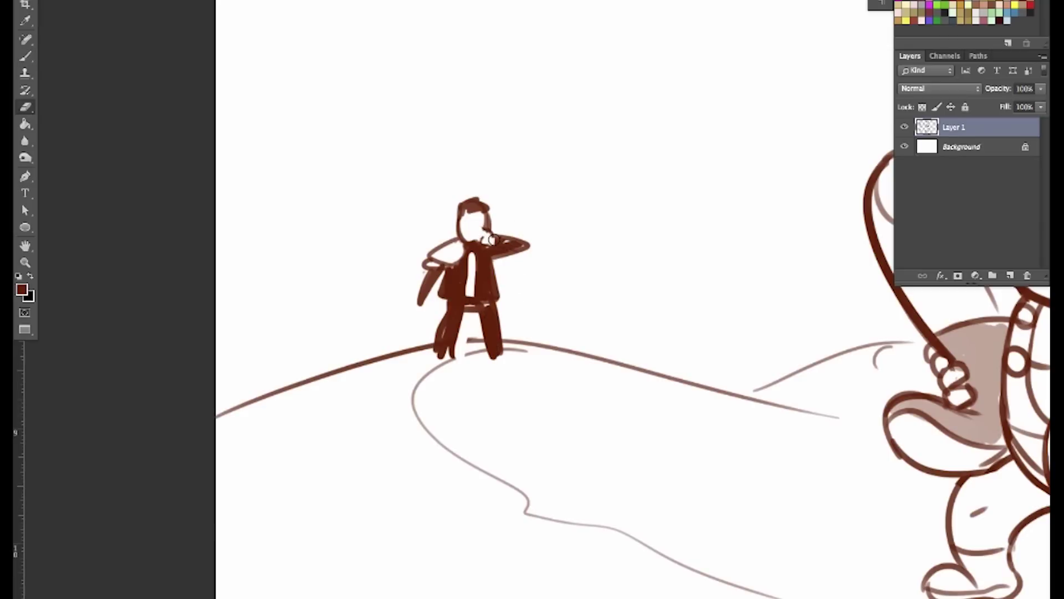
ctrl+click(495, 239)
mouse_move(467, 220)
mouse_down()
mouse_move(535, 271)
mouse_move(515, 243)
mouse_move(482, 281)
mouse_move(503, 244)
mouse_move(464, 230)
mouse_move(463, 248)
mouse_up()
key(b)
key(ctrl+z)
key(e)
key(a)
key(b)
key(e)
key(b)
key(e)
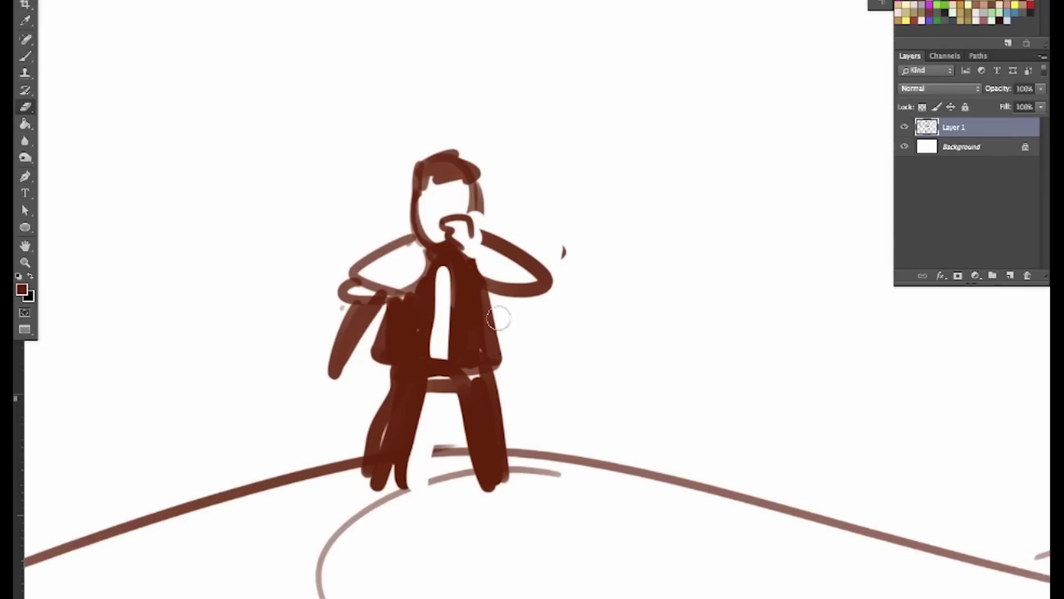
Step: Redraw the edge of the face and the fist at the chin, and fill the raised sleeve solid red-brown
mouse_move(474, 201)
mouse_down()
mouse_move(442, 221)
mouse_move(491, 254)
mouse_move(542, 254)
mouse_move(457, 235)
mouse_move(478, 219)
mouse_move(477, 189)
mouse_move(480, 214)
mouse_move(446, 240)
mouse_up()
key(b)
mouse_move(454, 223)
mouse_down()
mouse_move(456, 244)
mouse_move(483, 252)
mouse_move(532, 300)
mouse_move(474, 240)
mouse_move(527, 293)
mouse_move(493, 244)
mouse_move(455, 241)
mouse_move(464, 250)
mouse_up()
key(e)
key(b)
key(e)
key(b)
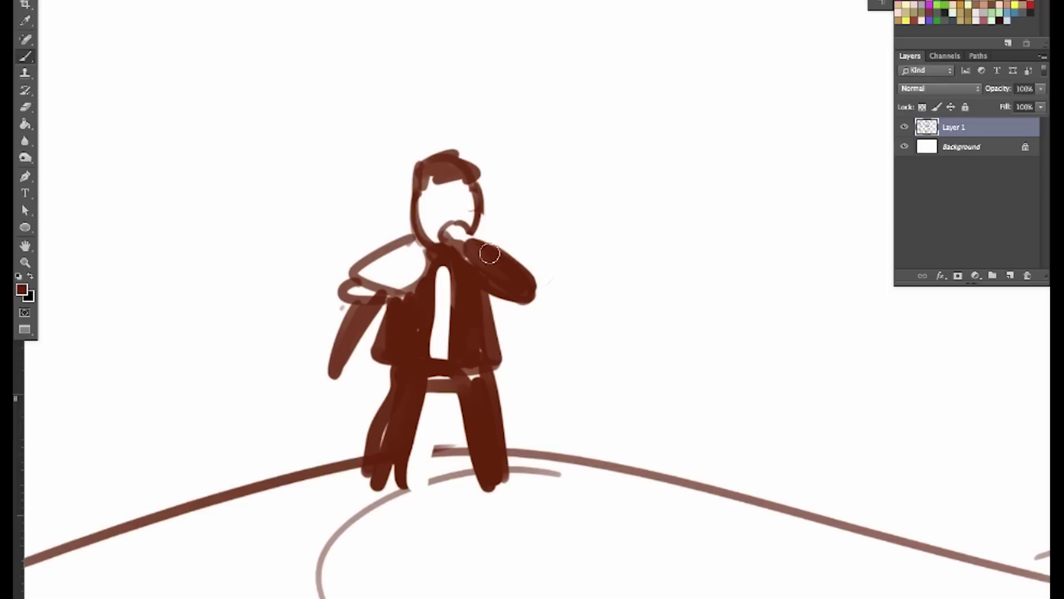
Step: Erase the tip of the small man's hanging sleeve and outline a small hand there
key(a)
key(e)
drag(324, 361, 346, 366)
key(b)
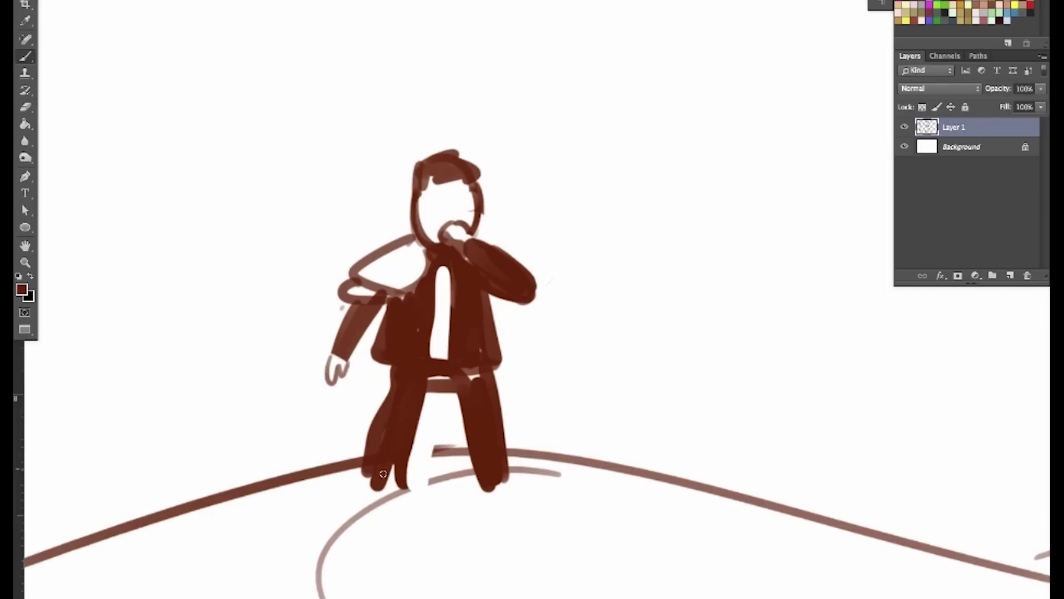
Step: Fill and trim the small man's left-side leg and draw a shoe on each foot
key(e)
mouse_move(426, 401)
mouse_down()
mouse_move(420, 476)
mouse_move(366, 480)
mouse_move(353, 496)
mouse_move(390, 490)
mouse_up()
key(b)
mouse_move(487, 488)
mouse_down()
mouse_move(522, 502)
mouse_move(499, 502)
mouse_up()
drag(360, 500, 387, 493)
Step: Fill the coat's white front opening and erase a diagonal white strap across the small man's chest
mouse_move(443, 307)
mouse_down()
mouse_move(436, 341)
mouse_move(443, 271)
mouse_move(449, 332)
mouse_up()
key(e)
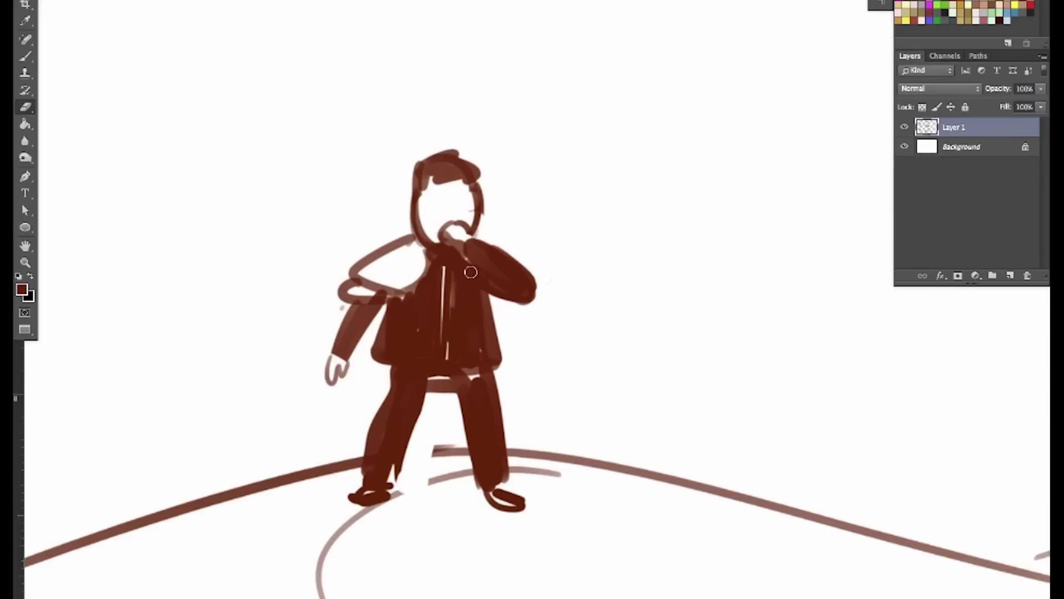
drag(469, 271, 377, 359)
key(b)
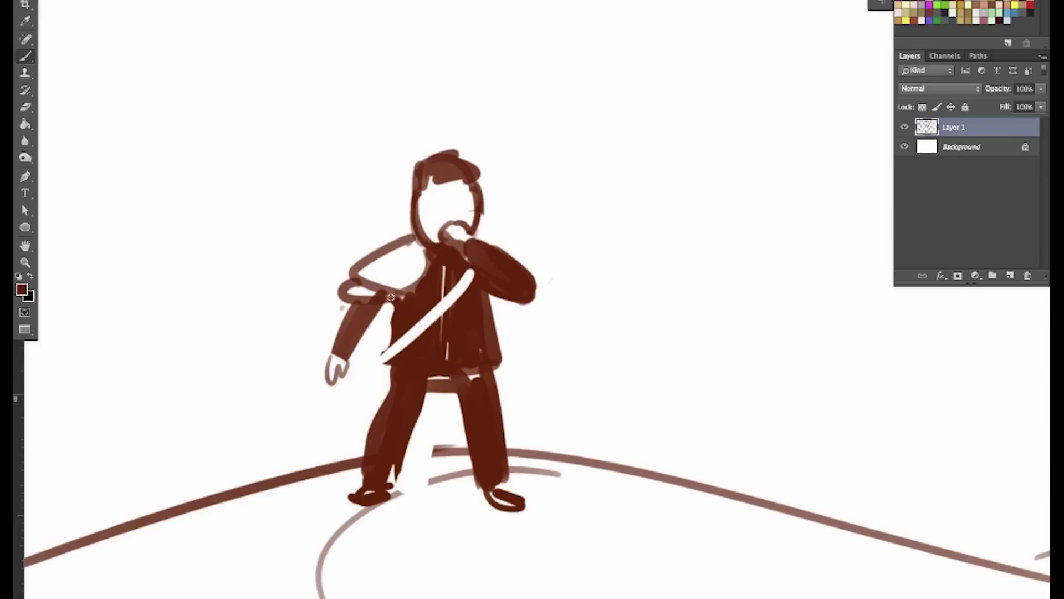
Step: Draw the small man's eyes, brows, frown and stubble, and reshape his chin hand and raised sleeve with a white shoulder strap
mouse_move(391, 296)
mouse_down()
mouse_move(390, 358)
mouse_move(459, 377)
mouse_move(397, 299)
mouse_move(390, 339)
mouse_up()
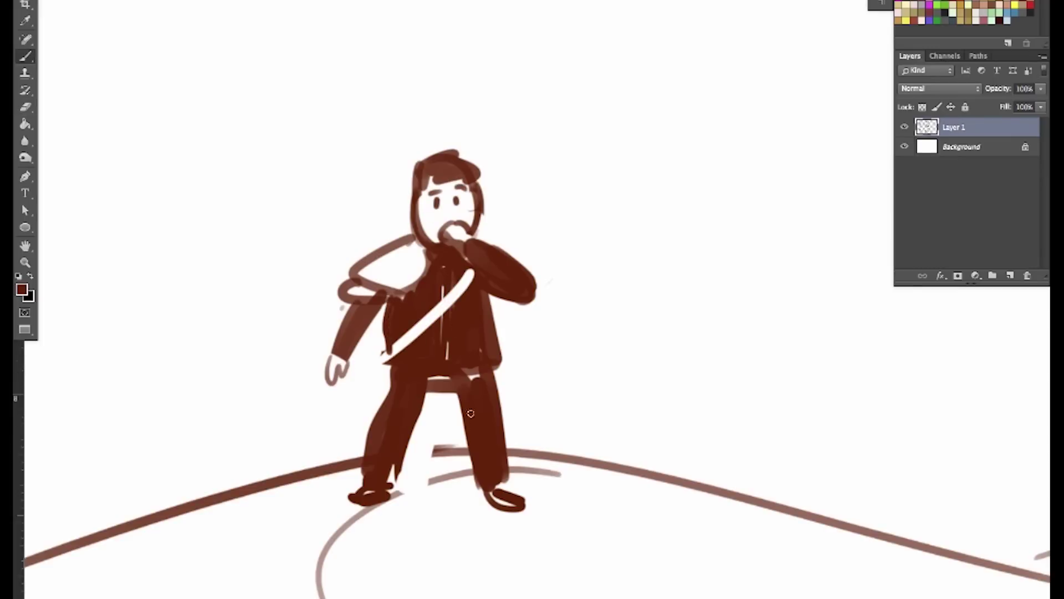
key(e)
mouse_move(444, 233)
mouse_down()
mouse_move(464, 225)
mouse_move(459, 243)
mouse_move(446, 244)
mouse_move(460, 257)
mouse_move(457, 224)
mouse_move(516, 301)
mouse_up()
key(b)
key(e)
key(b)
key(e)
key(b)
key(e)
key(b)
key(e)
mouse_move(467, 259)
mouse_down()
mouse_move(497, 287)
mouse_move(538, 289)
mouse_up()
key(b)
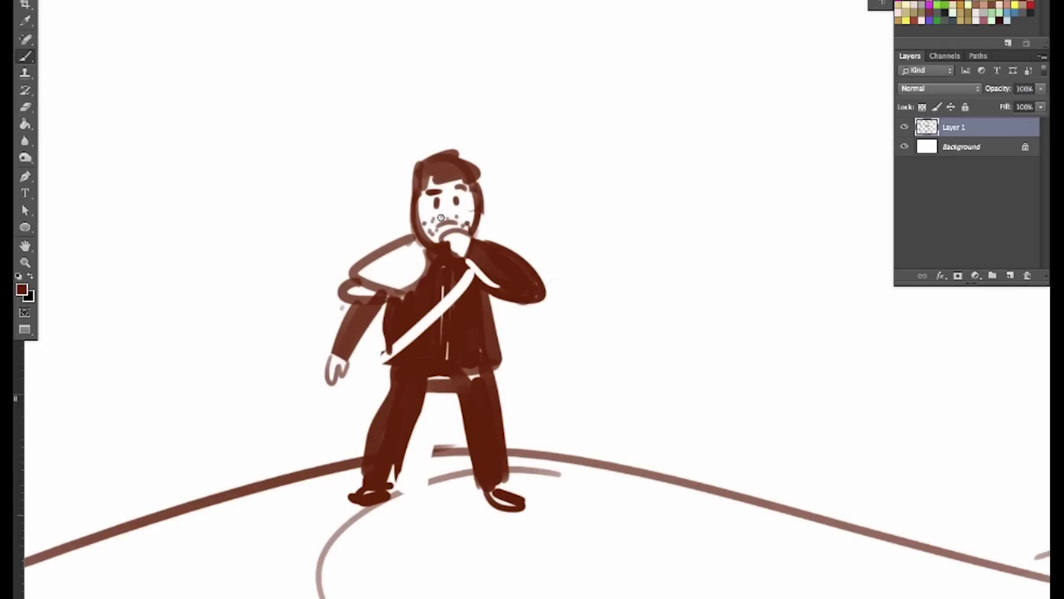
Step: Add ears to both sides of the small man's head and redraw the shoulder cape's rim as a white band with dark edges
drag(411, 201, 410, 220)
drag(482, 202, 483, 221)
key(e)
drag(343, 289, 386, 303)
key(b)
key(e)
key(b)
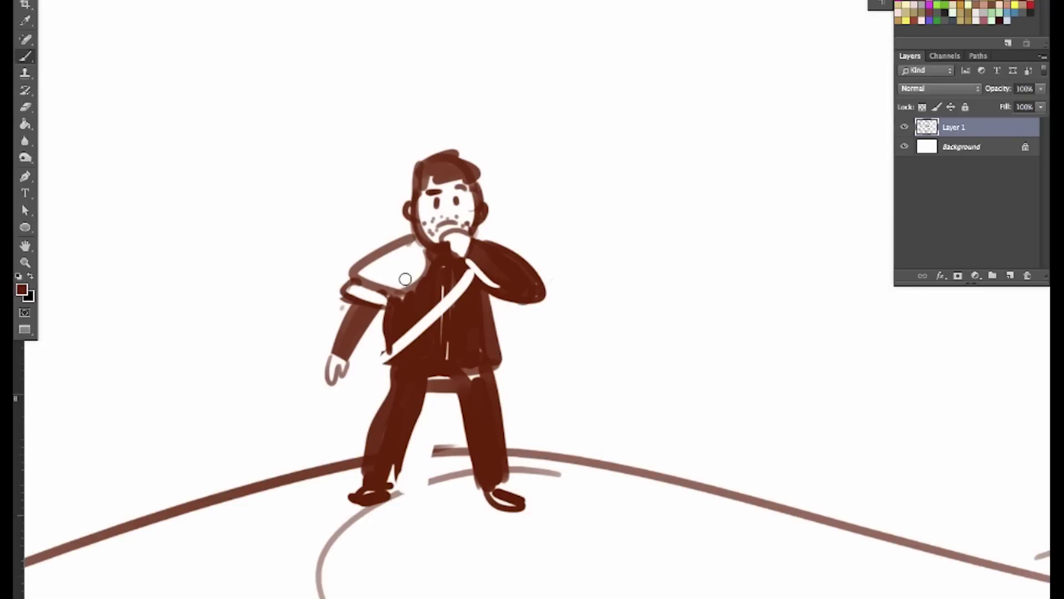
Step: Erase a second white chest strap to form a cross, slim the waist, and add a white belt with a round buckle
key(e)
mouse_move(424, 265)
mouse_down()
mouse_move(497, 316)
mouse_move(488, 309)
mouse_move(501, 355)
mouse_up()
key(ctrl+z)
key(b)
drag(485, 294, 500, 367)
key(e)
drag(423, 270, 497, 328)
mouse_move(393, 339)
mouse_down()
mouse_move(392, 315)
mouse_move(391, 333)
mouse_up()
key(b)
mouse_move(395, 299)
mouse_down()
mouse_move(398, 358)
mouse_move(381, 347)
mouse_move(393, 341)
mouse_move(428, 407)
mouse_move(424, 366)
mouse_move(445, 350)
mouse_move(396, 354)
mouse_move(486, 349)
mouse_up()
key(e)
key(b)
key(e)
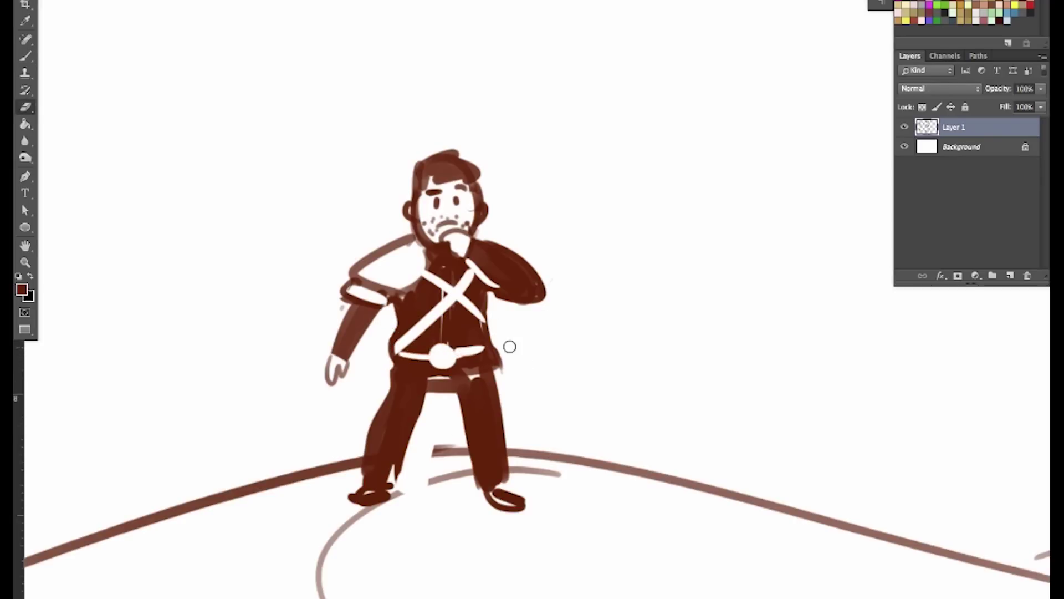
Step: Reshape the small man's legs with fuller thighs and cleaner lower-leg outlines, filling them solid red-brown
key(b)
drag(504, 397, 498, 493)
key(e)
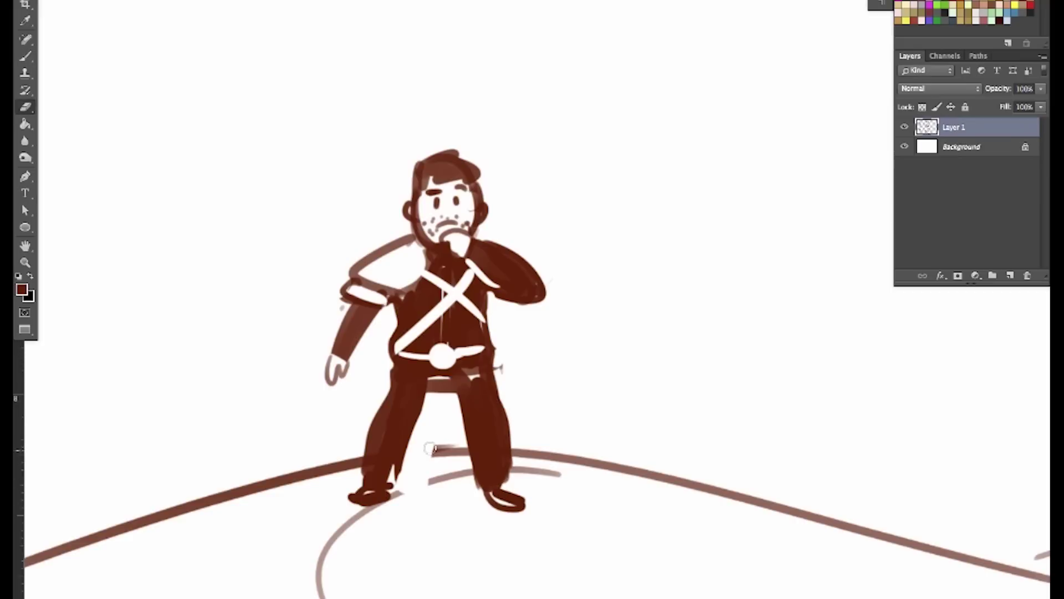
key(b)
mouse_move(408, 438)
mouse_down()
mouse_move(405, 466)
mouse_move(378, 394)
mouse_move(375, 445)
mouse_up()
key(ctrl+z)
key(e)
key(b)
mouse_move(389, 381)
mouse_down()
mouse_move(382, 447)
mouse_move(387, 410)
mouse_up()
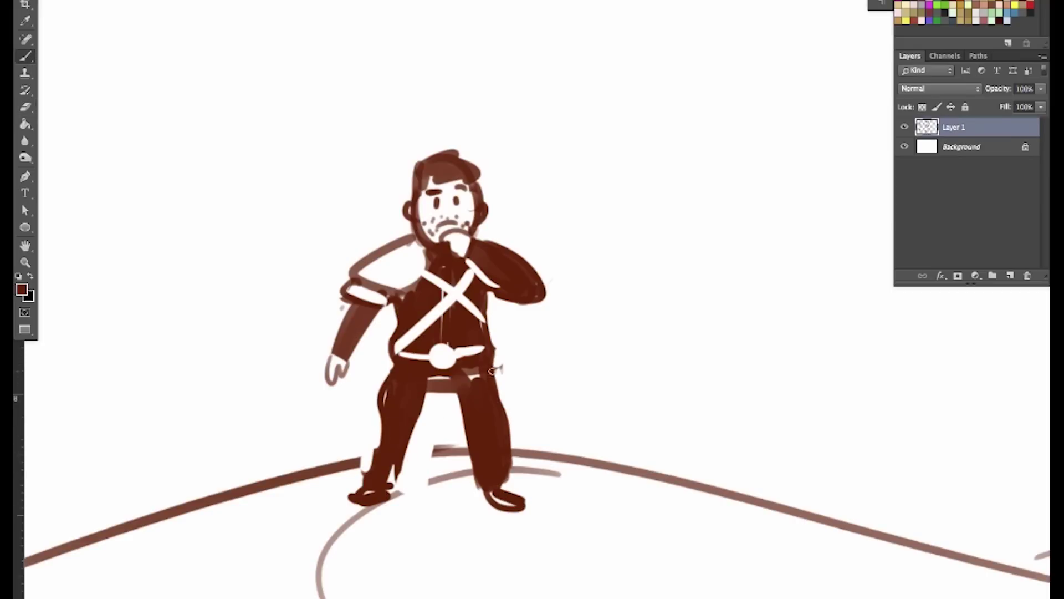
drag(492, 371, 500, 406)
drag(405, 445, 397, 477)
drag(381, 430, 366, 484)
key(e)
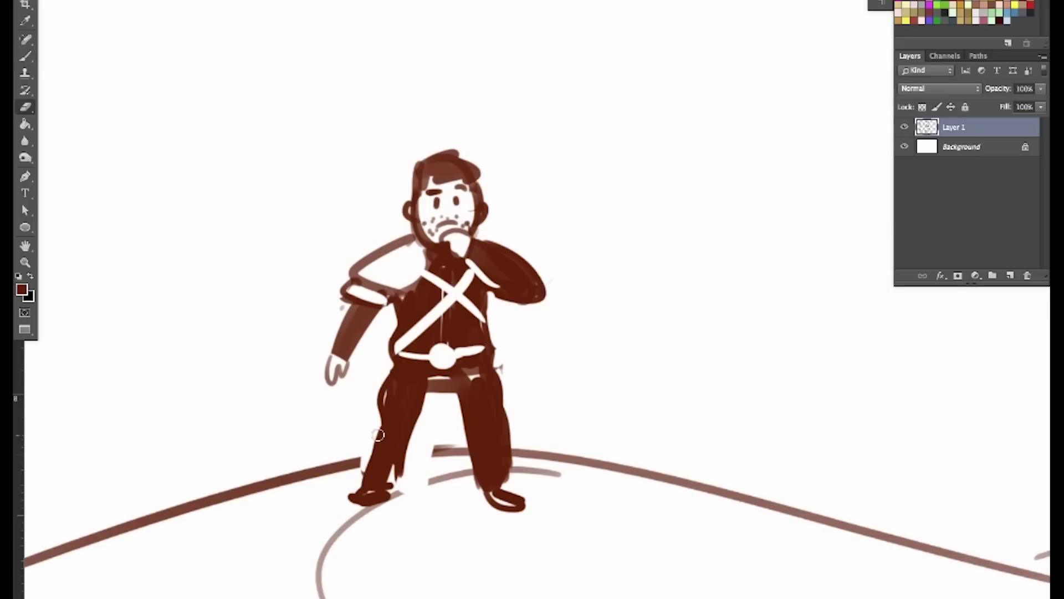
Step: Add a flared boot cuff to the small man's left-side leg and fill both shoes solid red-brown
key(b)
drag(378, 437, 370, 459)
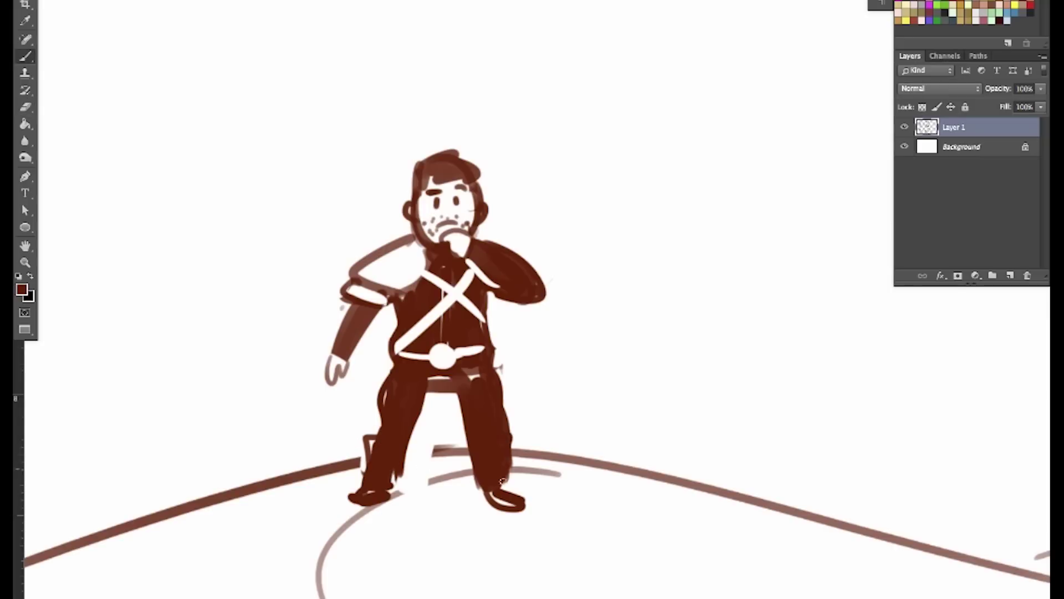
key(e)
key(b)
mouse_move(363, 486)
mouse_down()
mouse_move(339, 500)
mouse_move(373, 495)
mouse_up()
mouse_move(495, 495)
mouse_down()
mouse_move(520, 510)
mouse_move(496, 502)
mouse_up()
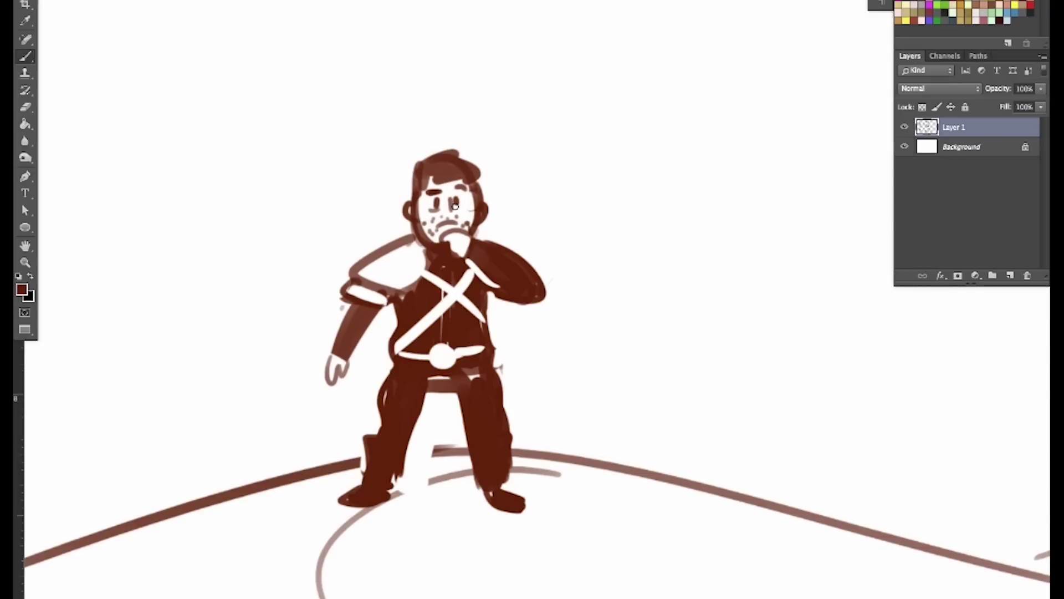
Step: Refine the small man's head with an angled brow, darker sides and a hair tuft, and add finger lines to the chin hand
key(e)
key(b)
mouse_move(426, 195)
mouse_down()
mouse_move(450, 189)
mouse_move(415, 205)
mouse_up()
mouse_move(415, 199)
mouse_down()
mouse_move(412, 172)
mouse_move(424, 161)
mouse_move(478, 207)
mouse_up()
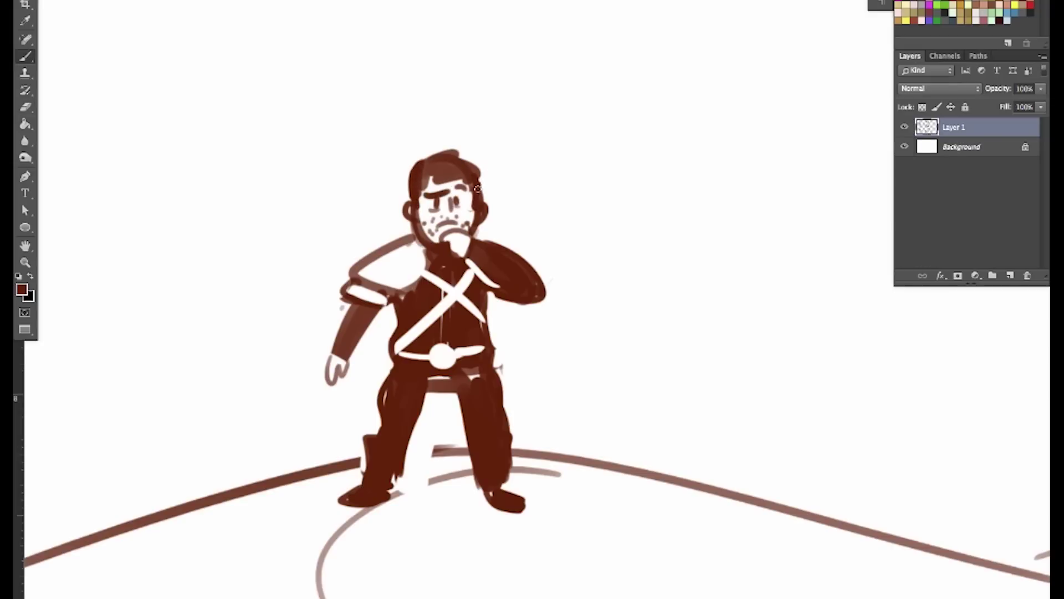
mouse_move(448, 153)
mouse_down()
mouse_move(467, 148)
mouse_move(475, 172)
mouse_up()
drag(456, 234, 458, 255)
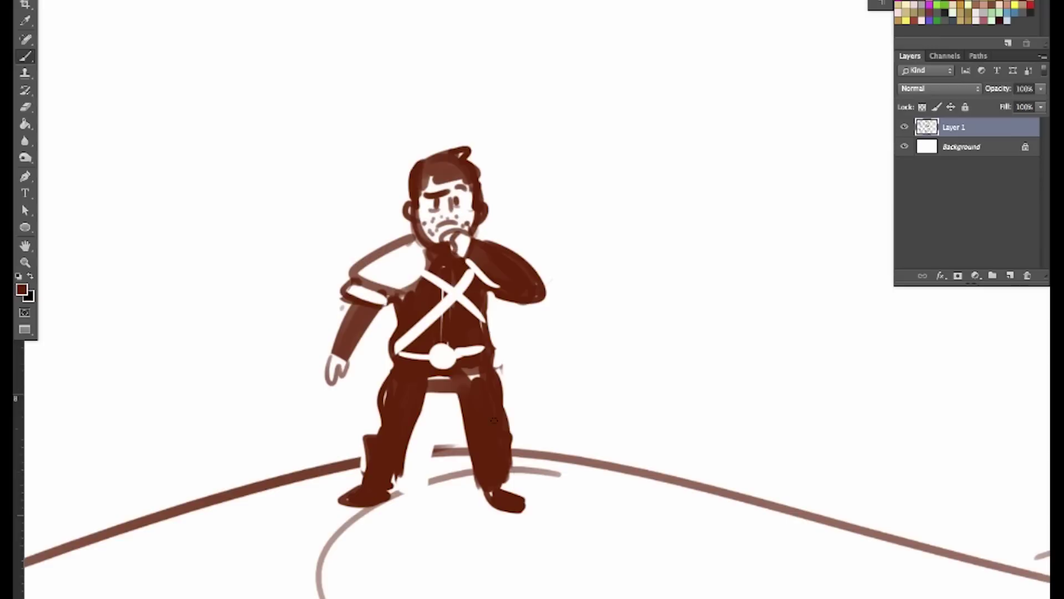
Step: Reshape the small man's bent arm with a fuller elbow and cleaner sleeve, and clean the hanging arm's inner edge
key(e)
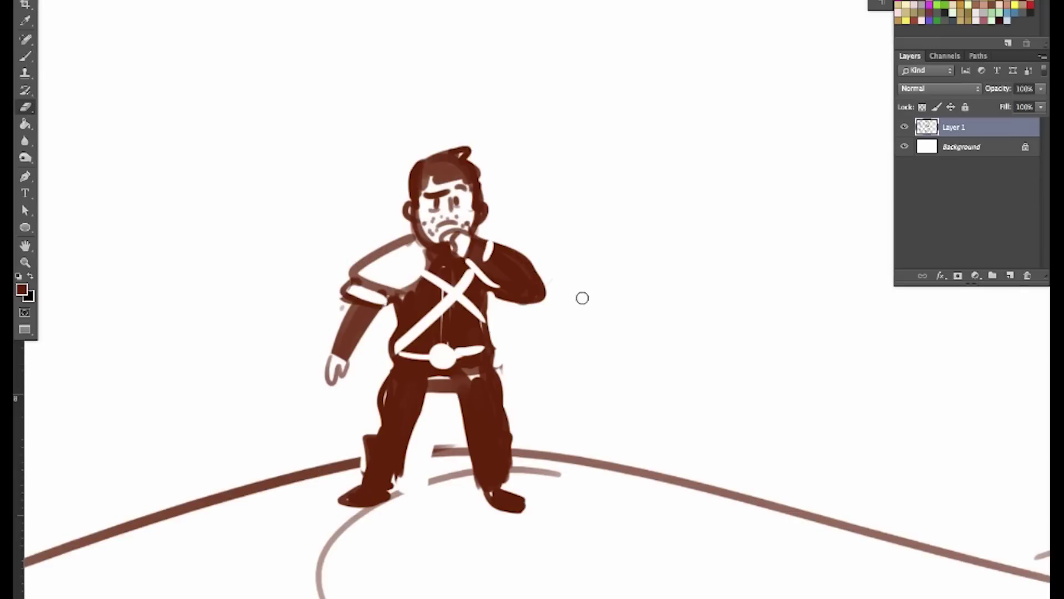
key(b)
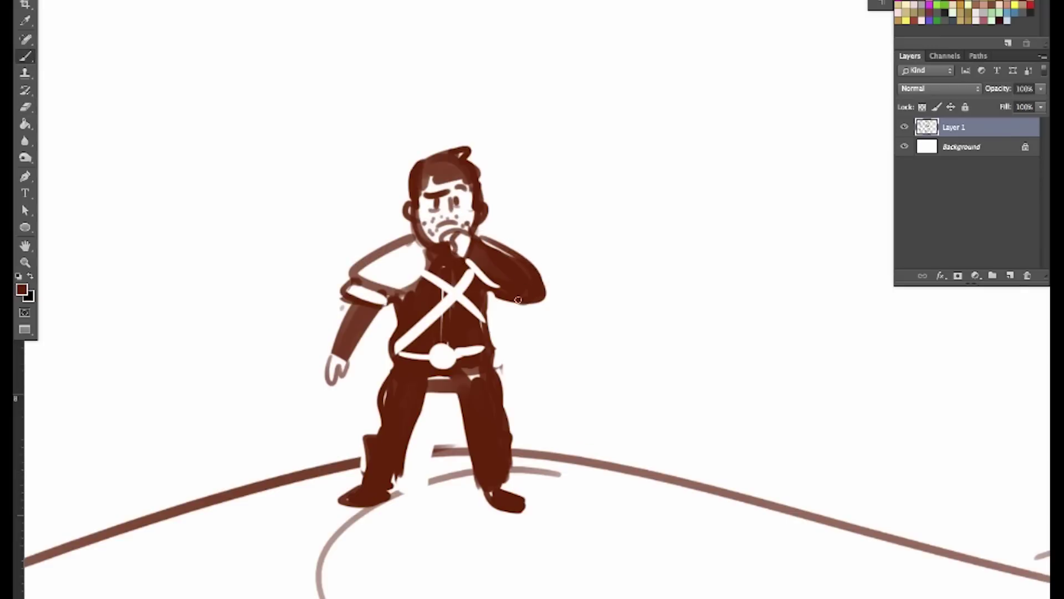
mouse_move(479, 238)
mouse_down()
mouse_move(539, 305)
mouse_move(549, 300)
mouse_up()
key(ctrl+z)
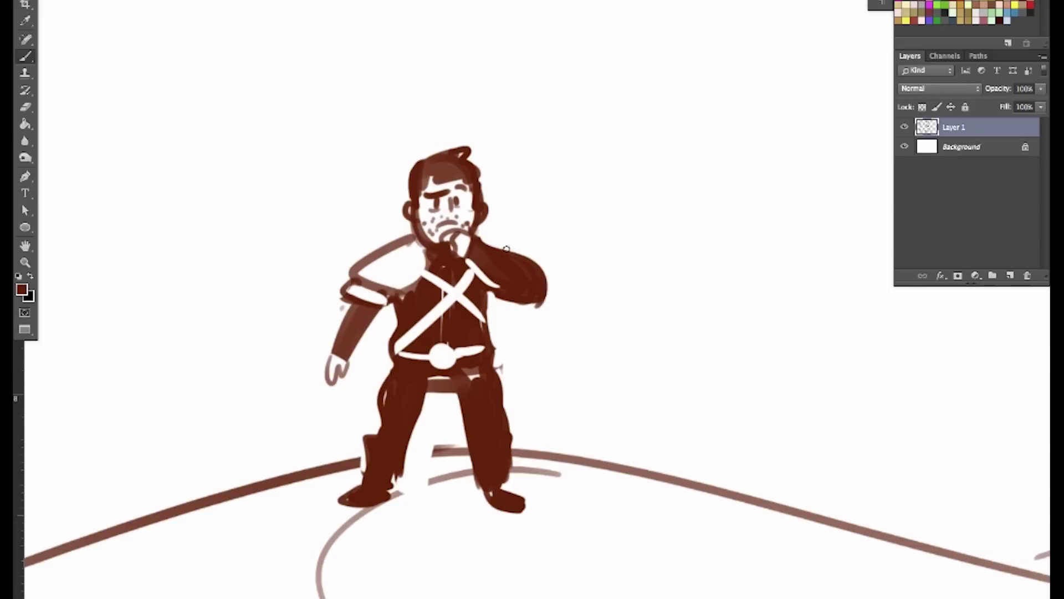
key(e)
mouse_move(493, 236)
mouse_down()
mouse_move(521, 316)
mouse_move(490, 289)
mouse_move(542, 299)
mouse_move(499, 297)
mouse_up()
key(b)
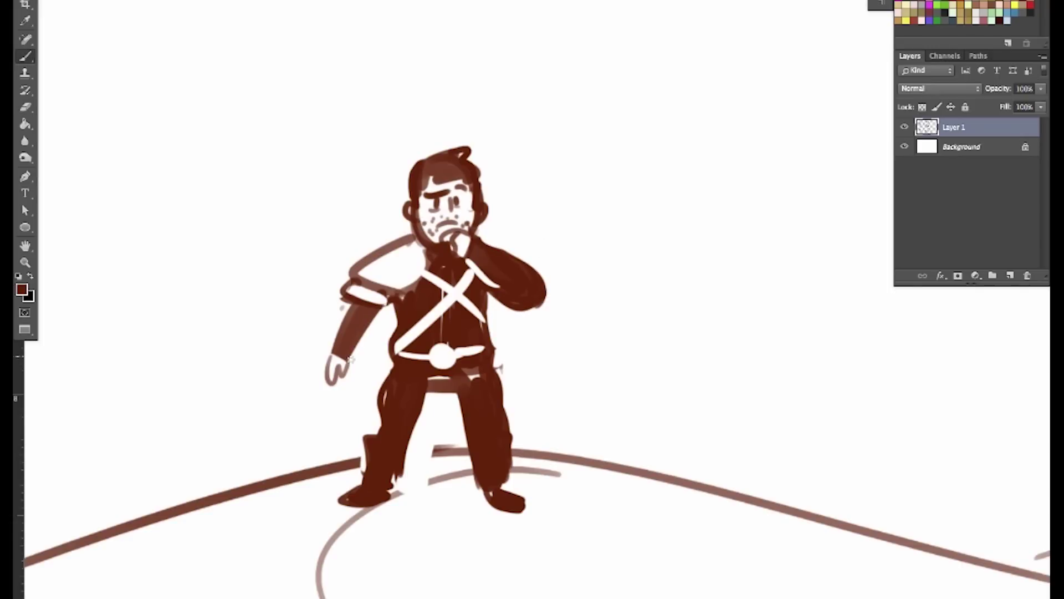
drag(350, 360, 401, 300)
Step: Trim the small man's brow slightly and paint a red-brown question mark above his head
key(ctrl+minus)
key(ctrl+minus)
key(ctrl+minus)
key(ctrl+minus)
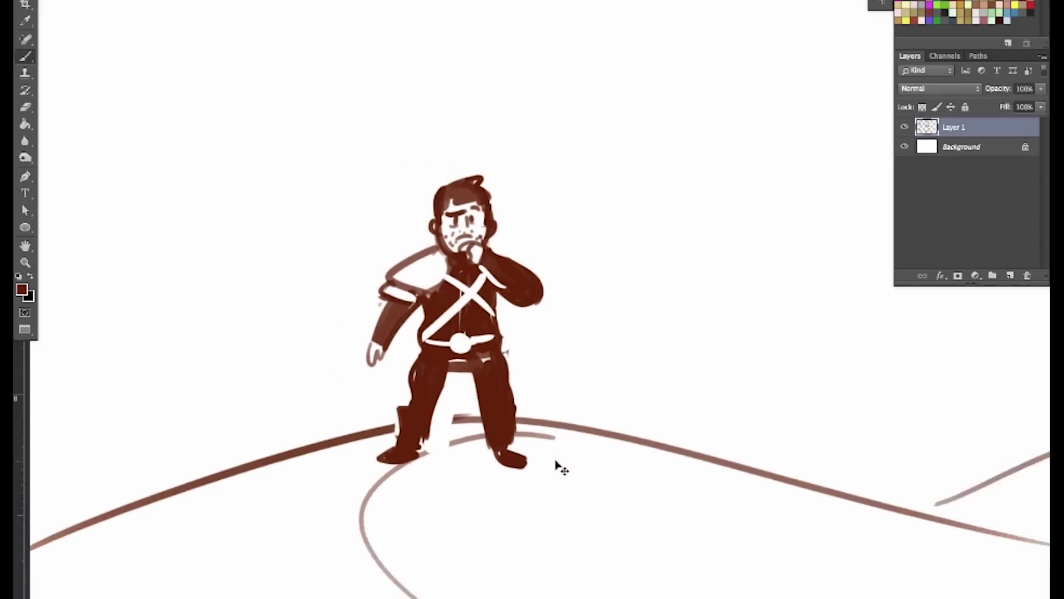
key(z)
drag(524, 242, 610, 154)
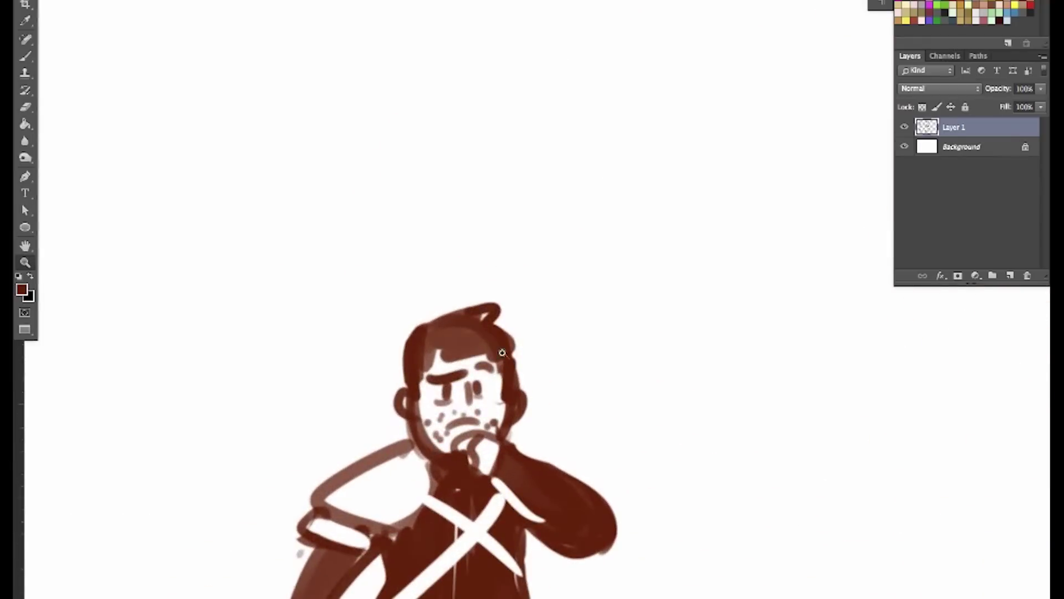
key(e)
drag(462, 379, 464, 372)
key(b)
mouse_move(433, 225)
mouse_down()
mouse_move(454, 216)
mouse_move(456, 265)
mouse_up()
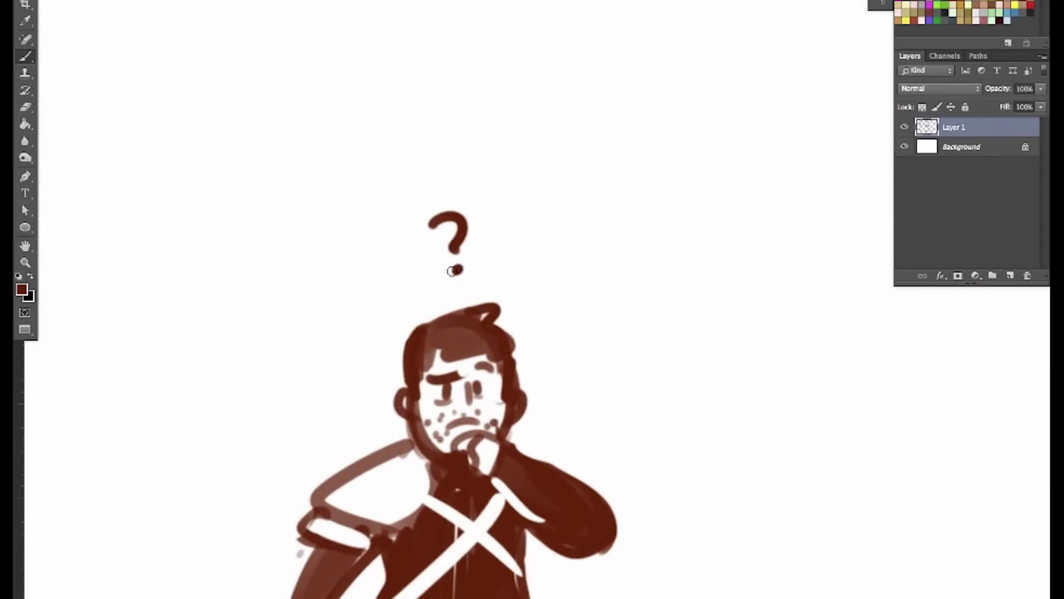
click(456, 277)
Step: Outline billowing clouds with thin lines behind the characters on both sides and along the hill horizon
key(ctrl+minus)
key(ctrl+minus)
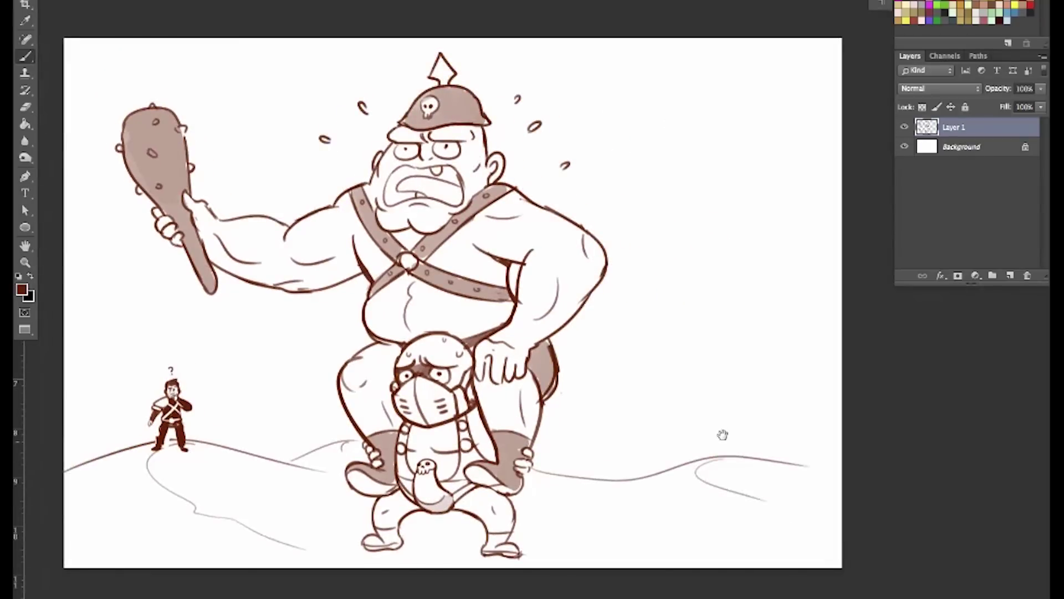
drag(724, 434, 751, 412)
drag(739, 306, 747, 305)
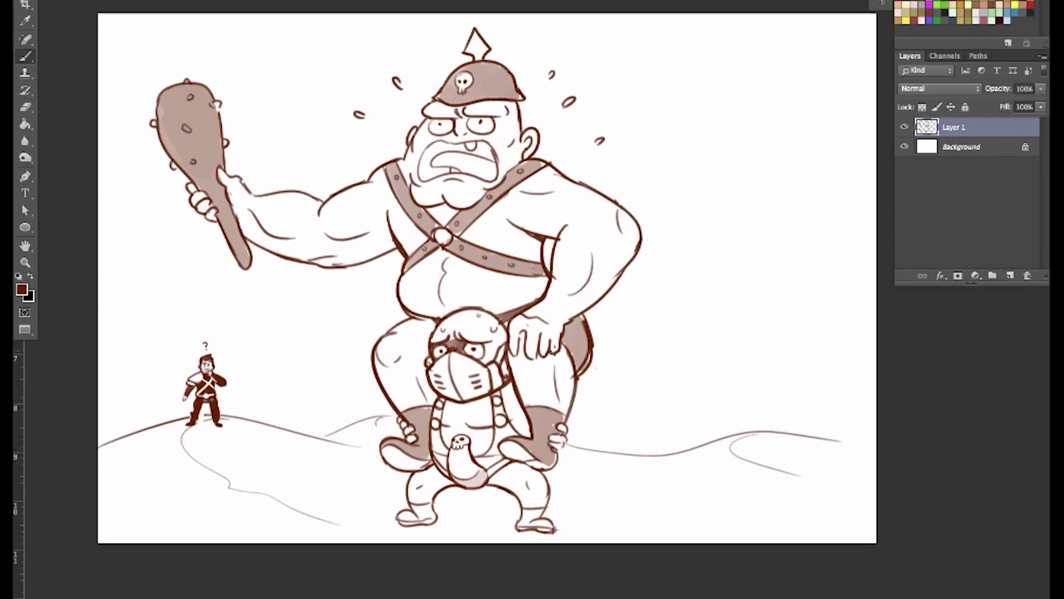
mouse_move(98, 256)
mouse_down()
mouse_move(156, 259)
mouse_move(312, 349)
mouse_up()
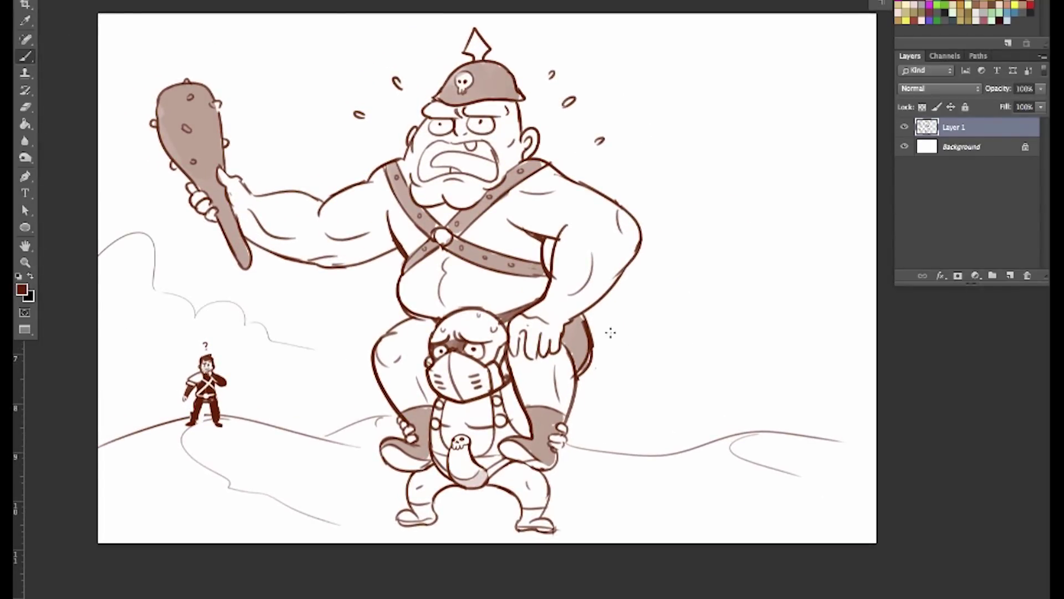
mouse_move(610, 333)
mouse_down()
mouse_move(809, 348)
mouse_move(854, 391)
mouse_up()
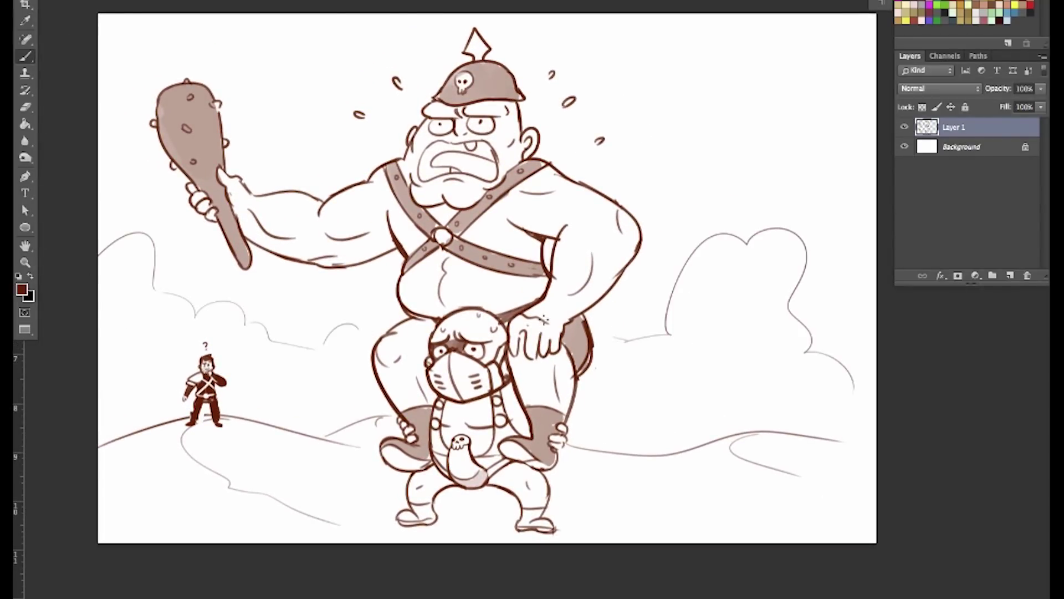
mouse_move(574, 425)
mouse_down()
mouse_move(648, 415)
mouse_move(687, 442)
mouse_up()
drag(802, 438, 798, 445)
Step: Draw a small thin-lined cloud just beneath the giant's bent elbow, behind his hip
key(e)
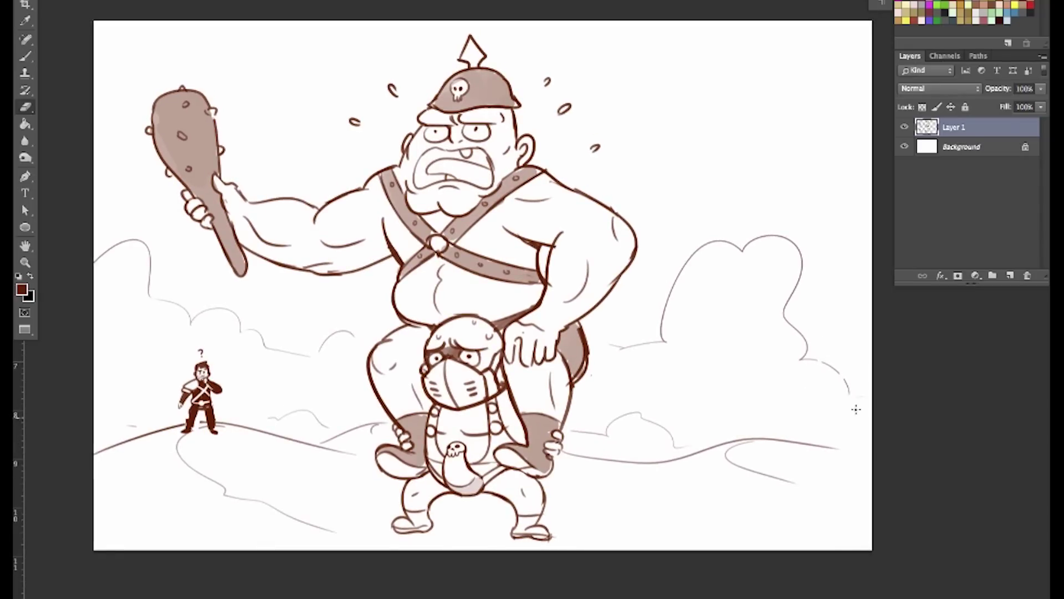
key(b)
mouse_move(591, 313)
mouse_down()
mouse_move(628, 334)
mouse_move(612, 339)
mouse_up()
key(e)
key(b)
drag(599, 313, 626, 338)
key(e)
Step: Erase the large cloud on the giant's bent-elbow side and redraw it with more rounded bumps
scroll(831, 453, up, 1)
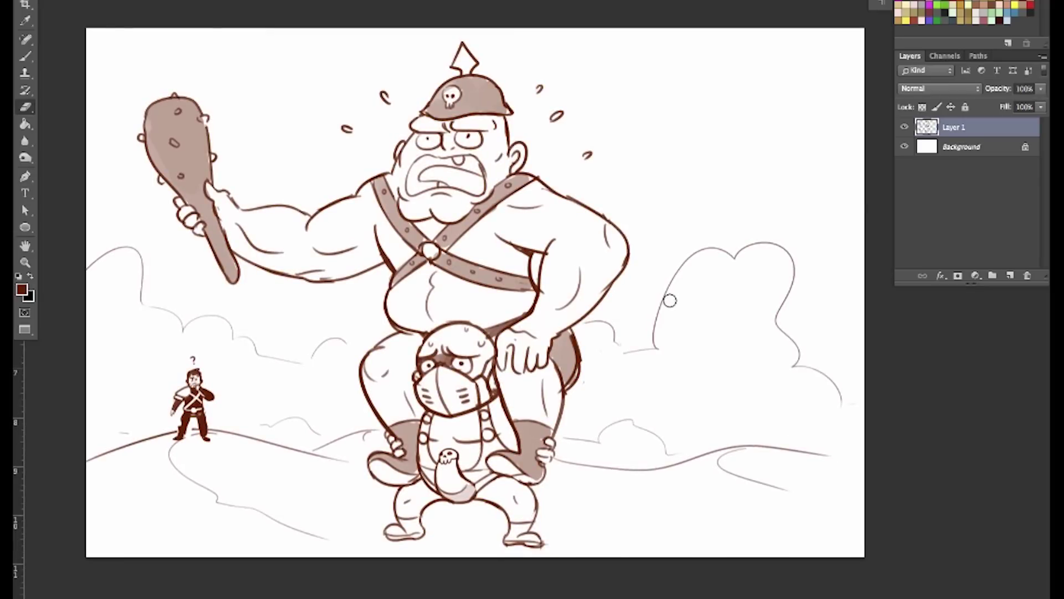
mouse_move(671, 300)
mouse_down()
mouse_move(654, 321)
mouse_move(694, 266)
mouse_move(741, 260)
mouse_move(767, 242)
mouse_move(790, 266)
mouse_move(795, 370)
mouse_move(833, 385)
mouse_move(858, 416)
mouse_up()
key(b)
mouse_move(655, 346)
mouse_down()
mouse_move(736, 283)
mouse_move(782, 358)
mouse_move(792, 401)
mouse_move(840, 416)
mouse_up()
Step: Fill the giant's mouth interior with a mid red-brown tone and shade light circles around his eyes
drag(423, 163, 488, 162)
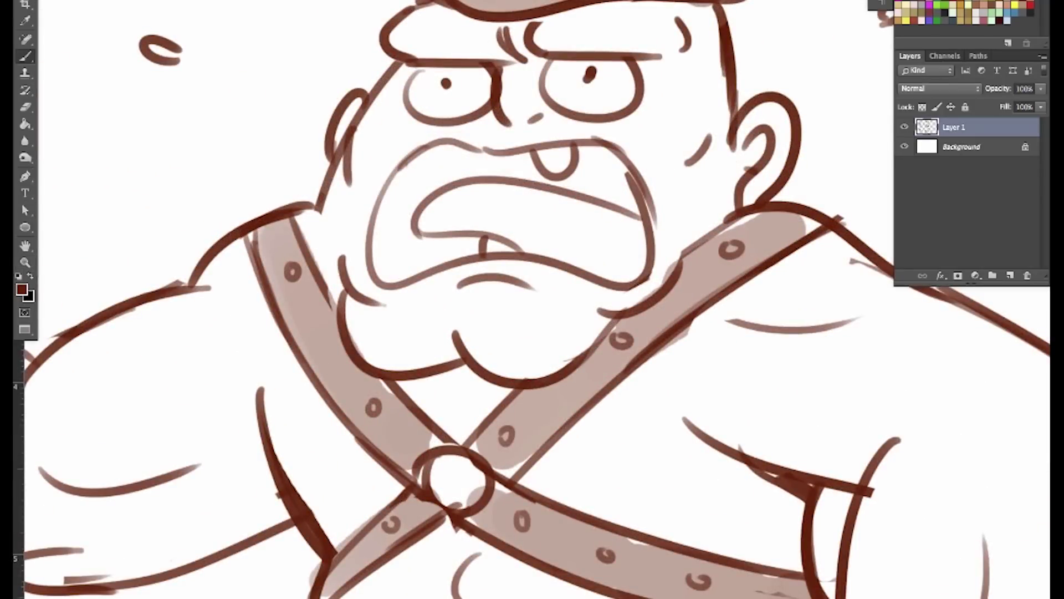
mouse_move(479, 247)
mouse_down()
mouse_move(392, 265)
mouse_move(395, 211)
mouse_move(402, 274)
mouse_move(441, 250)
mouse_move(405, 211)
mouse_move(401, 224)
mouse_move(416, 168)
mouse_move(450, 155)
mouse_move(465, 166)
mouse_move(570, 170)
mouse_move(530, 174)
mouse_move(609, 166)
mouse_move(616, 184)
mouse_move(592, 189)
mouse_move(540, 177)
mouse_move(522, 161)
mouse_move(401, 189)
mouse_move(383, 252)
mouse_move(482, 246)
mouse_move(413, 250)
mouse_move(440, 173)
mouse_up()
mouse_move(410, 66)
mouse_down()
mouse_move(430, 127)
mouse_move(483, 108)
mouse_move(588, 125)
mouse_move(650, 70)
mouse_up()
key(e)
key(b)
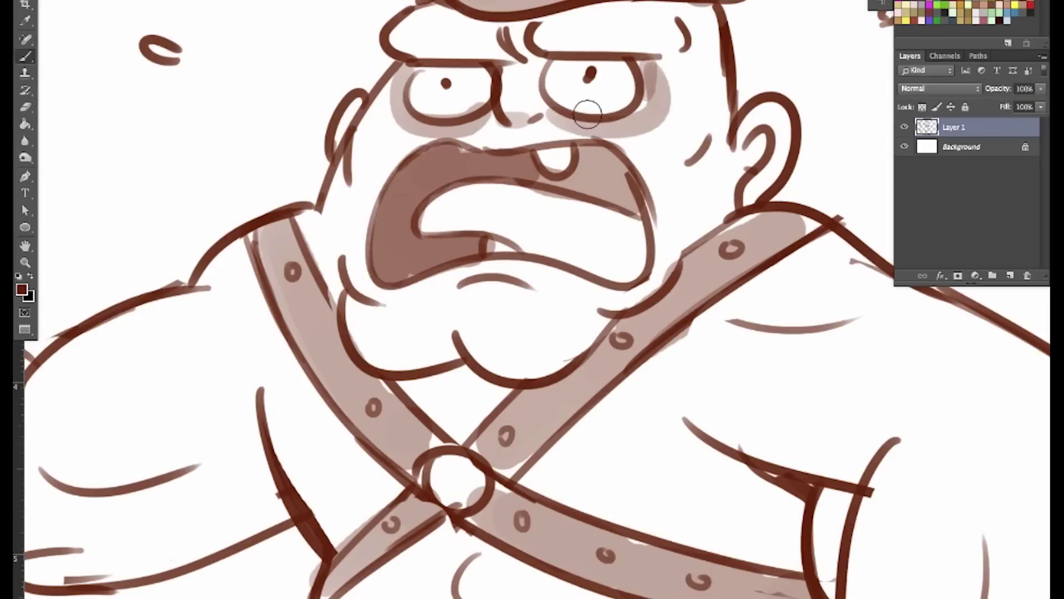
Step: Clean the stray tone from the giant's eye and add a light shadow band along his brow
key(e)
mouse_move(472, 94)
mouse_down()
mouse_move(435, 105)
mouse_move(468, 100)
mouse_up()
key(b)
drag(399, 47, 682, 43)
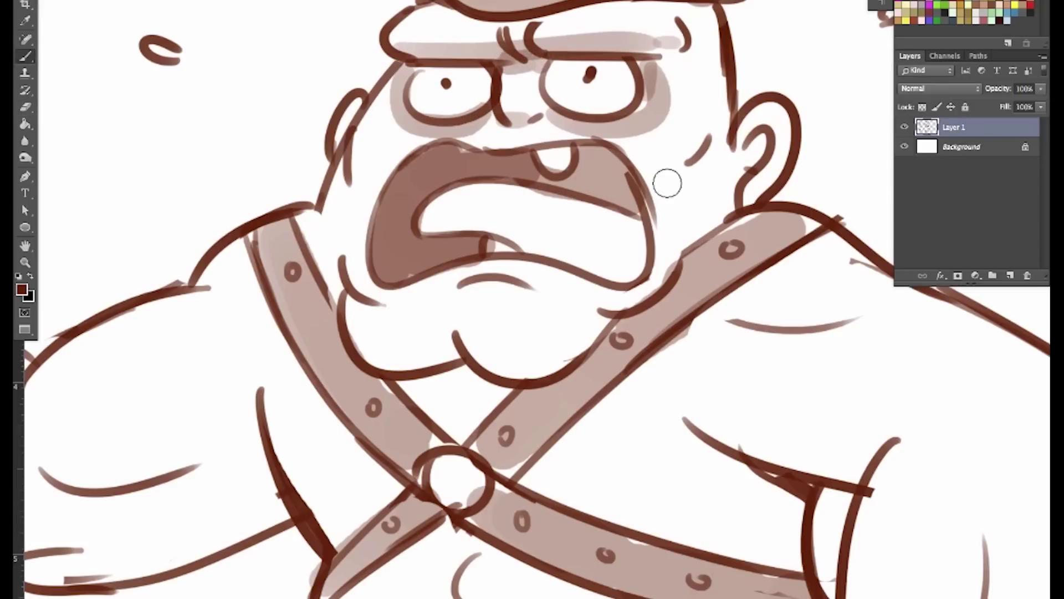
Step: Tone the giant's inner ear, and clear the club's studs to white while deepening the shading on the club
key(ctrl+minus)
key(ctrl+minus)
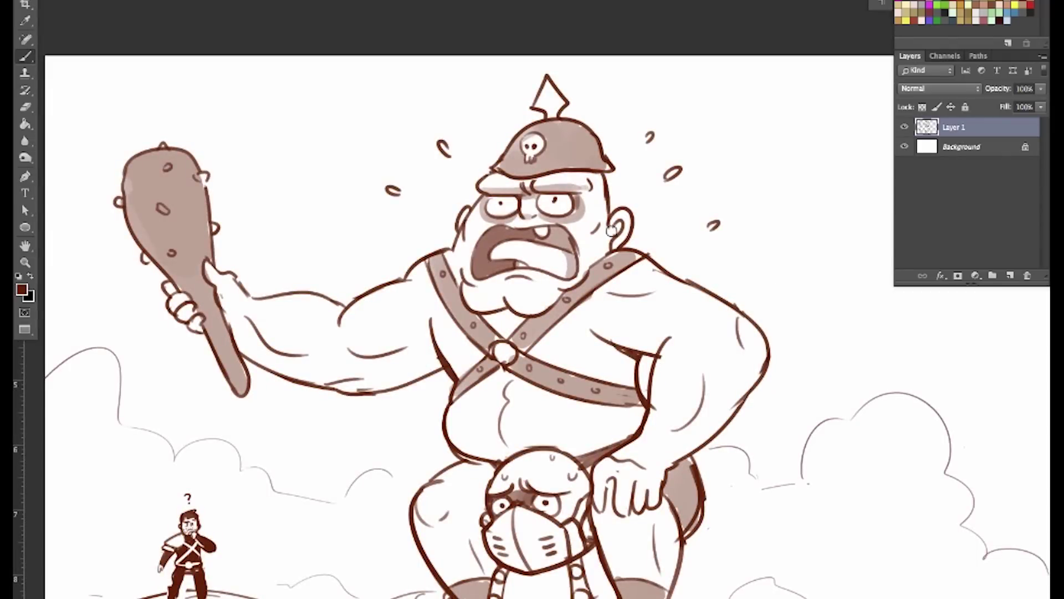
drag(746, 425, 732, 400)
key(e)
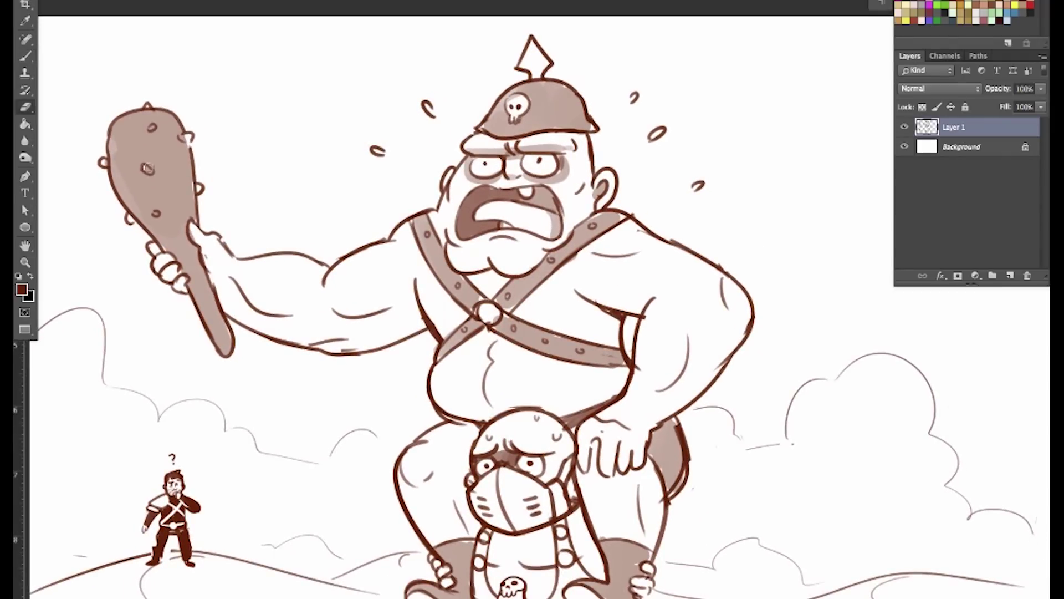
key(b)
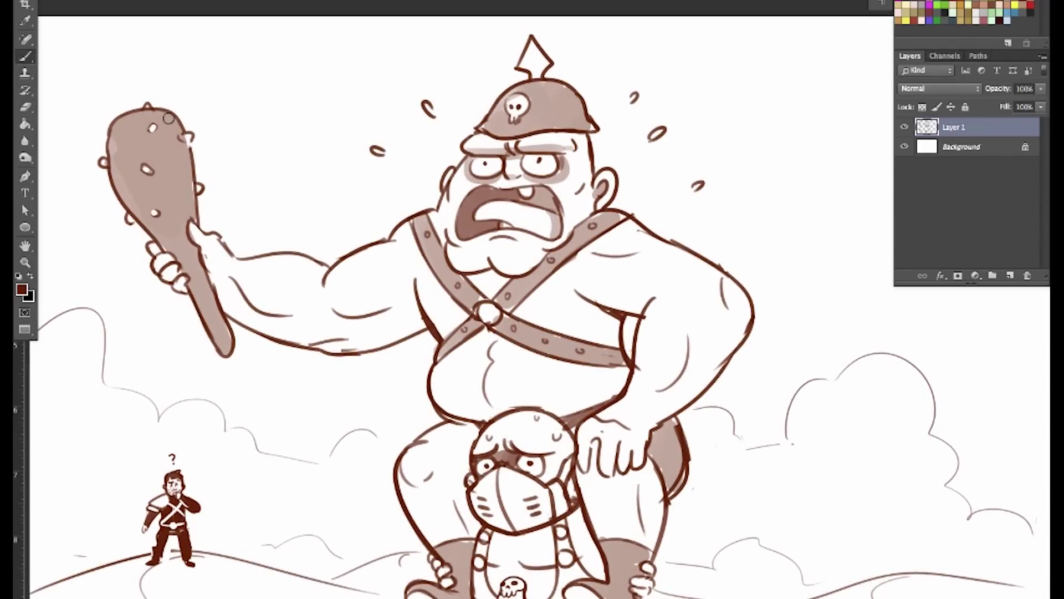
drag(169, 115, 229, 367)
key(ctrl+minus)
key(ctrl+minus)
key(ctrl+minus)
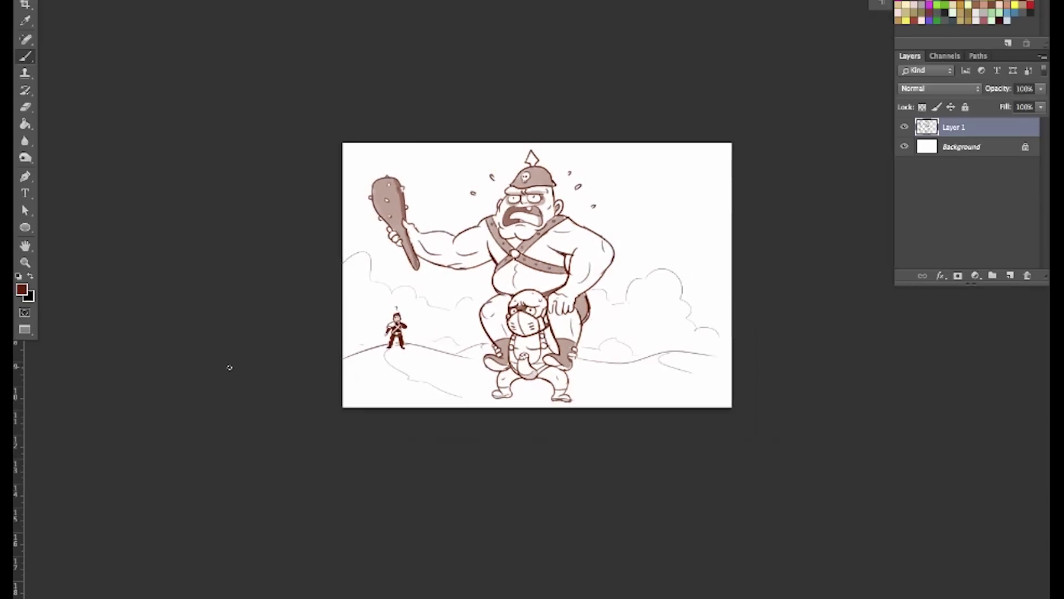
Step: Tone the masked brute's boot and add a light shadow beside his eye
key(z)
mouse_move(633, 374)
mouse_down()
mouse_move(696, 390)
mouse_move(696, 432)
mouse_up()
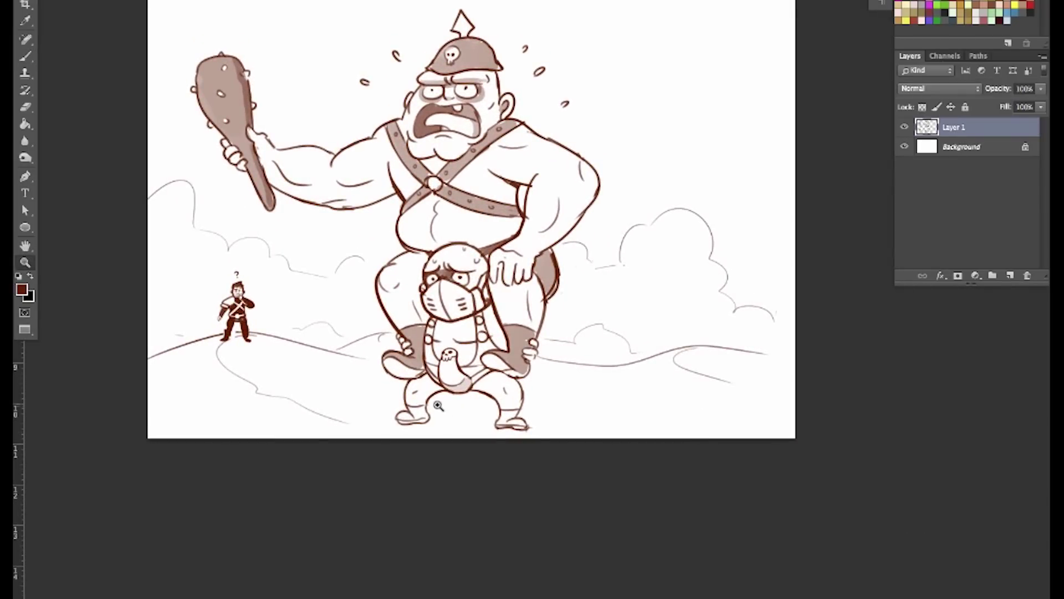
key(b)
mouse_move(416, 407)
mouse_down()
mouse_move(402, 417)
mouse_move(423, 410)
mouse_up()
drag(466, 276, 463, 287)
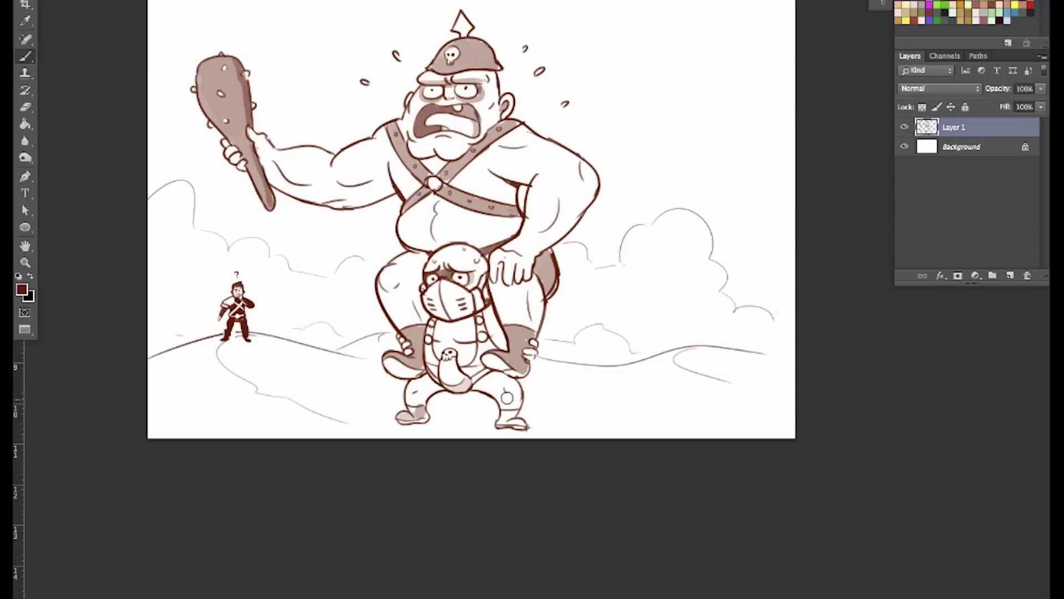
Step: Shade one half of the brute's mask and the side of his skull-topped codpiece
key(e)
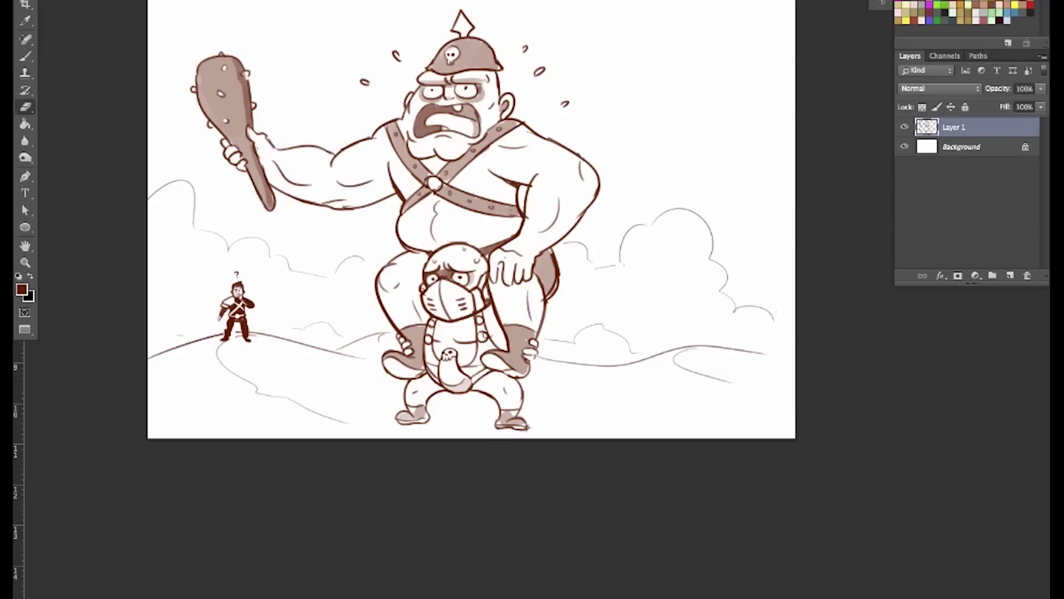
key(b)
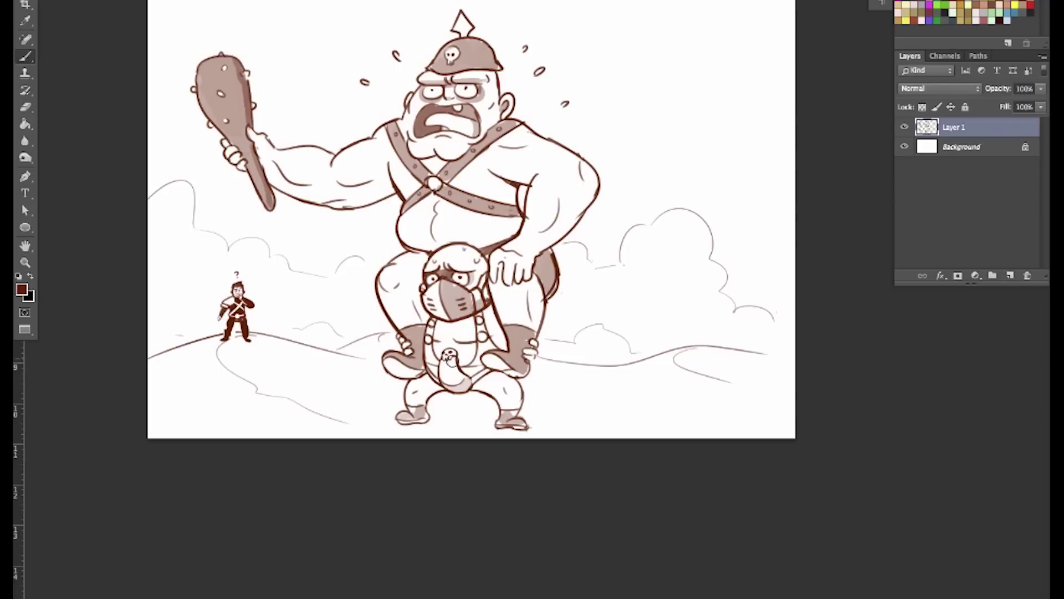
drag(450, 358, 464, 383)
Step: Shift the drawing layer slightly to the right on the canvas with two small Free Transform moves
mouse_move(837, 455)
mouse_down()
mouse_move(827, 473)
mouse_move(795, 459)
mouse_up()
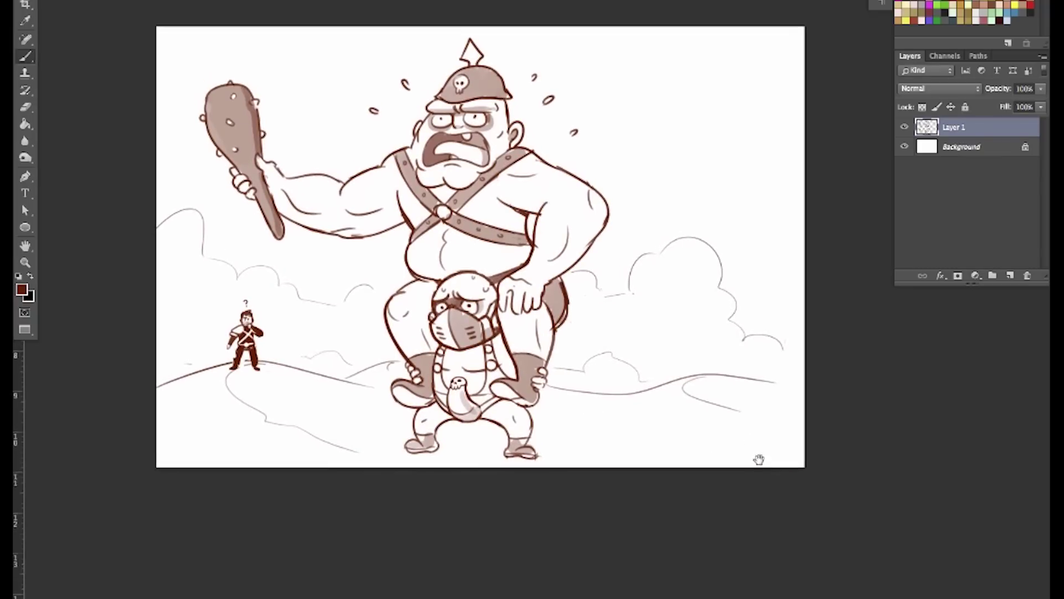
key(z)
drag(718, 409, 728, 411)
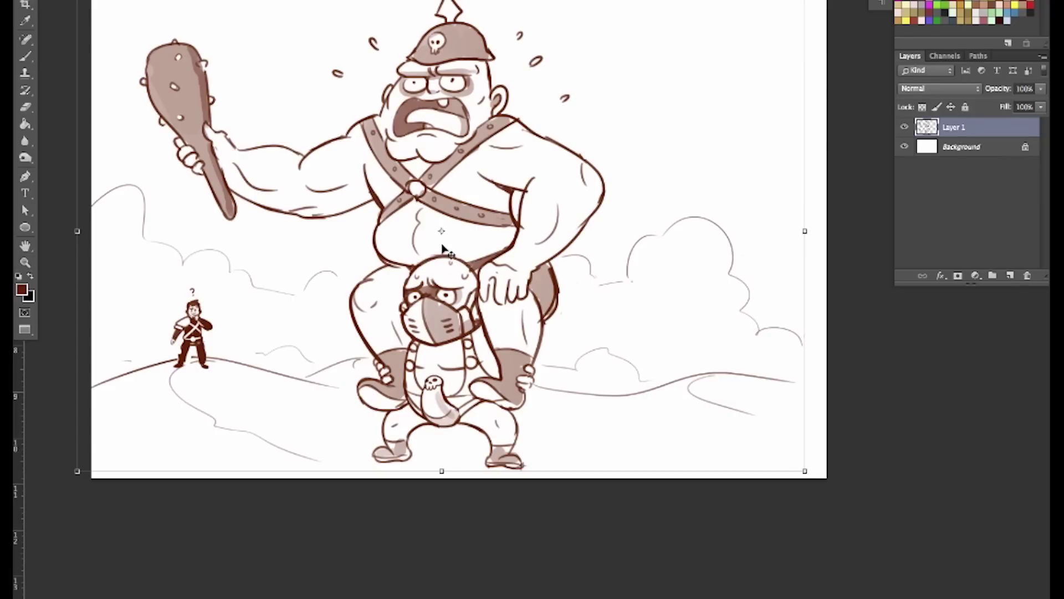
drag(443, 249, 454, 250)
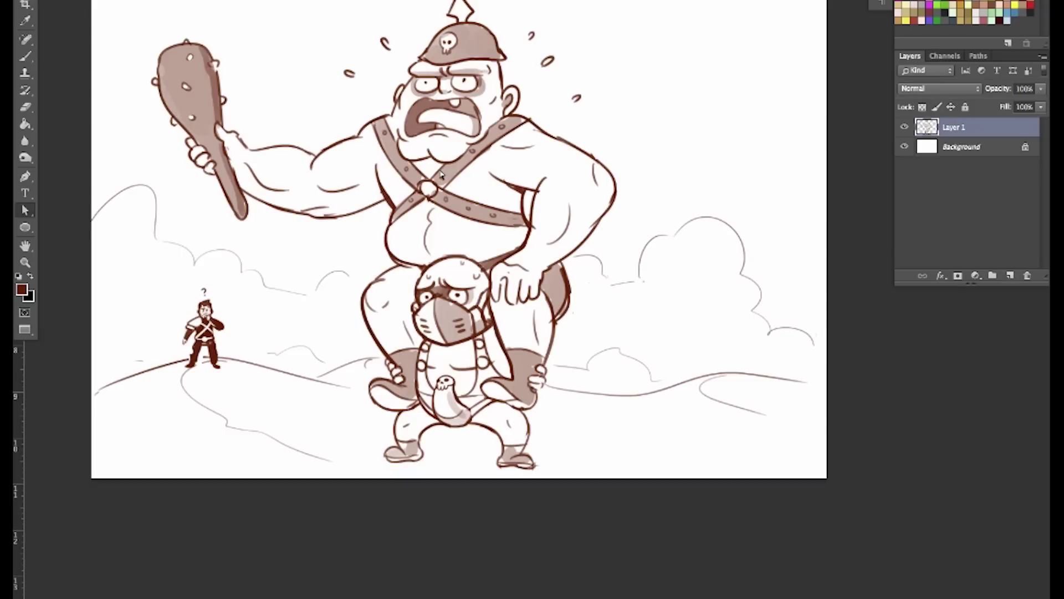
key(super+t)
drag(450, 183, 455, 184)
key(Return)
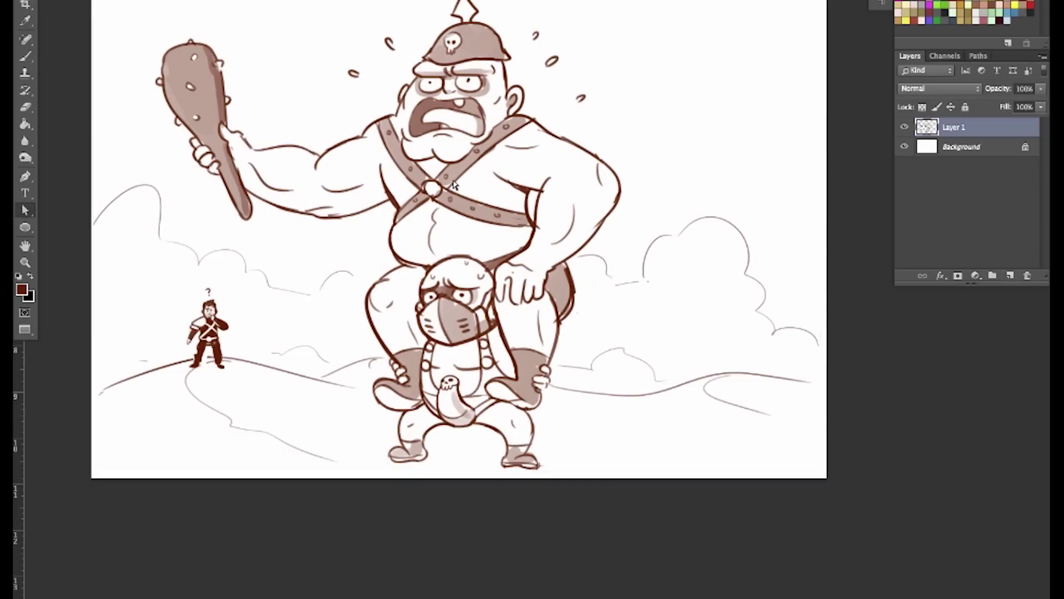